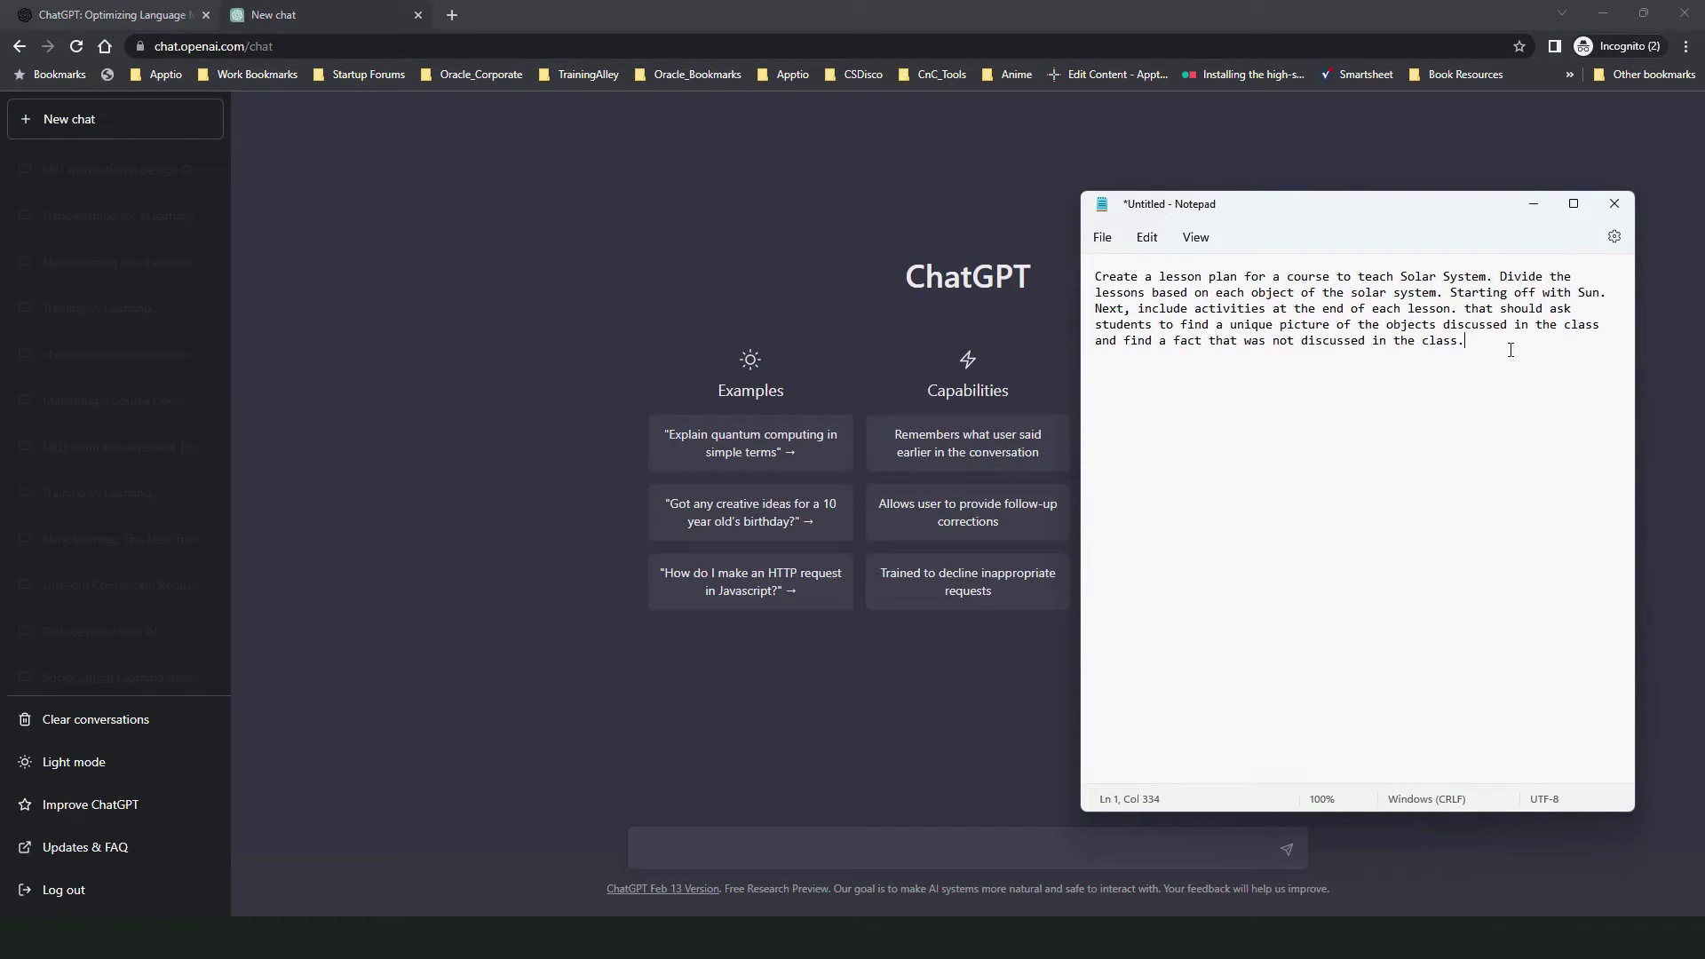
# Select the entire solar system prompt draft in Notepad, then come back to the empty ChatGPT chat.
pyautogui.moveTo(1510, 350); pyautogui.dragTo(1101, 236)
pyautogui.click(756, 848)
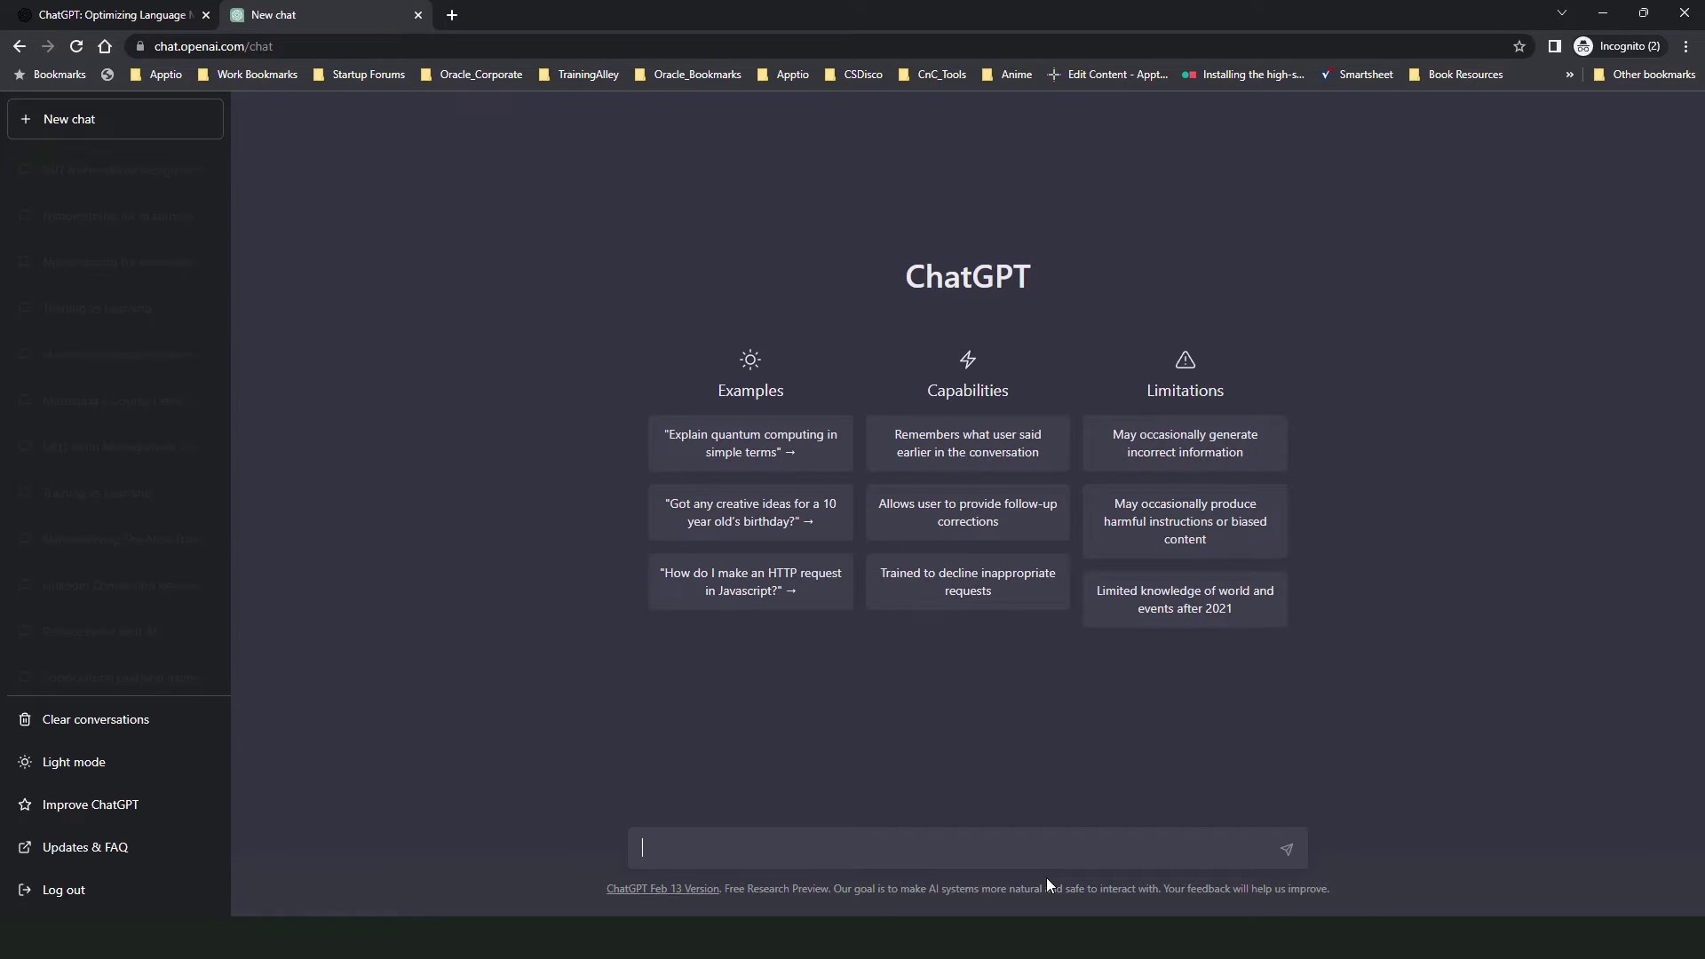
pyautogui.hotkey('alt', 'Tab')
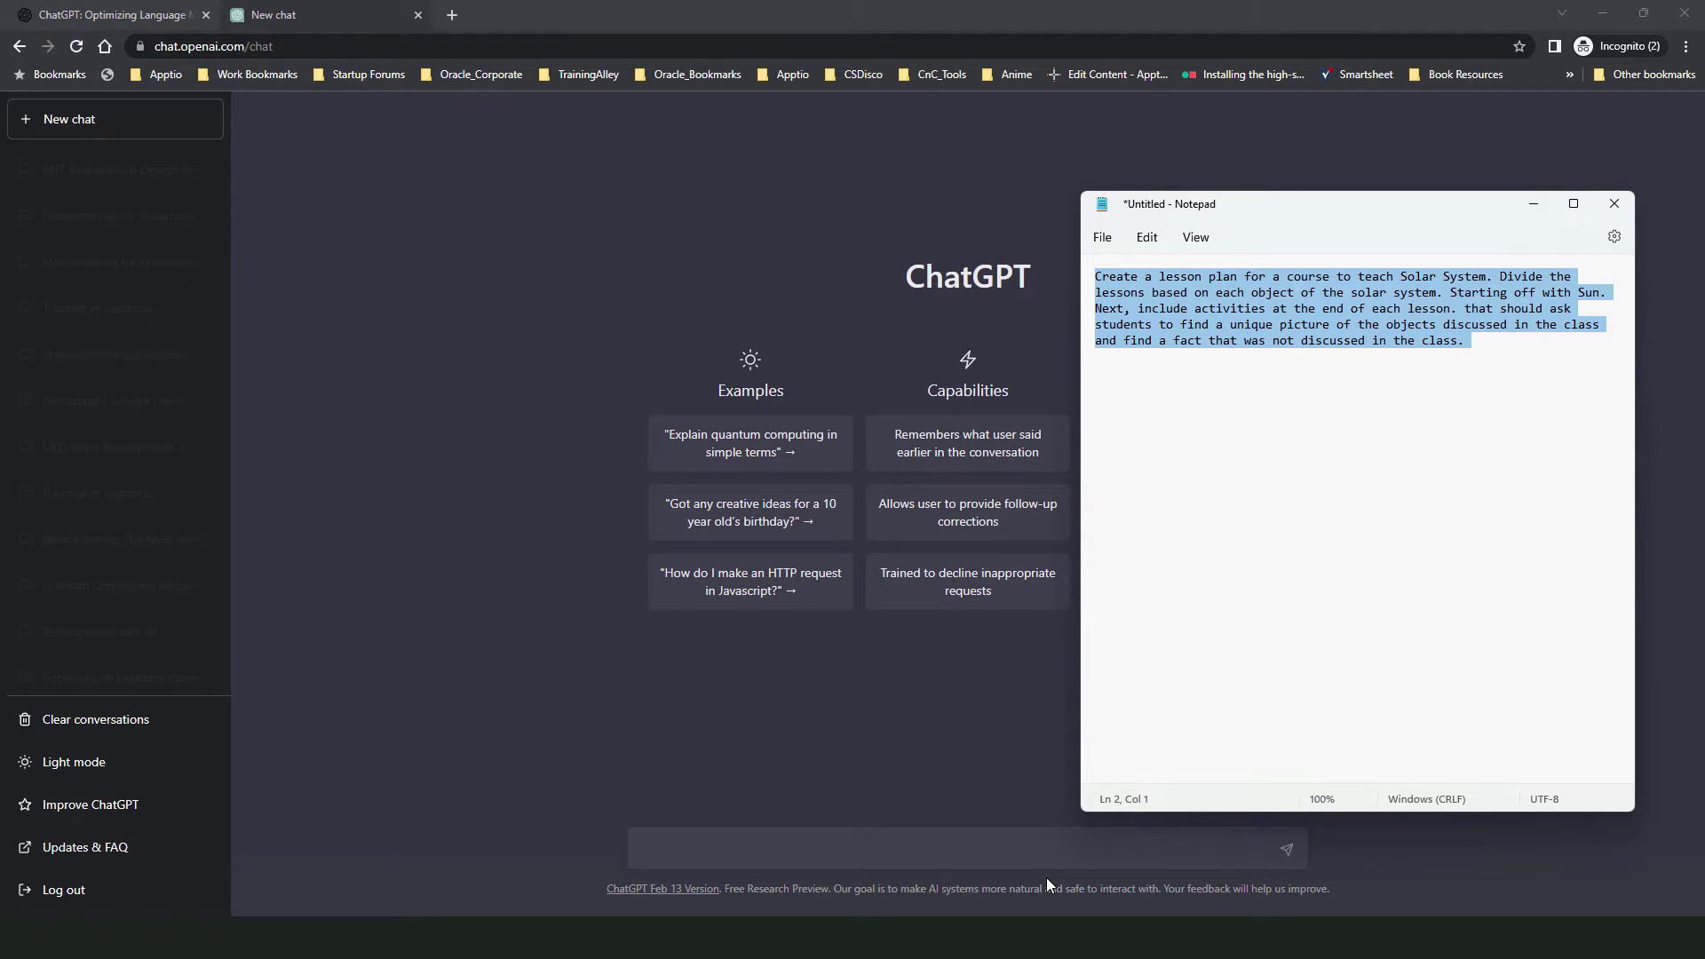
pyautogui.hotkey('alt', 'Tab')
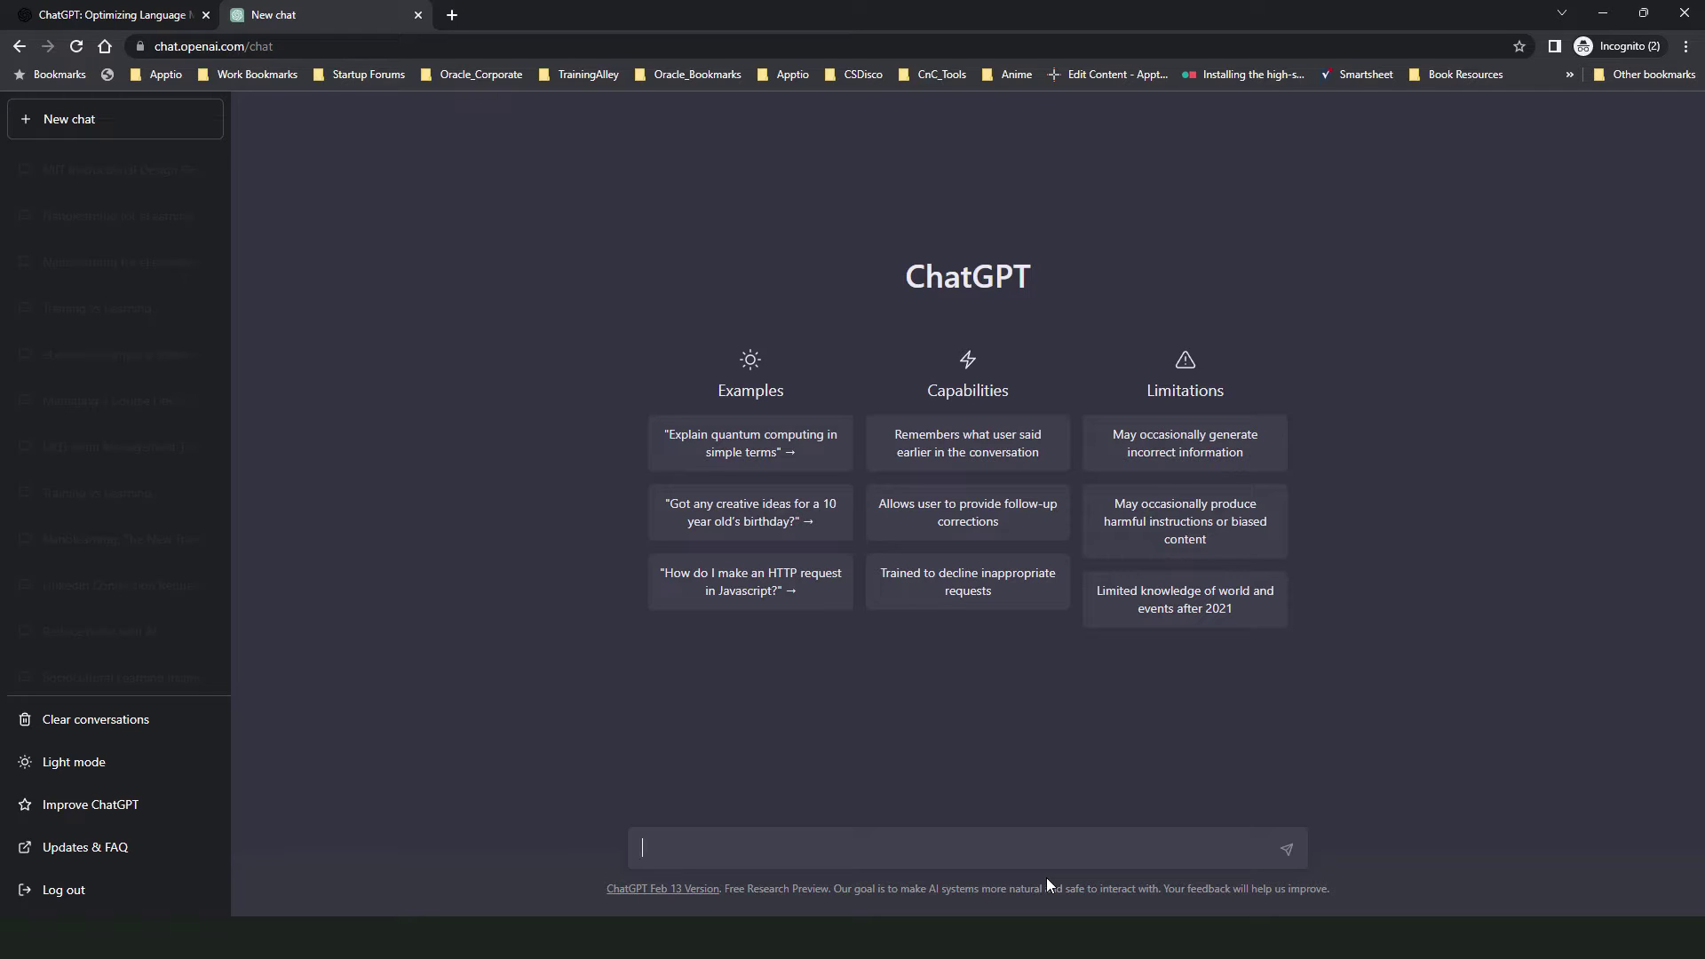
# Send ChatGPT the request 'Create a lesson plan for teaching solar system'.
pyautogui.write('Create a lesson plan for teaching')
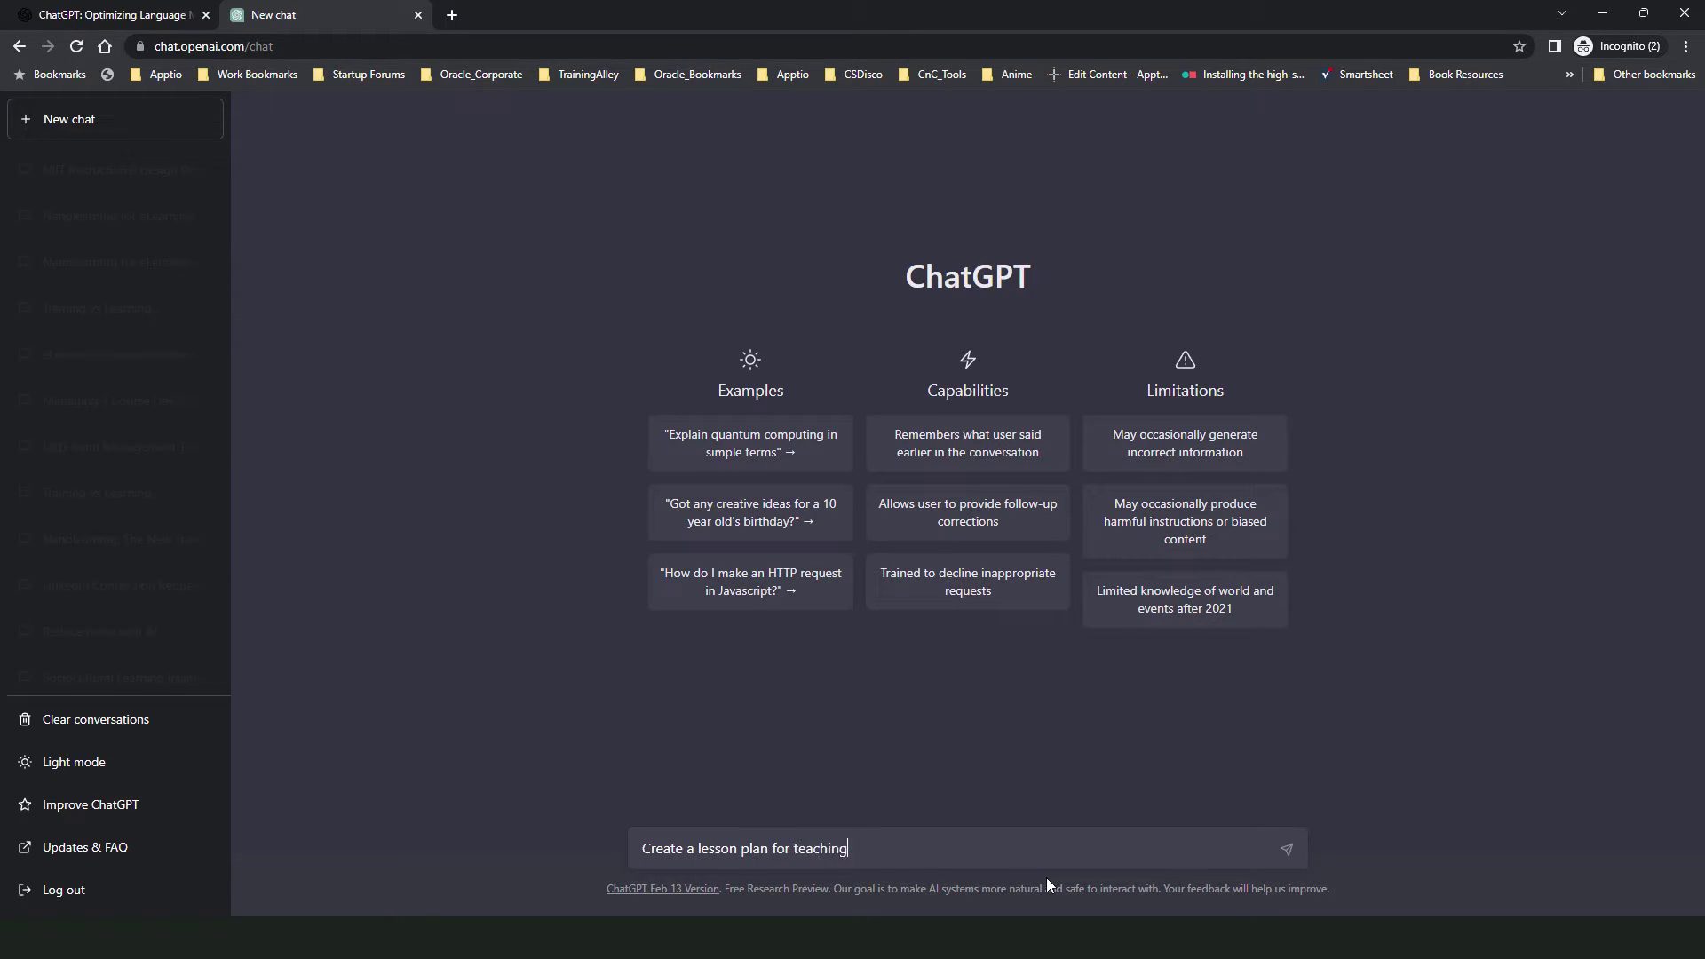
pyautogui.write(' solar system')
pyautogui.press('Return')
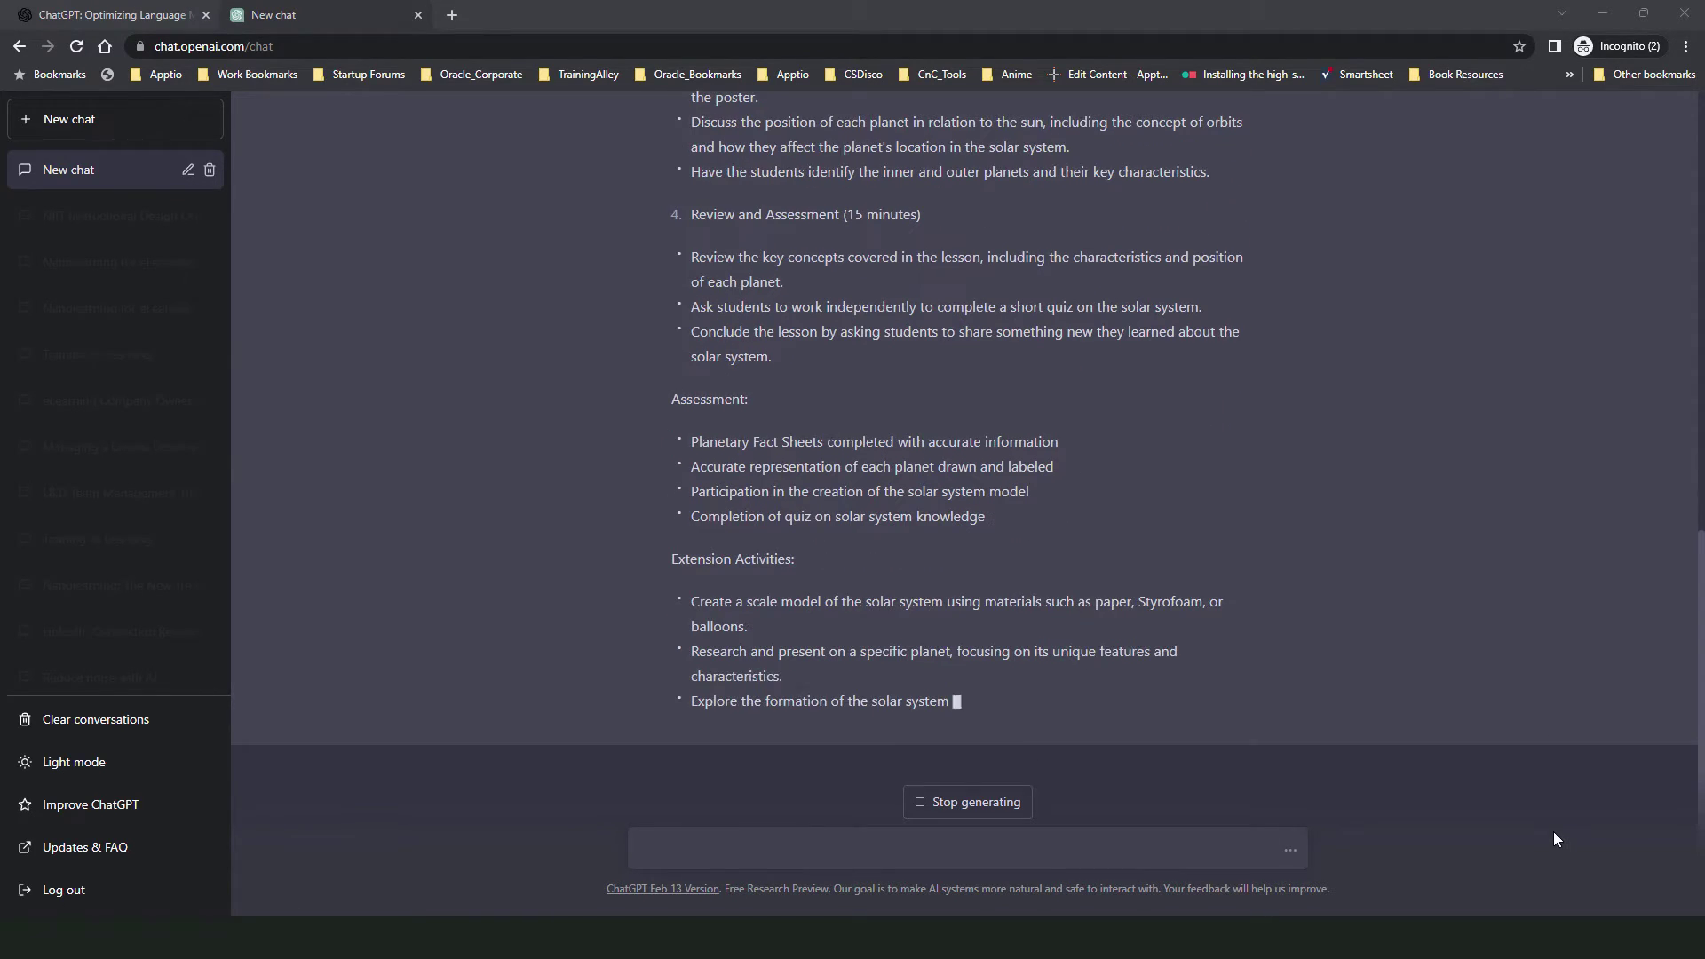
pyautogui.scroll(10, 1481, 627)
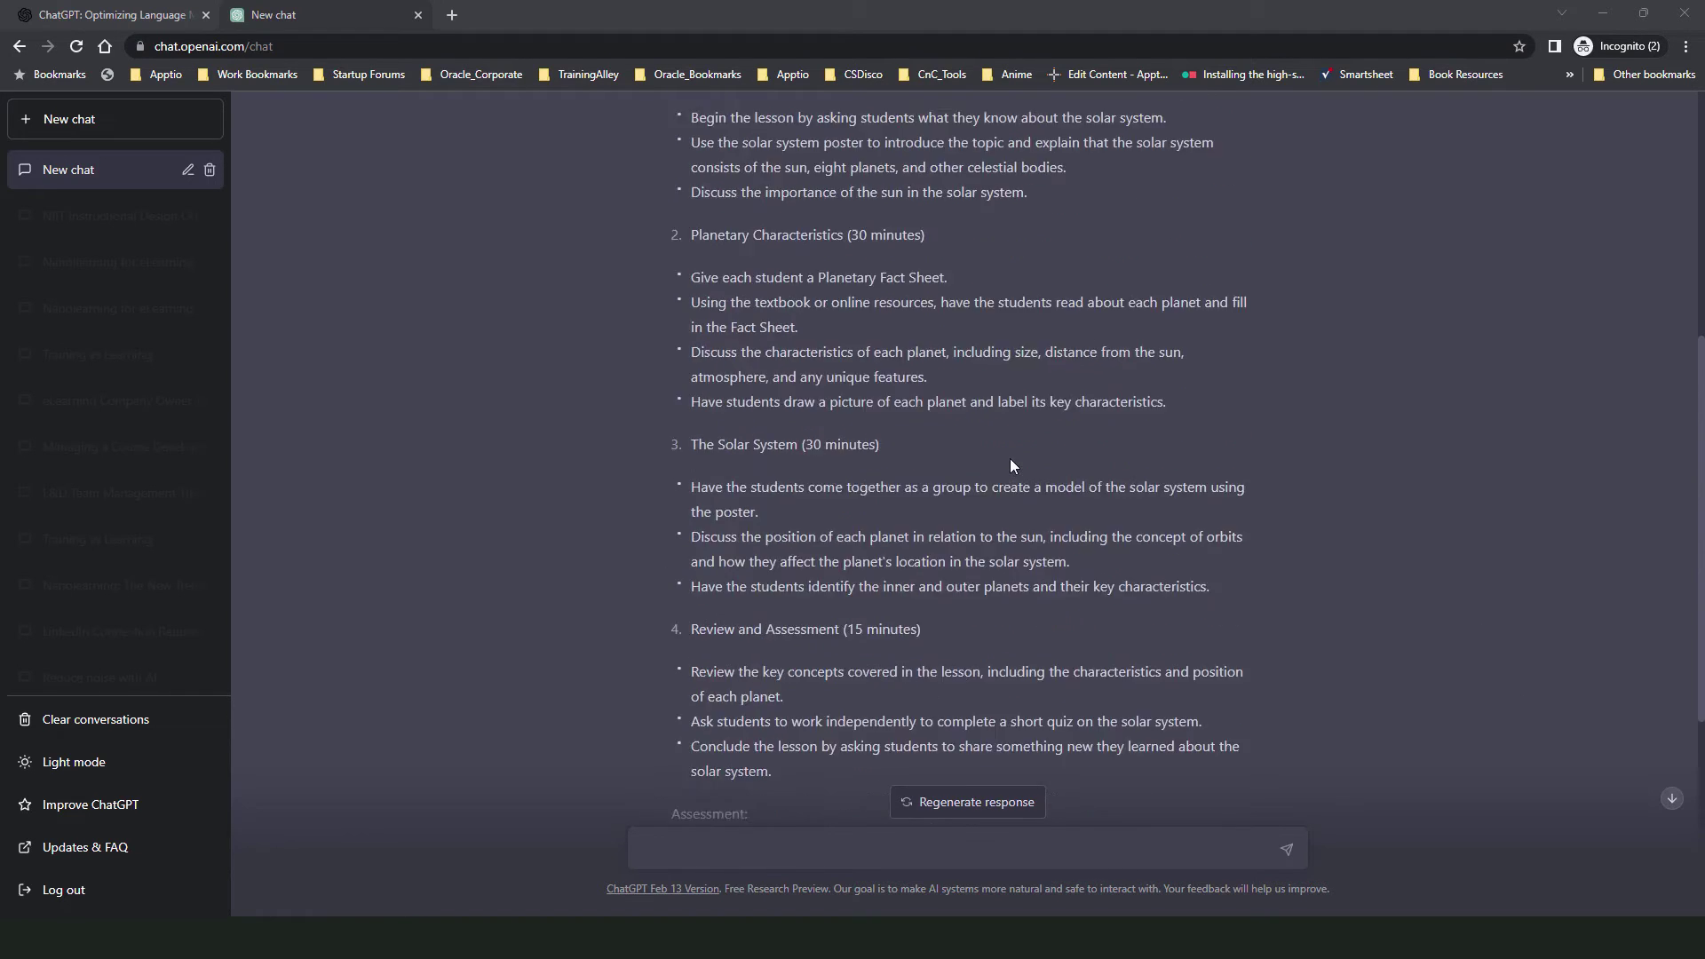
pyautogui.scroll(2, 1012, 460)
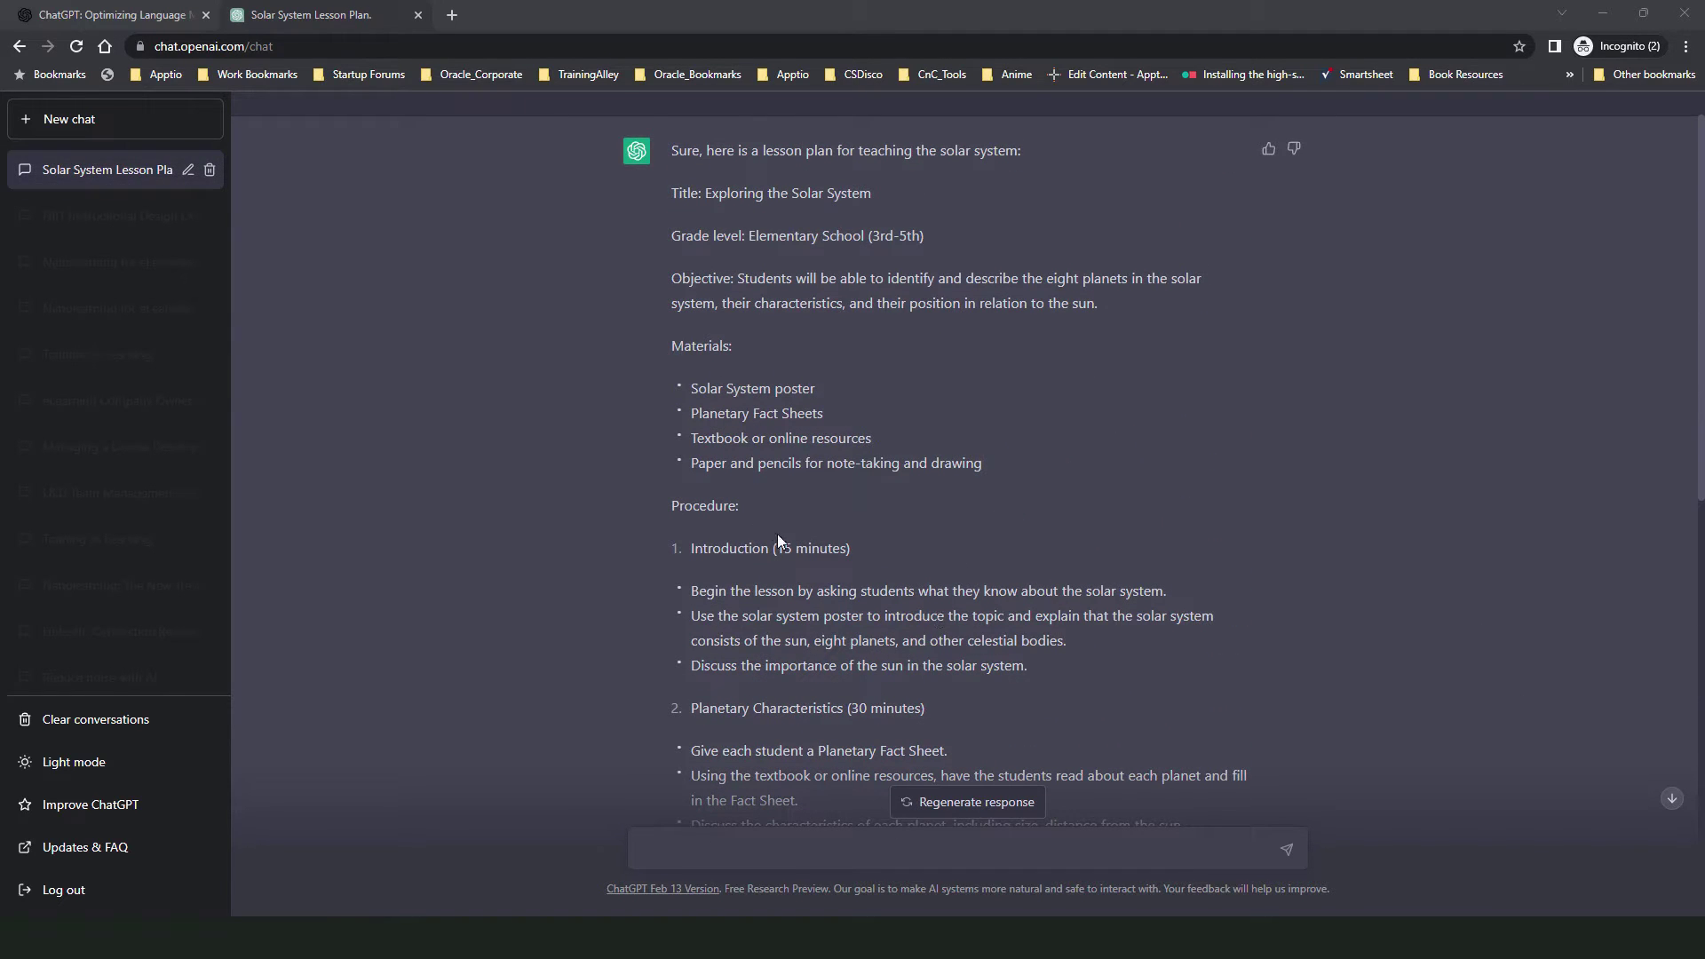
pyautogui.scroll(-2, 788, 539)
pyautogui.scroll(3, 902, 609)
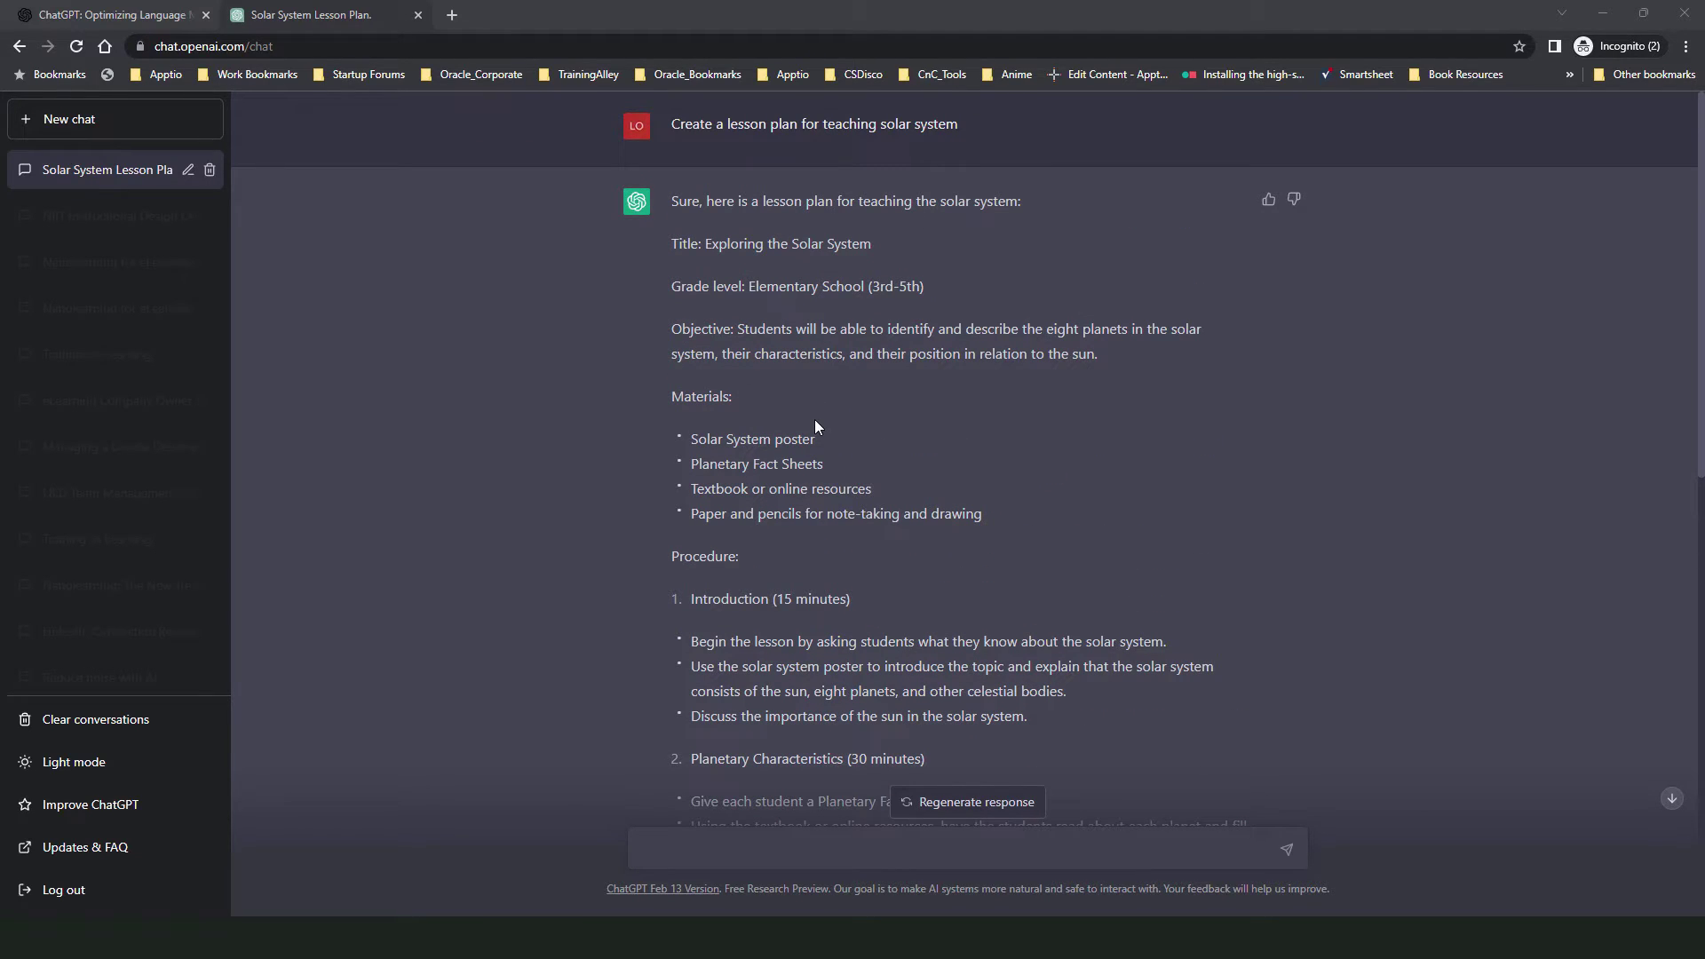
pyautogui.moveTo(872, 286); pyautogui.dragTo(923, 286)
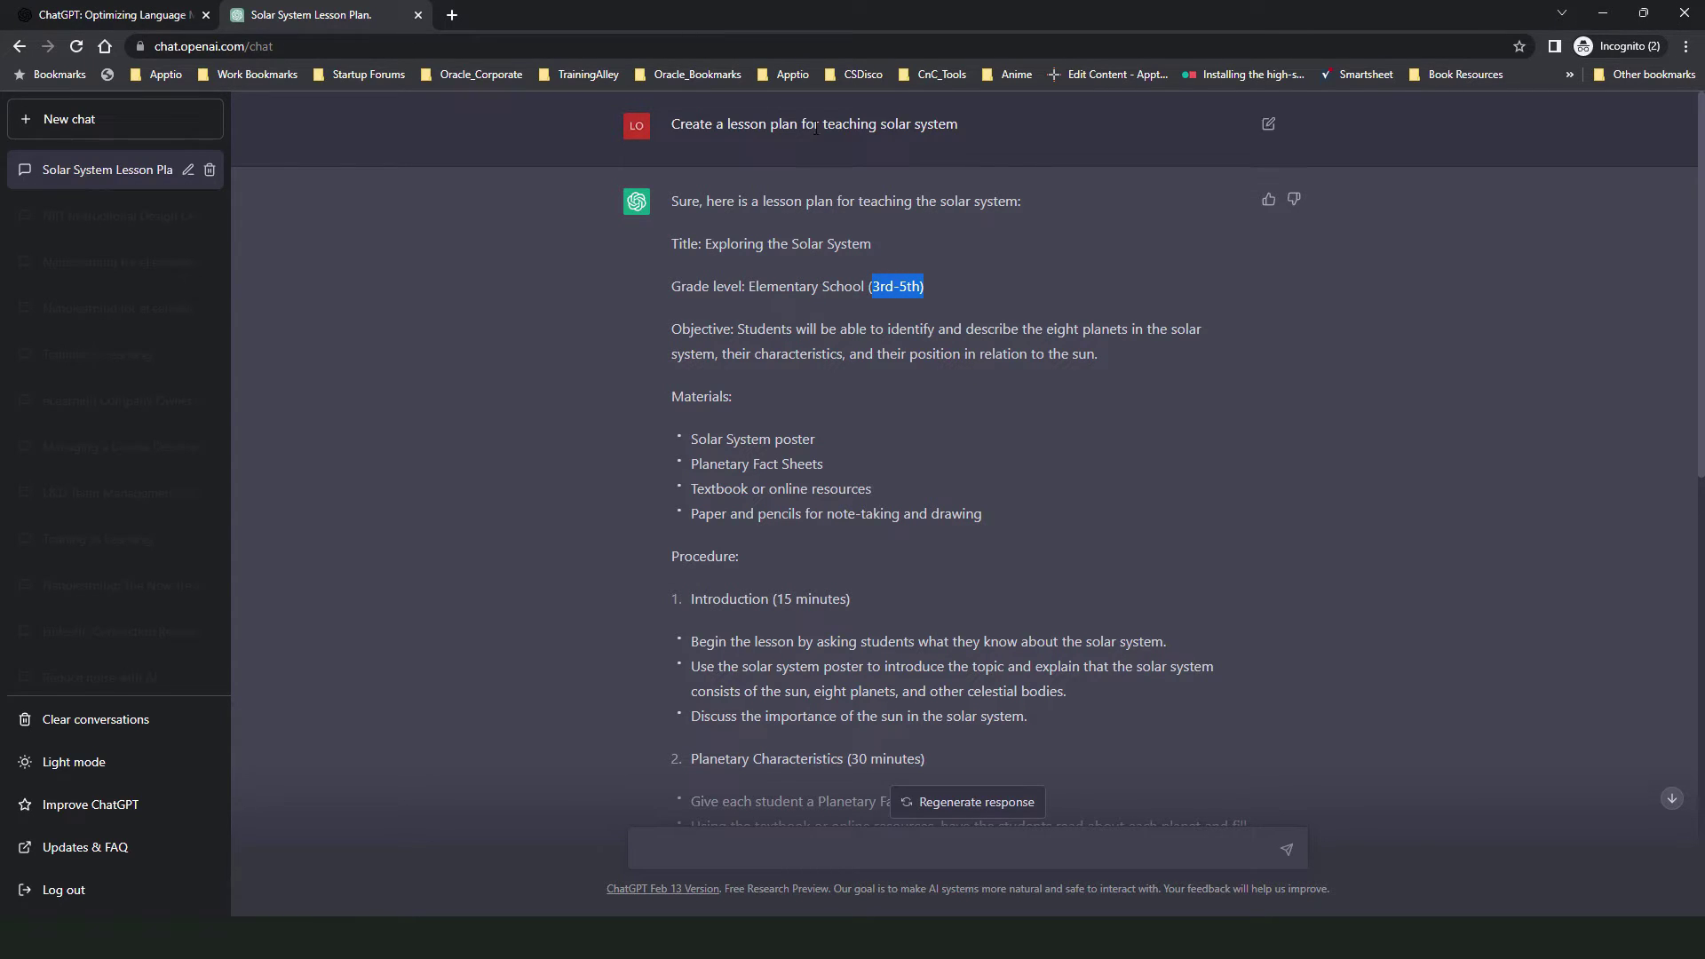
pyautogui.tripleClick(816, 125)
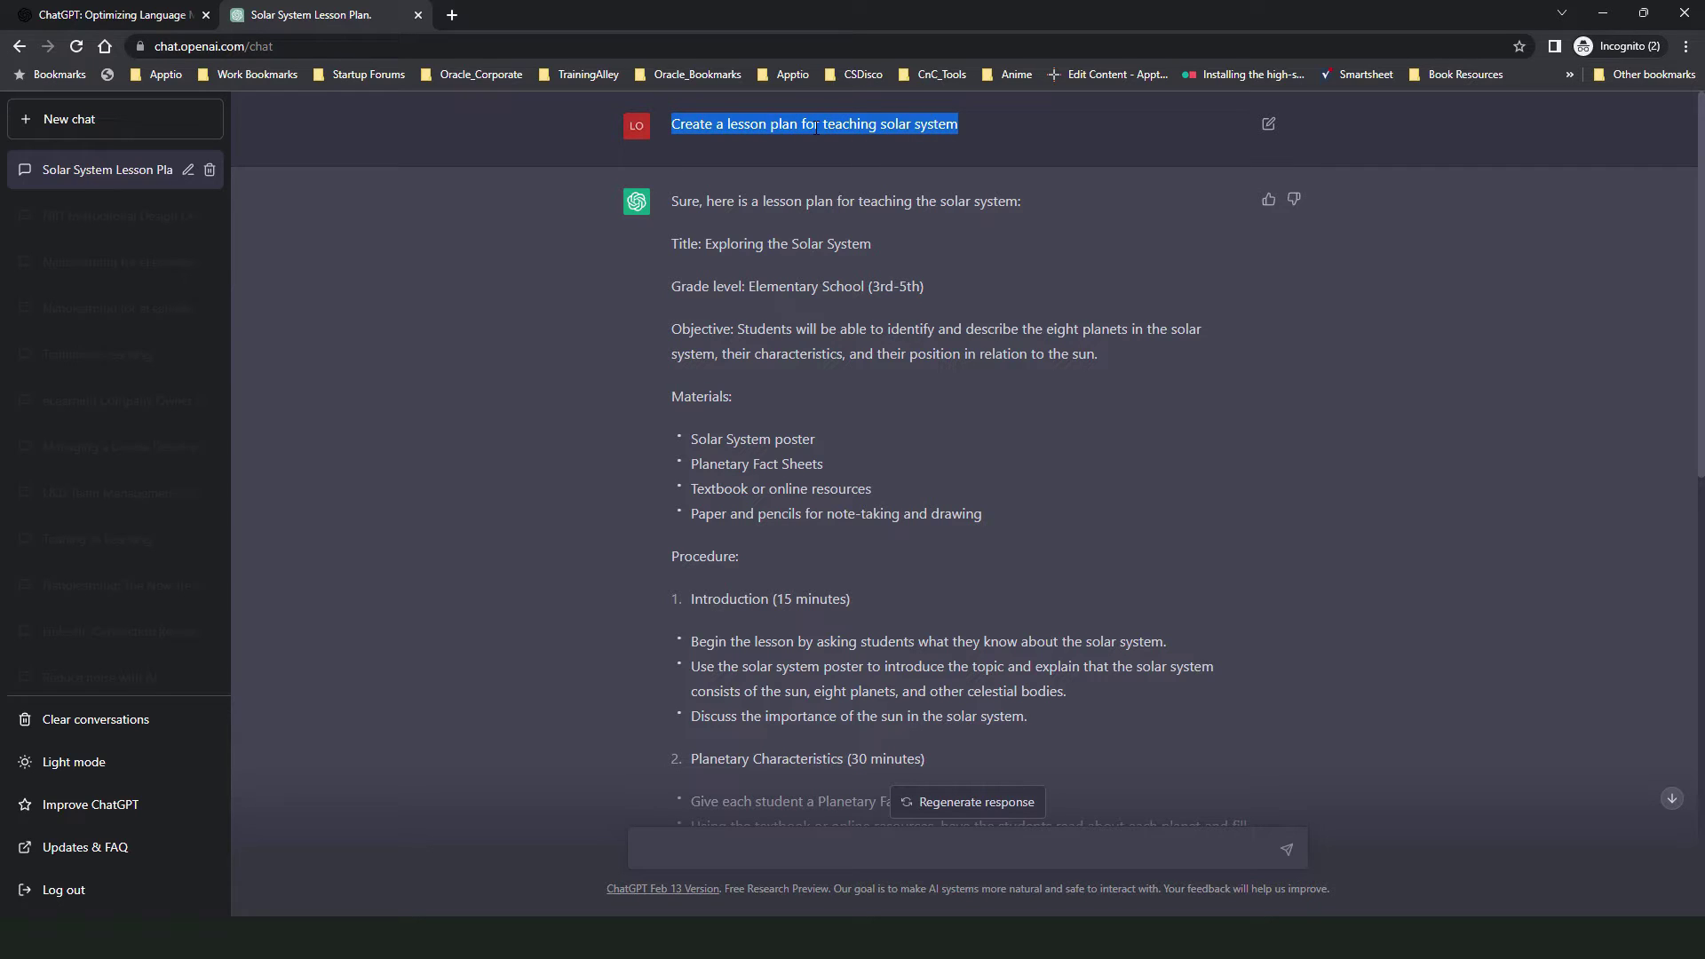
pyautogui.click(934, 132)
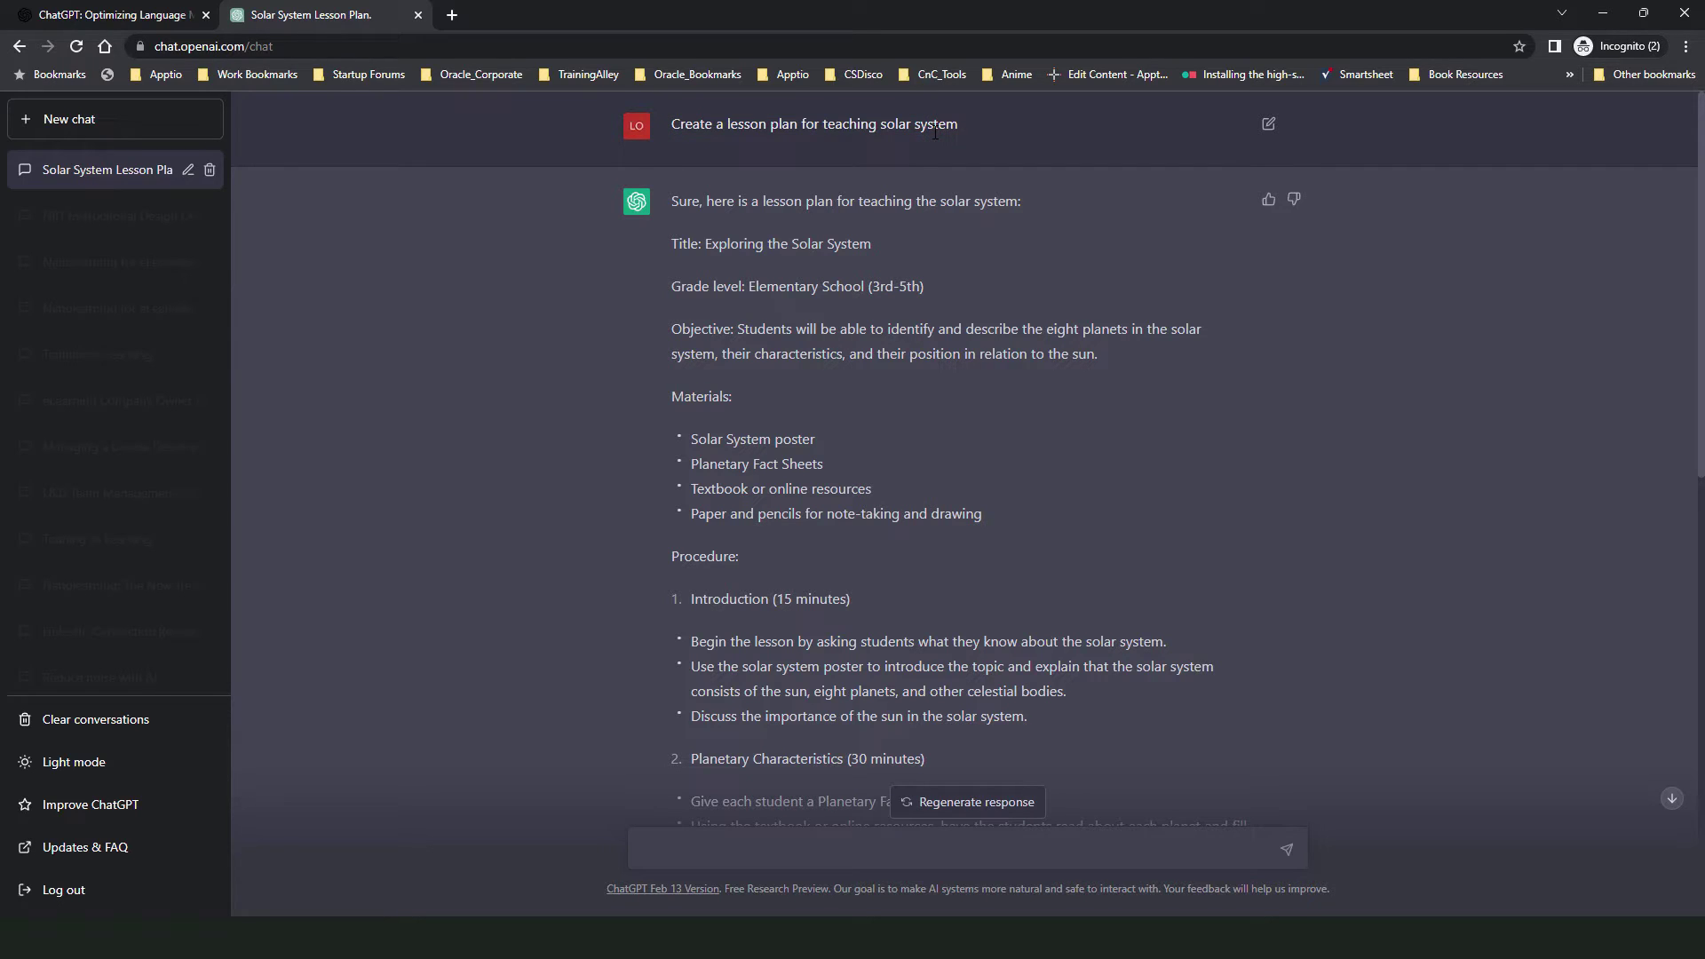
pyautogui.moveTo(870, 286); pyautogui.dragTo(922, 286)
pyautogui.scroll(-9, 984, 499)
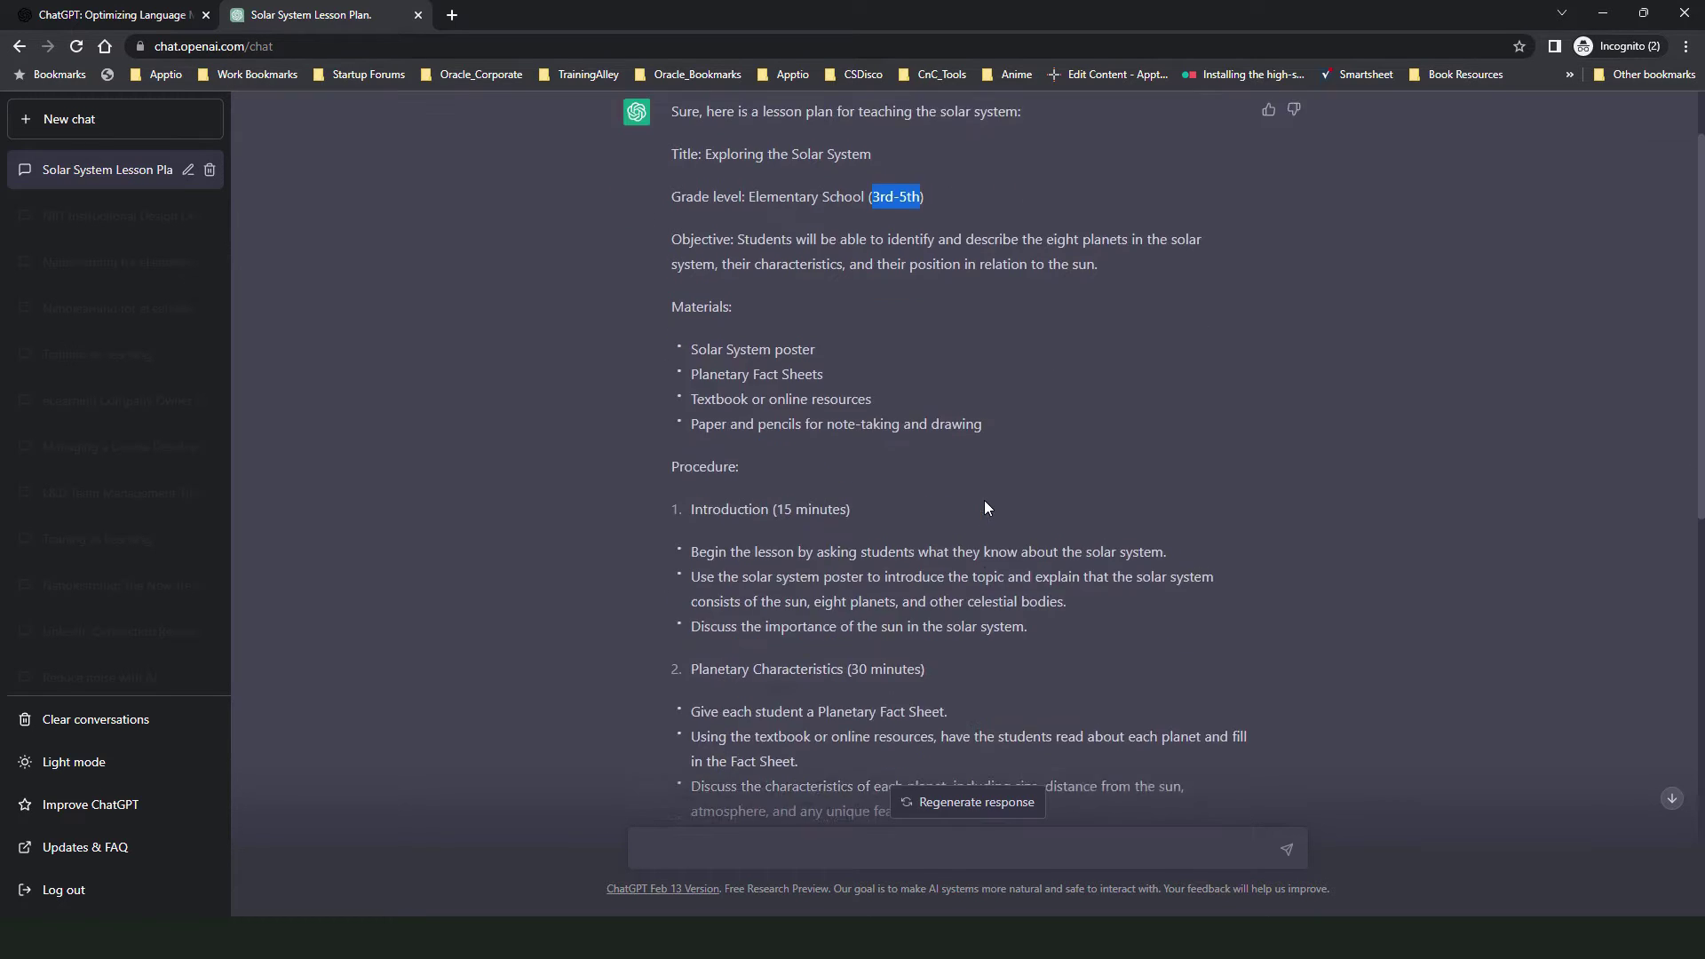
pyautogui.scroll(10, 984, 498)
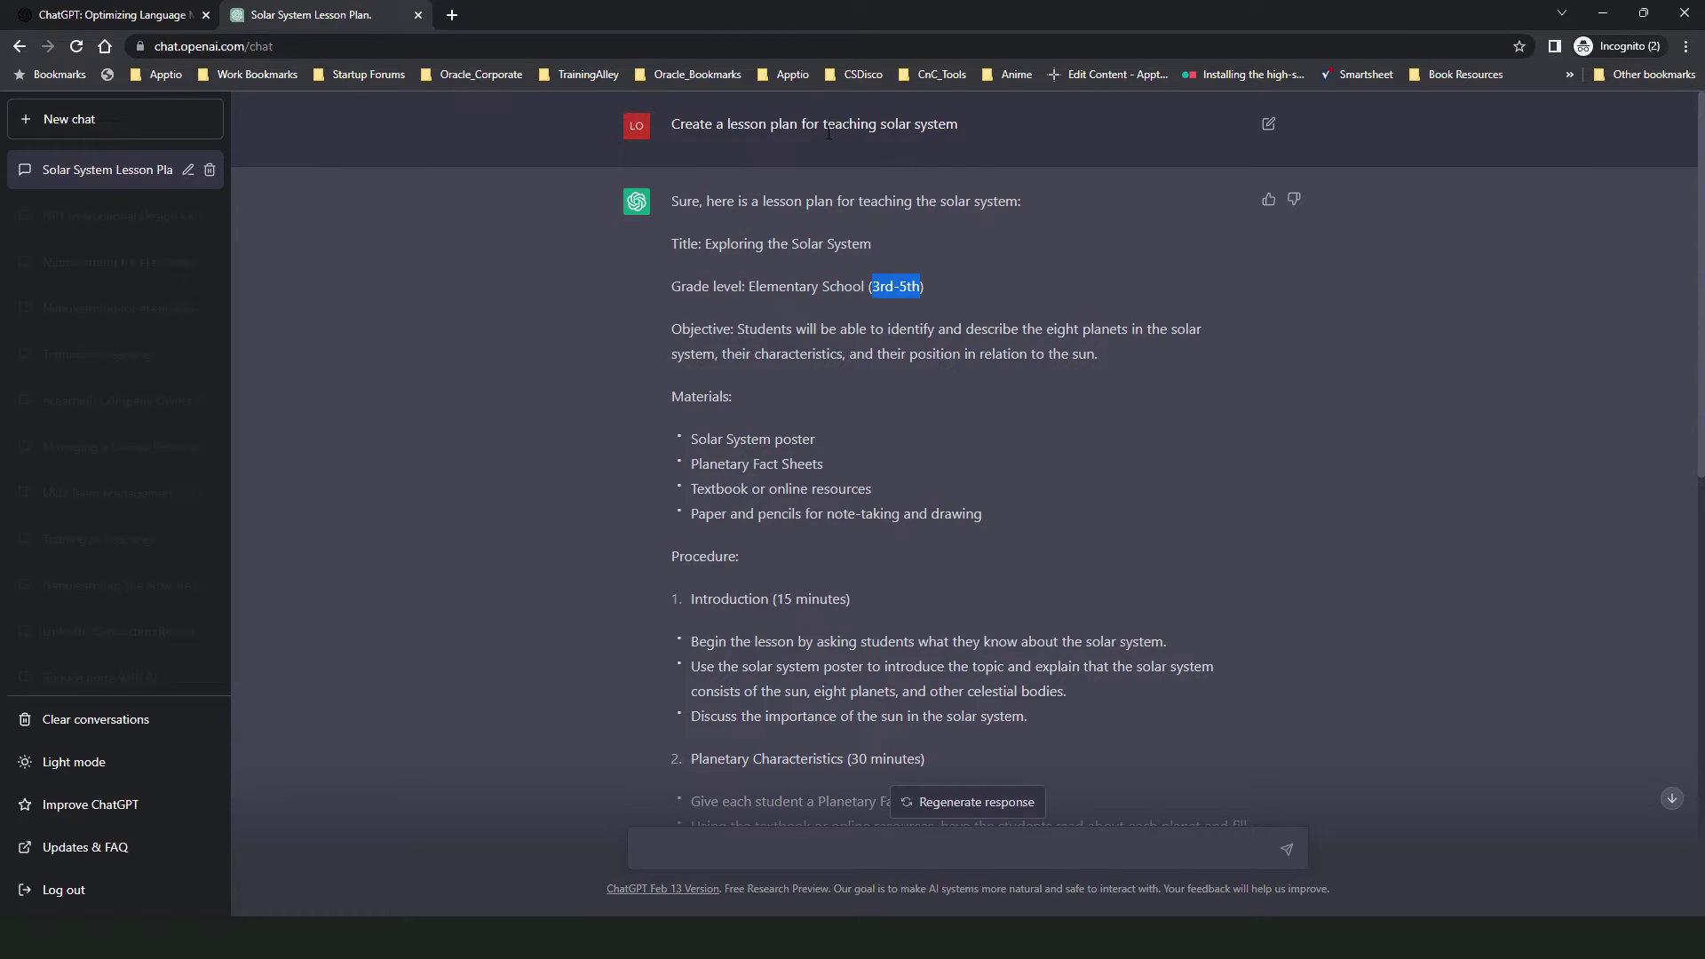
pyautogui.moveTo(676, 123); pyautogui.dragTo(980, 133)
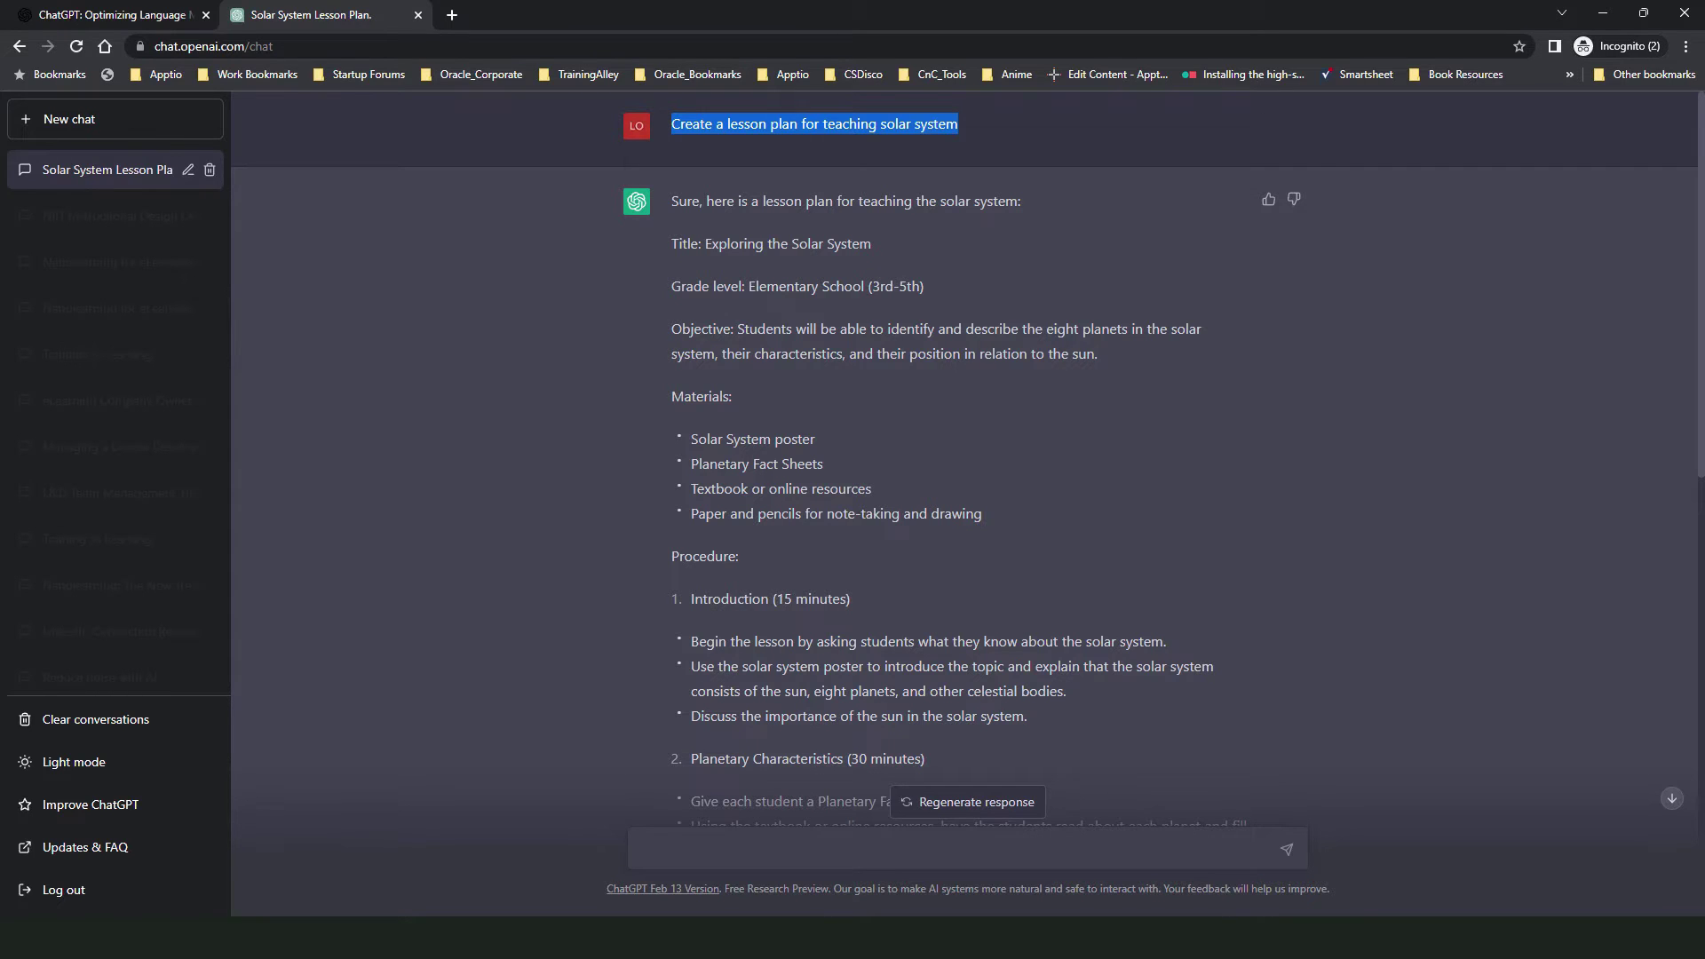
# Add 'This lesson plan is for the eight grade.' to the Notepad prompt, putting the Divide sentence on its own line.
pyautogui.hotkey('alt', 'Tab')
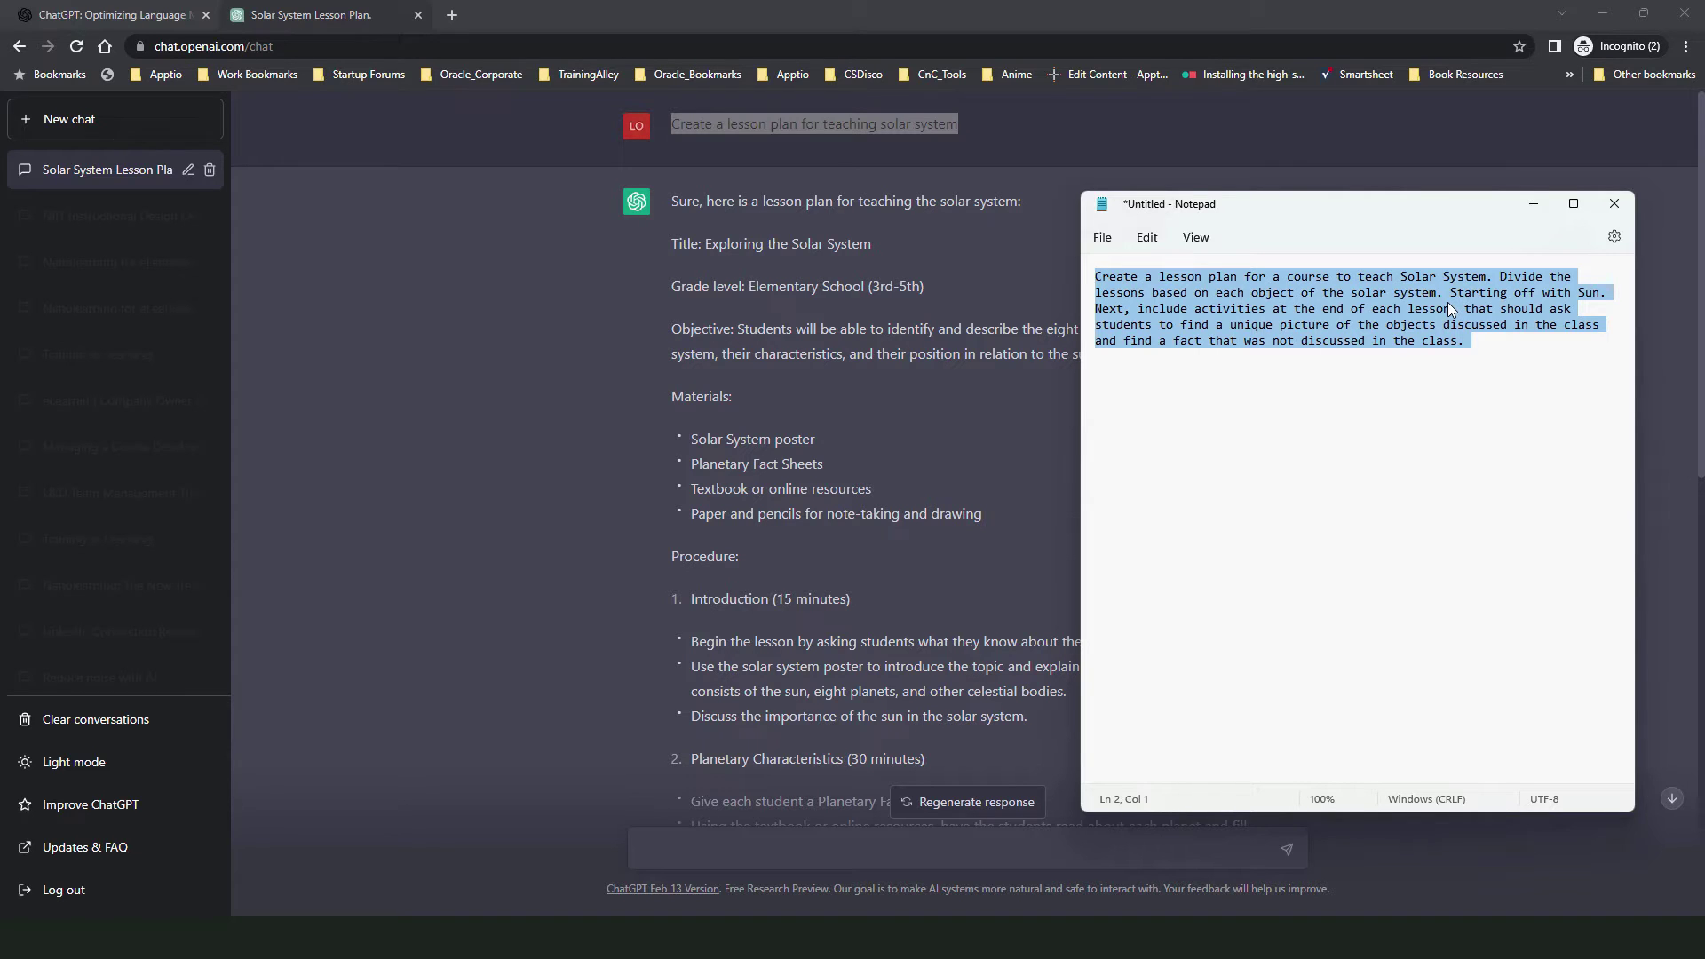
pyautogui.moveTo(1102, 276); pyautogui.dragTo(1498, 275)
pyautogui.click(1501, 276)
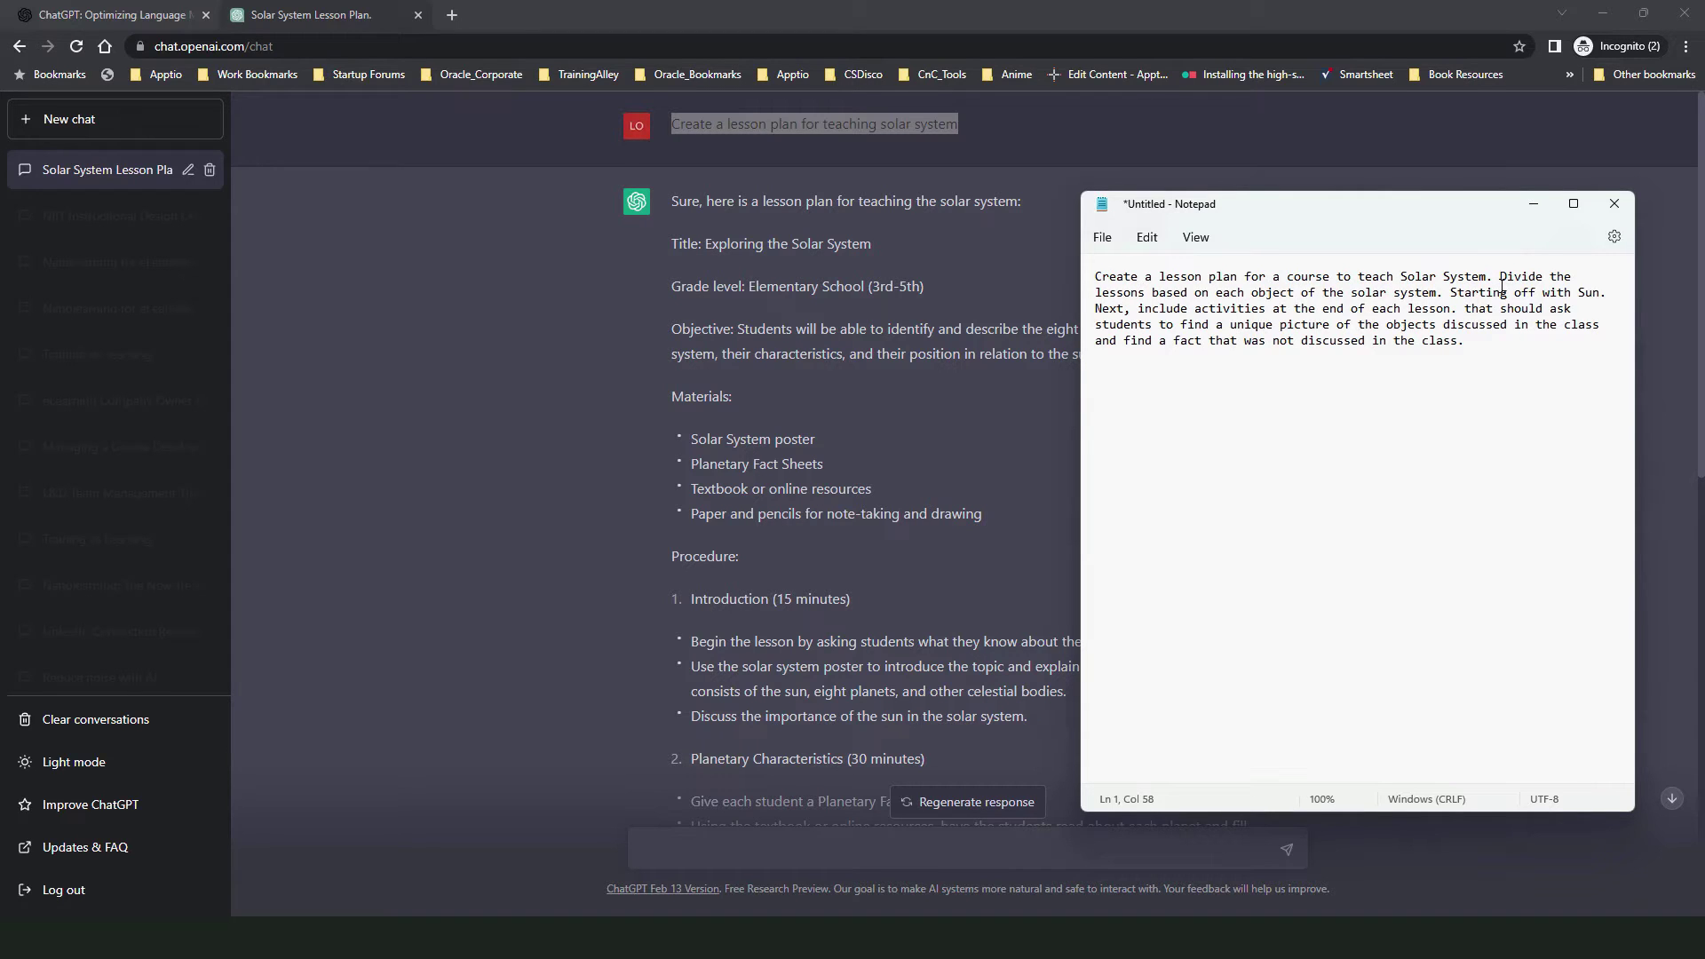
pyautogui.write('This lesson plan is for the eight')
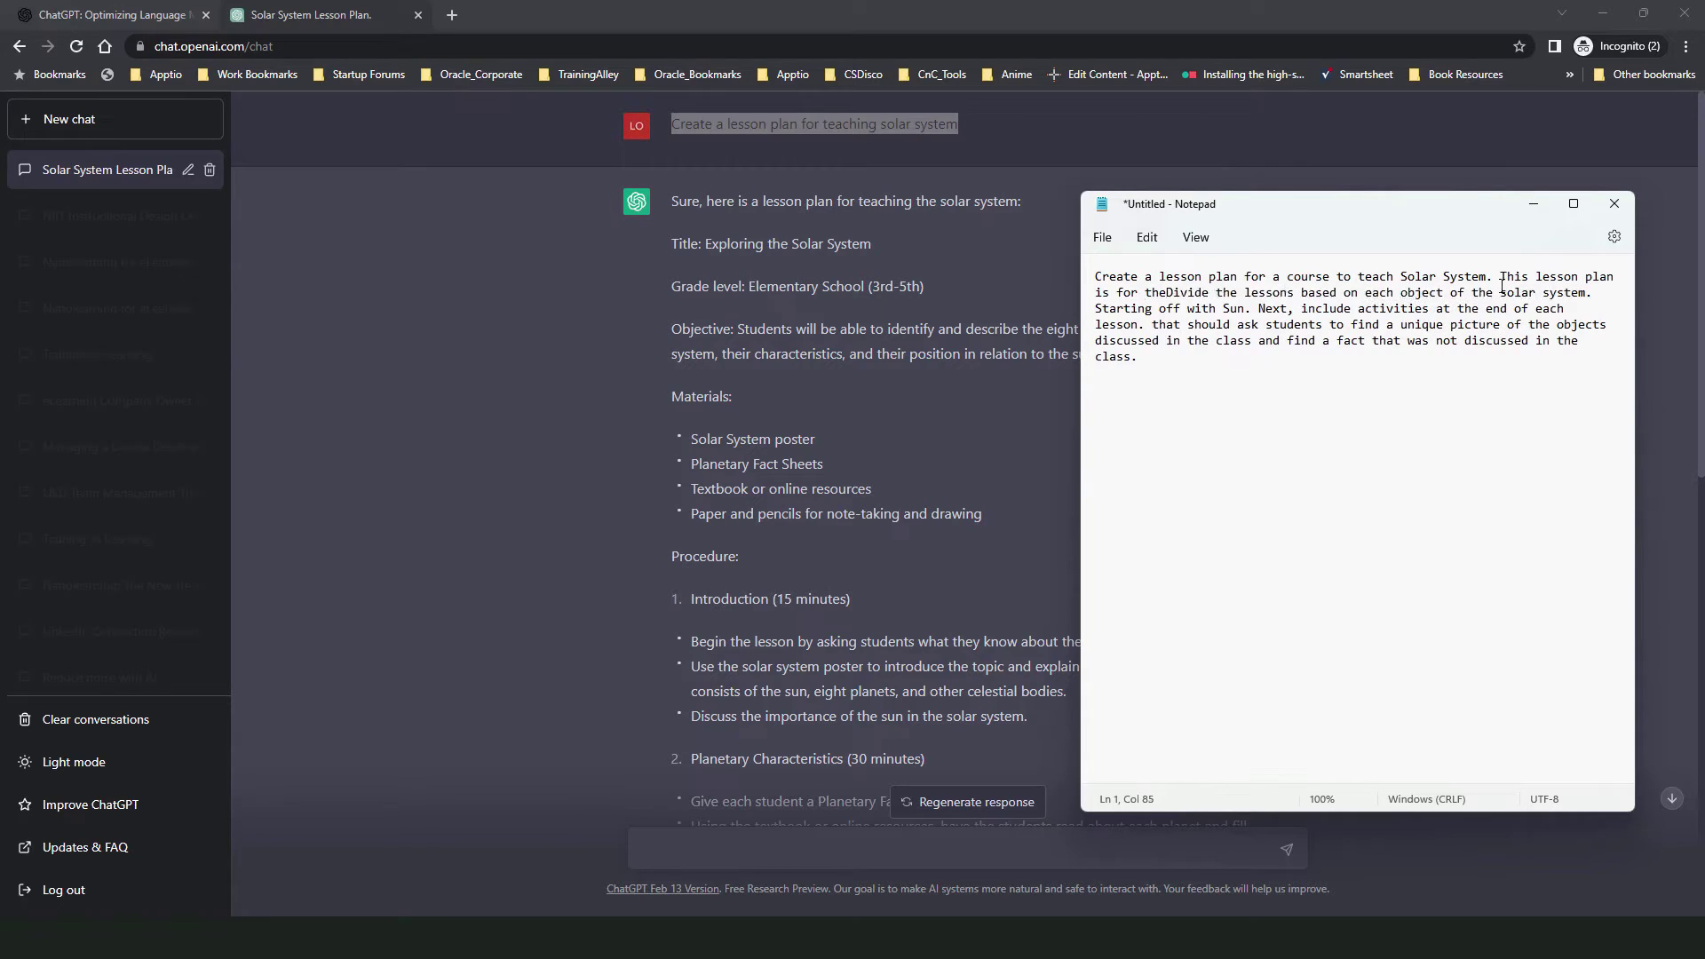
pyautogui.write(' grade.')
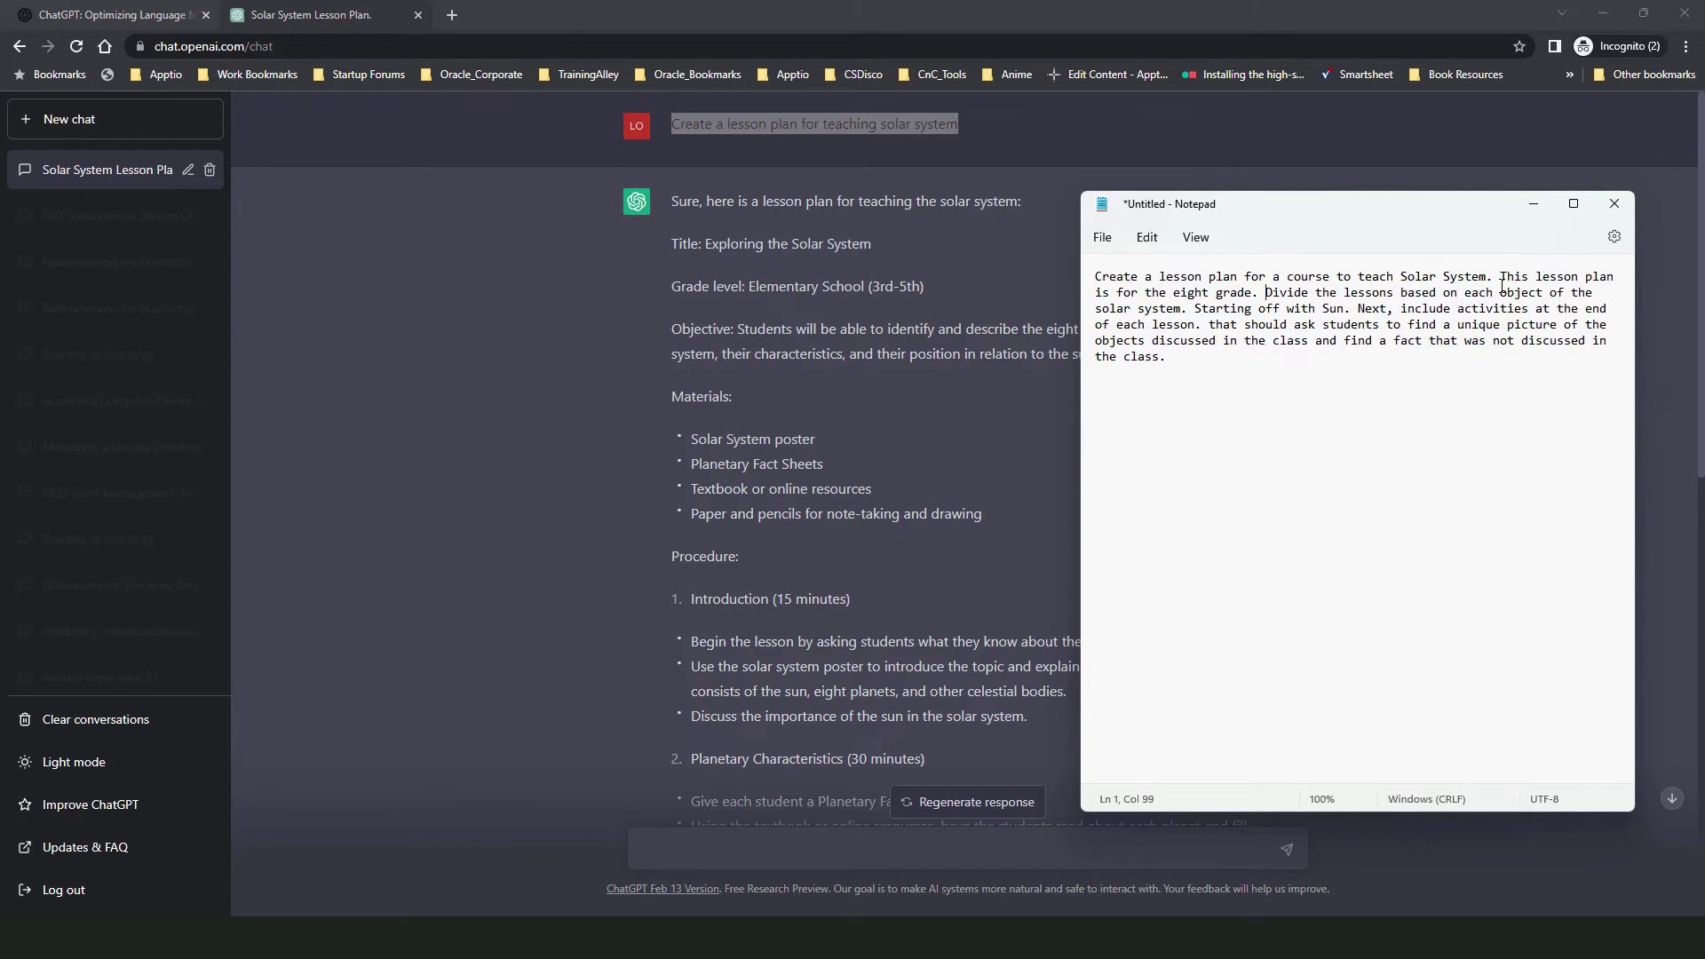
pyautogui.press('Return')
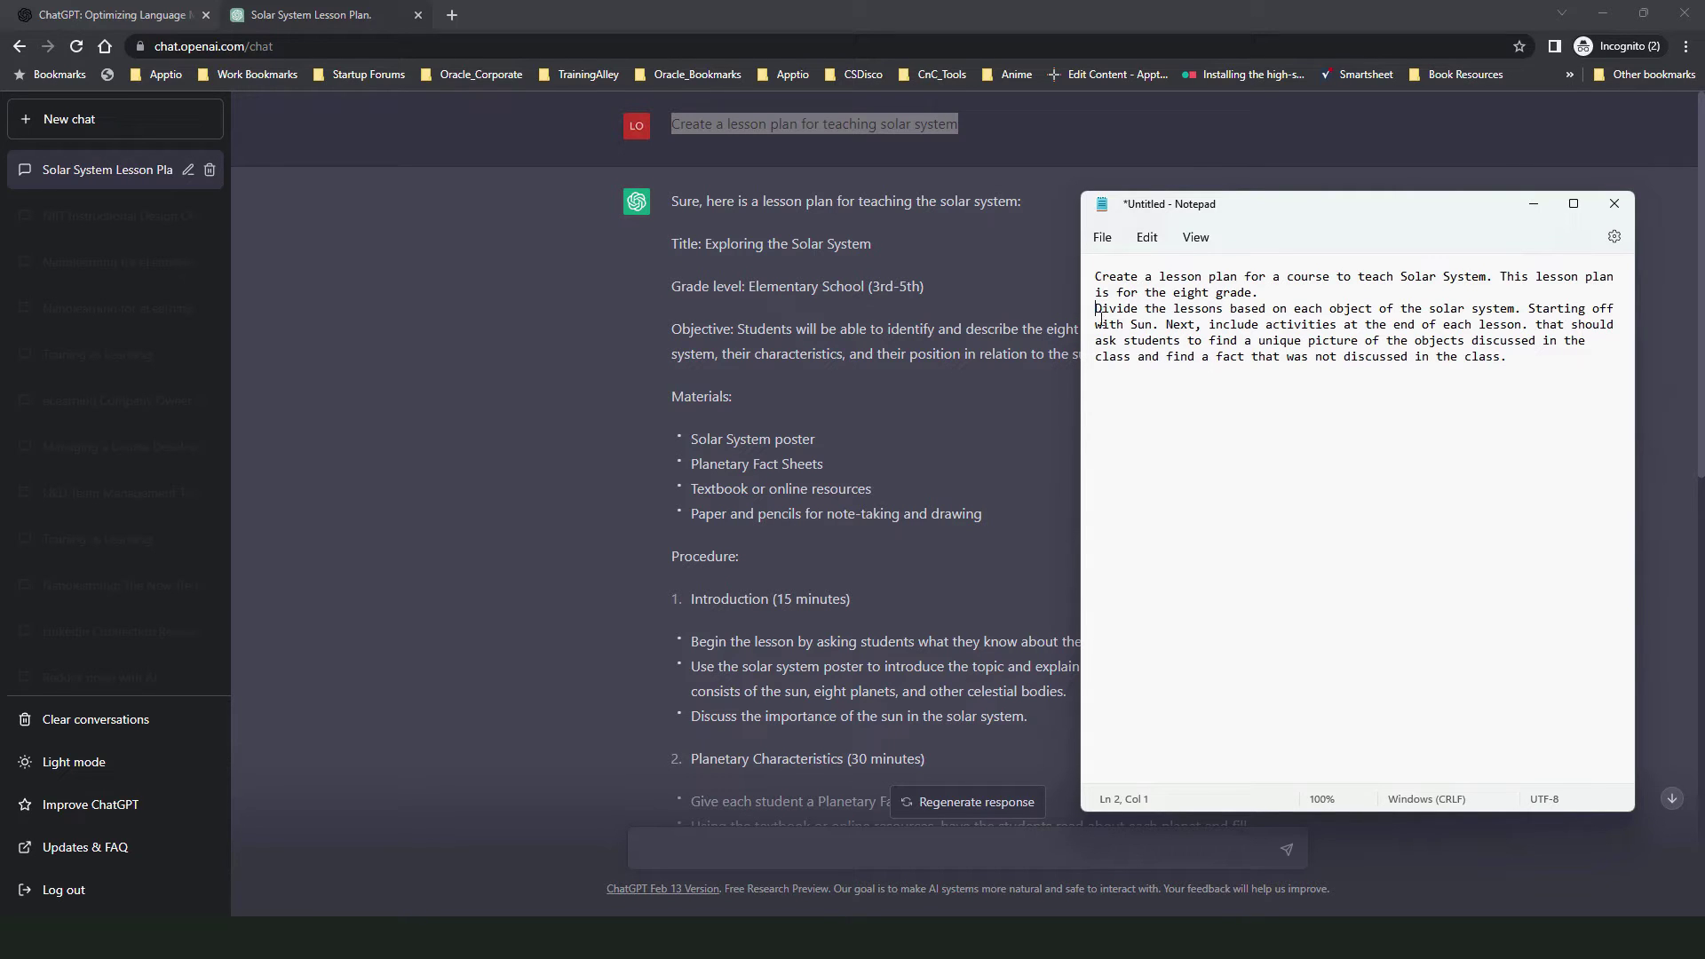
pyautogui.moveTo(1101, 320); pyautogui.dragTo(1354, 324)
pyautogui.click(1364, 300)
pyautogui.scroll(-3, 824, 510)
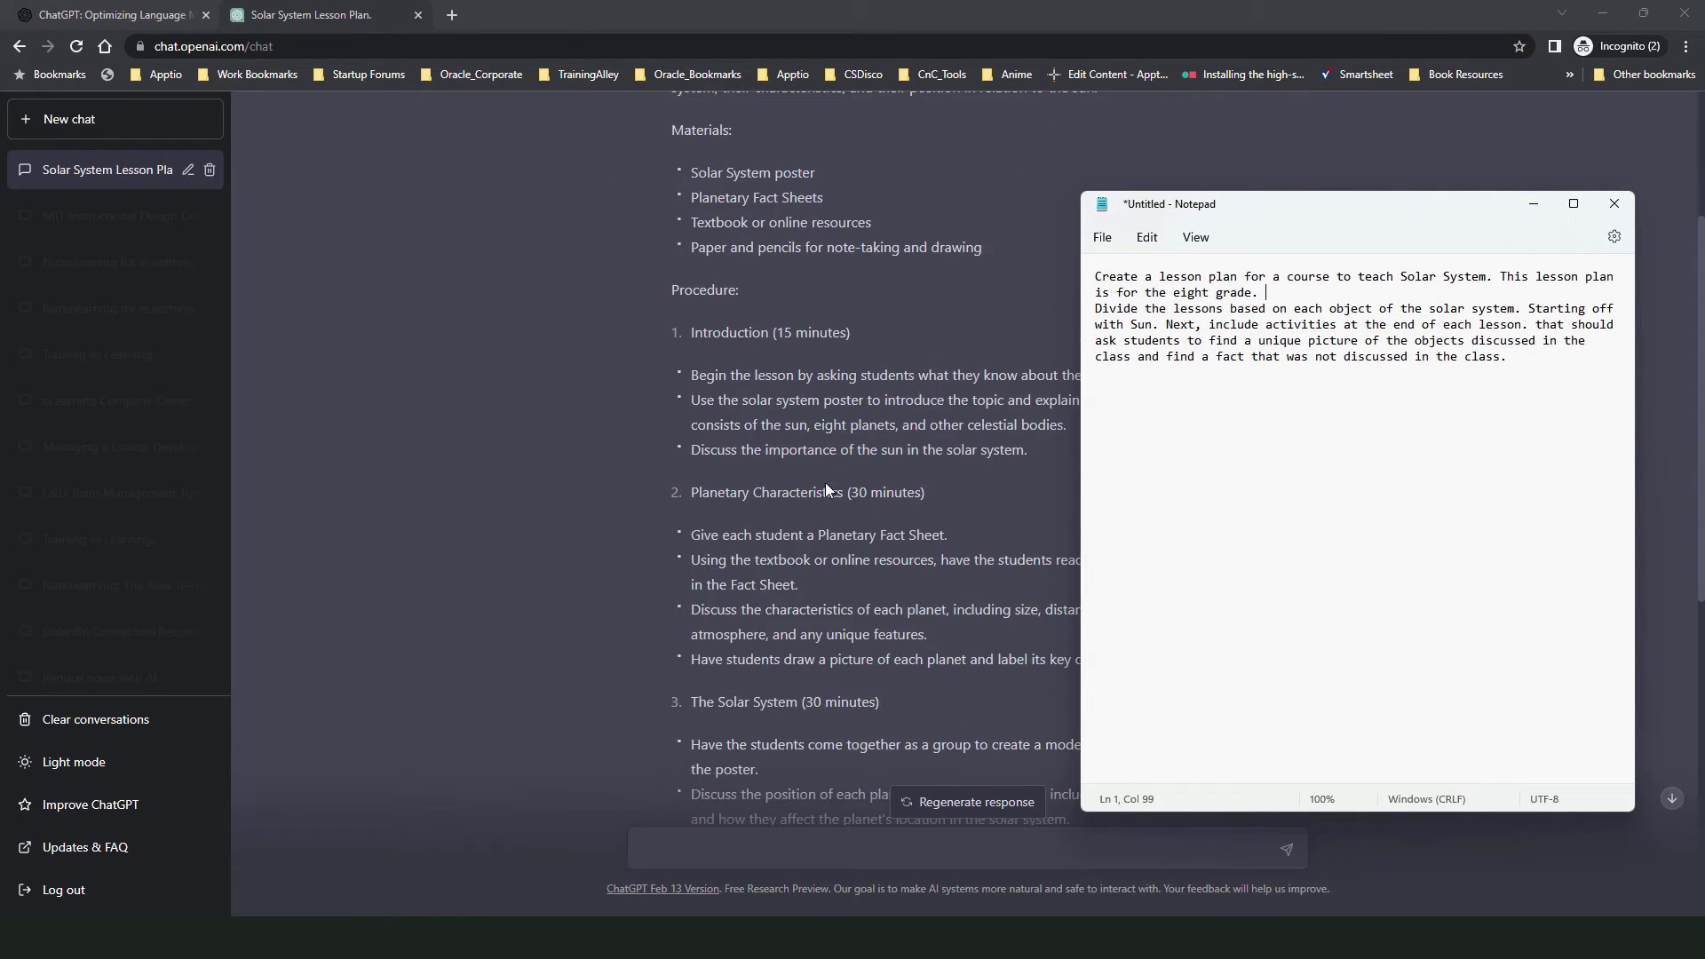
pyautogui.scroll(-3, 824, 506)
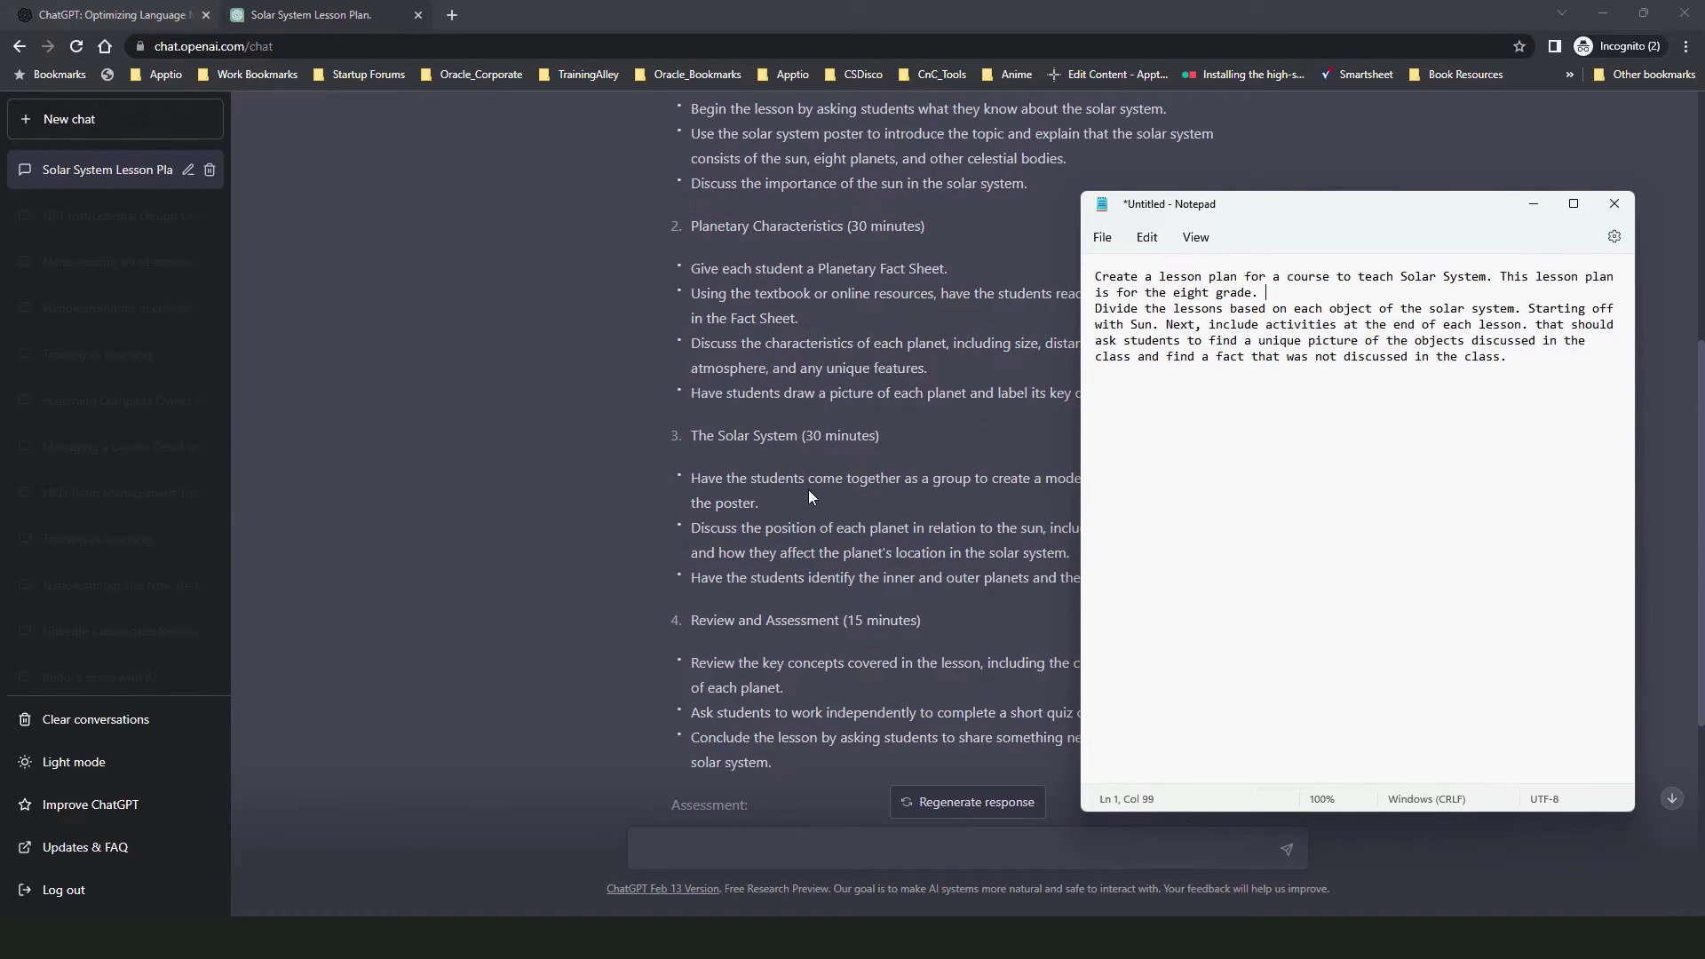
pyautogui.scroll(-4, 810, 496)
pyautogui.scroll(3, 888, 462)
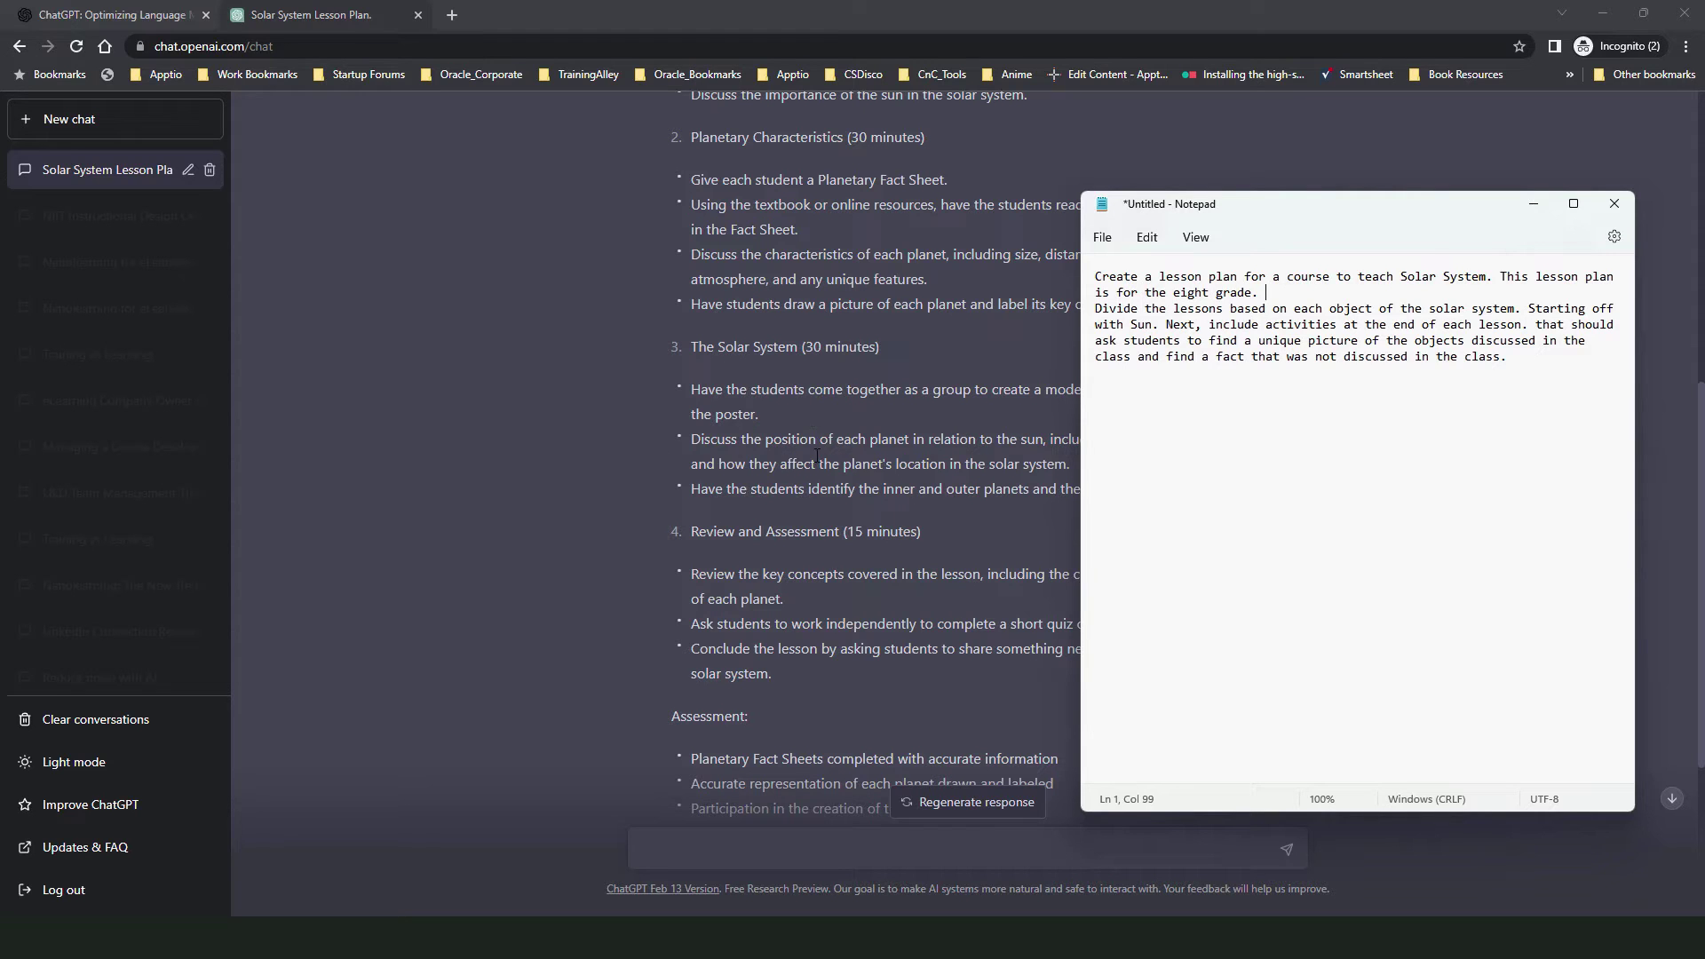
pyautogui.scroll(3, 814, 452)
pyautogui.scroll(1, 816, 452)
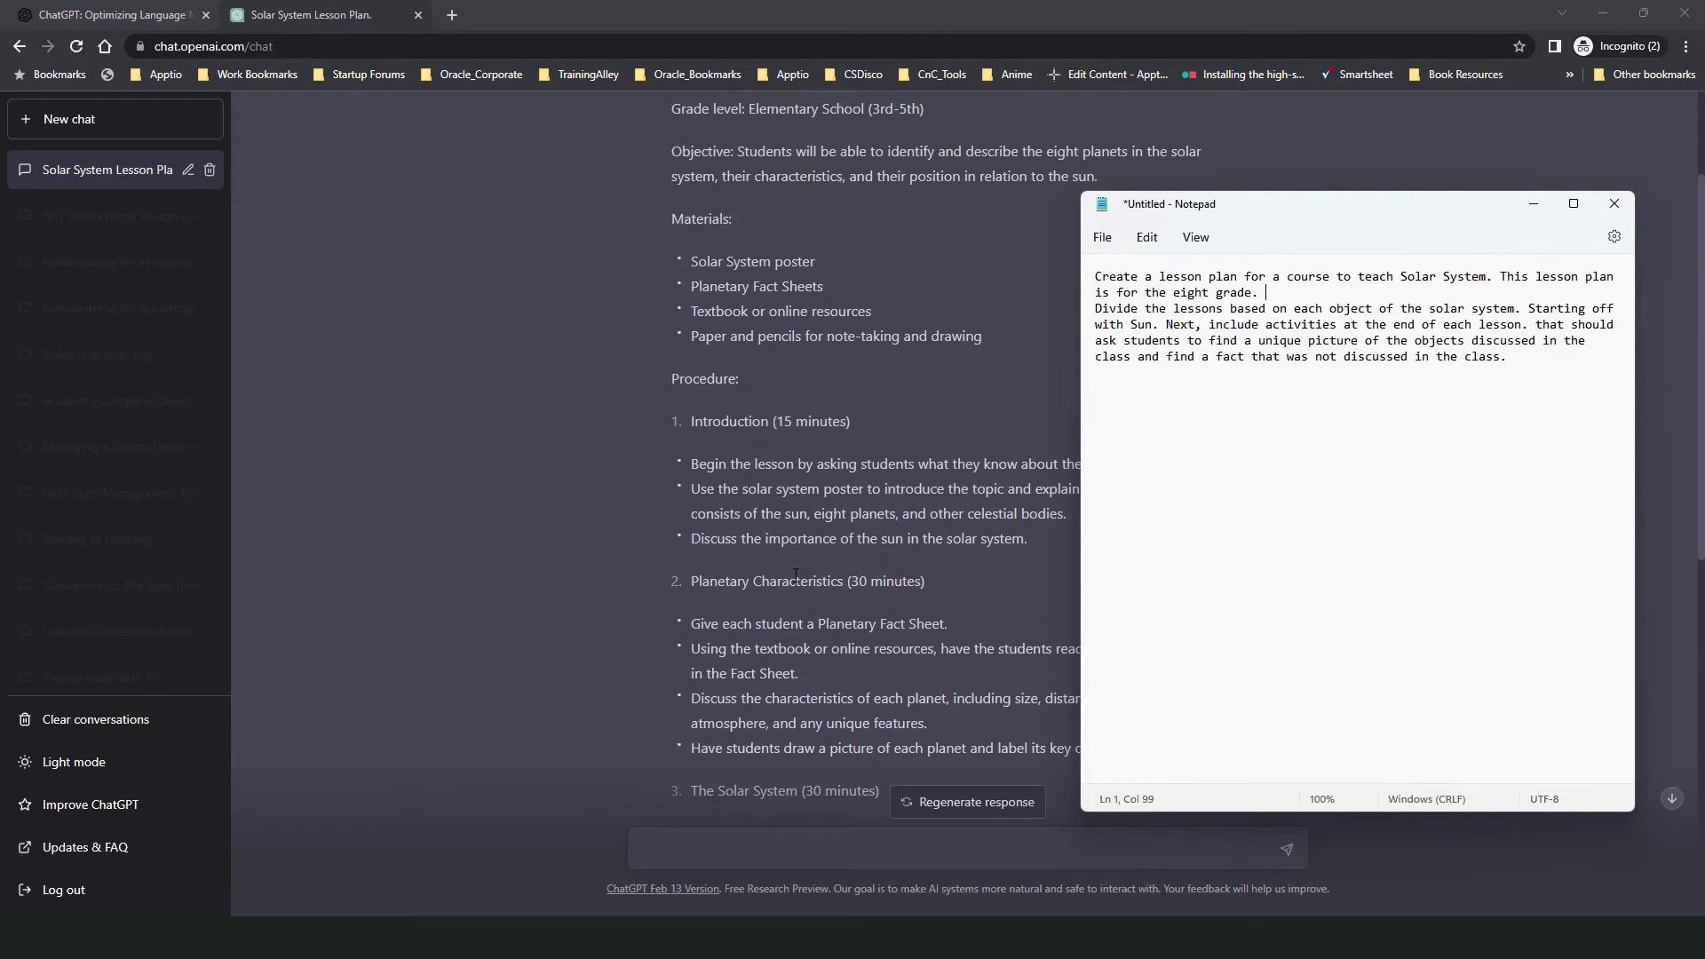
pyautogui.scroll(-2, 795, 575)
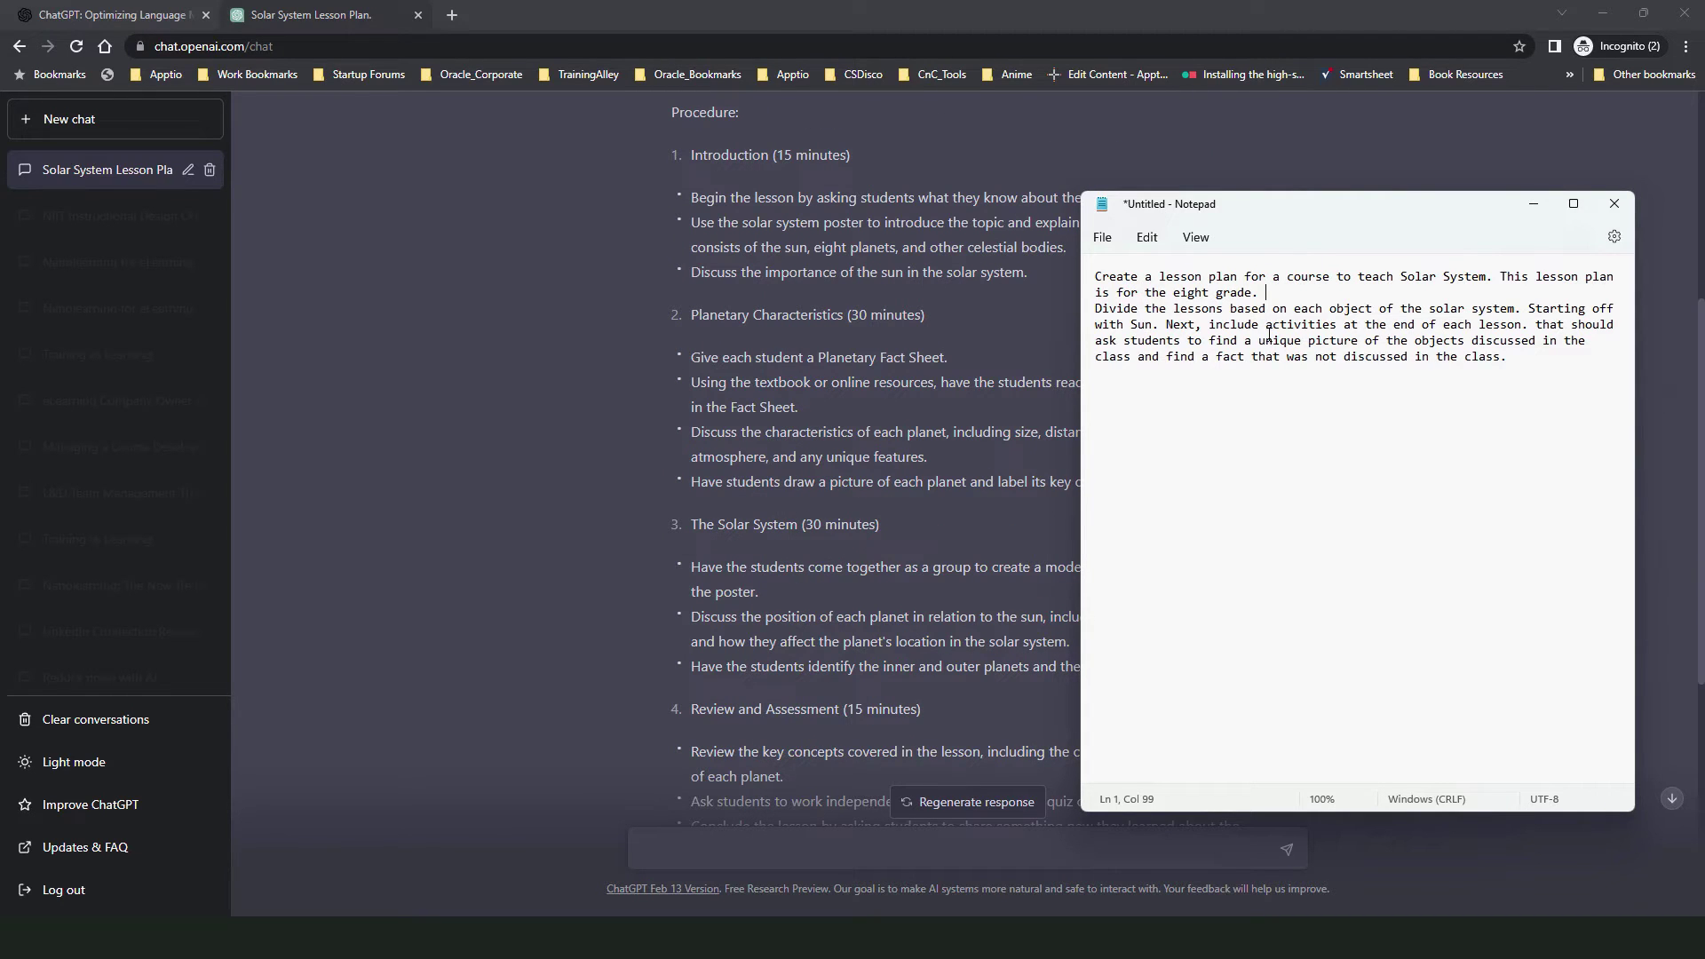
# Move the 'Next,' sentence onto a new line, remove a stray period, and select the whole prompt.
pyautogui.moveTo(1096, 309); pyautogui.dragTo(1528, 313)
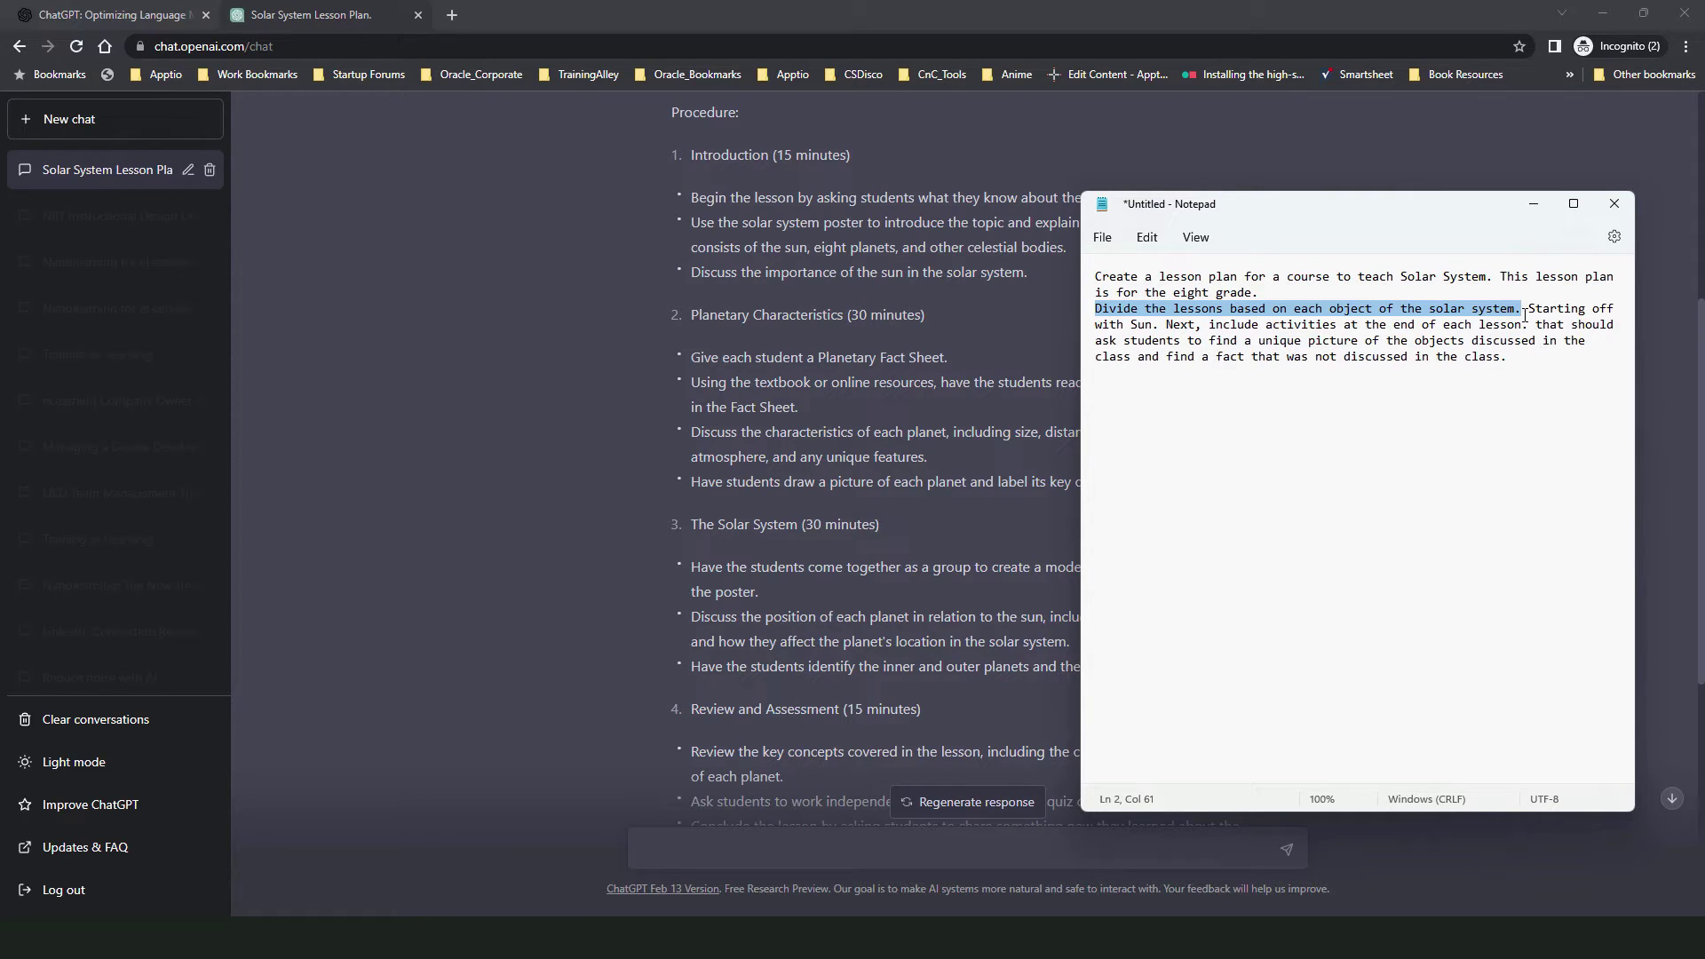
pyautogui.moveTo(1527, 309); pyautogui.dragTo(1159, 324)
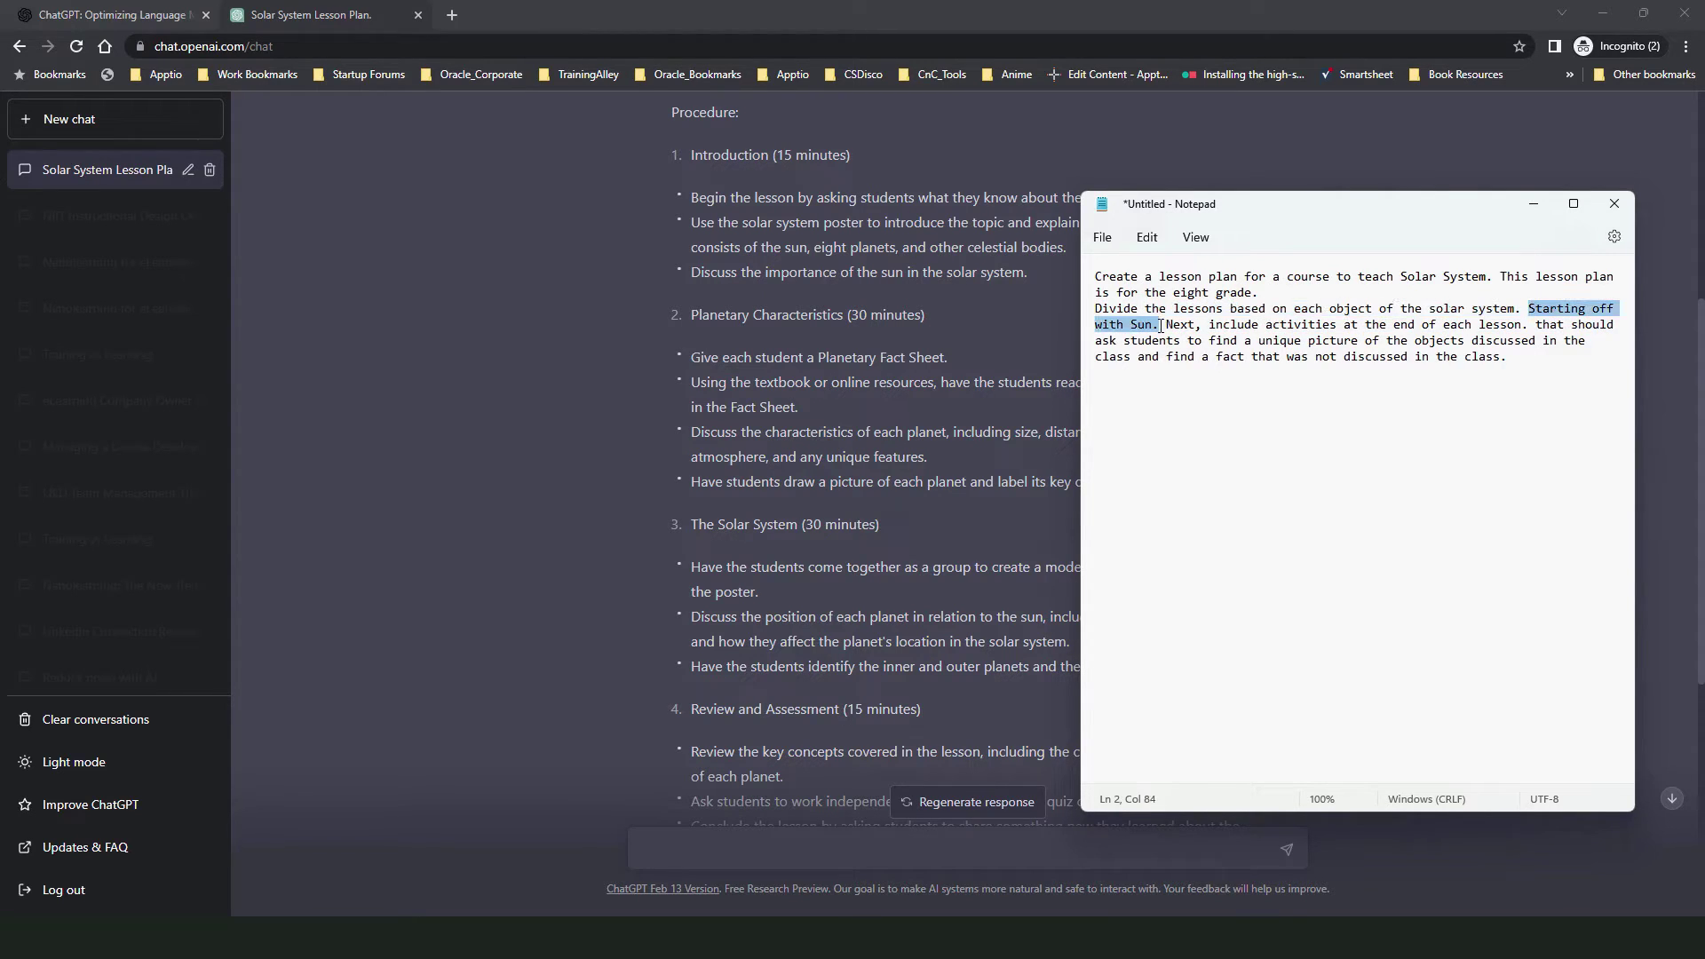
pyautogui.click(1161, 325)
pyautogui.press('Return')
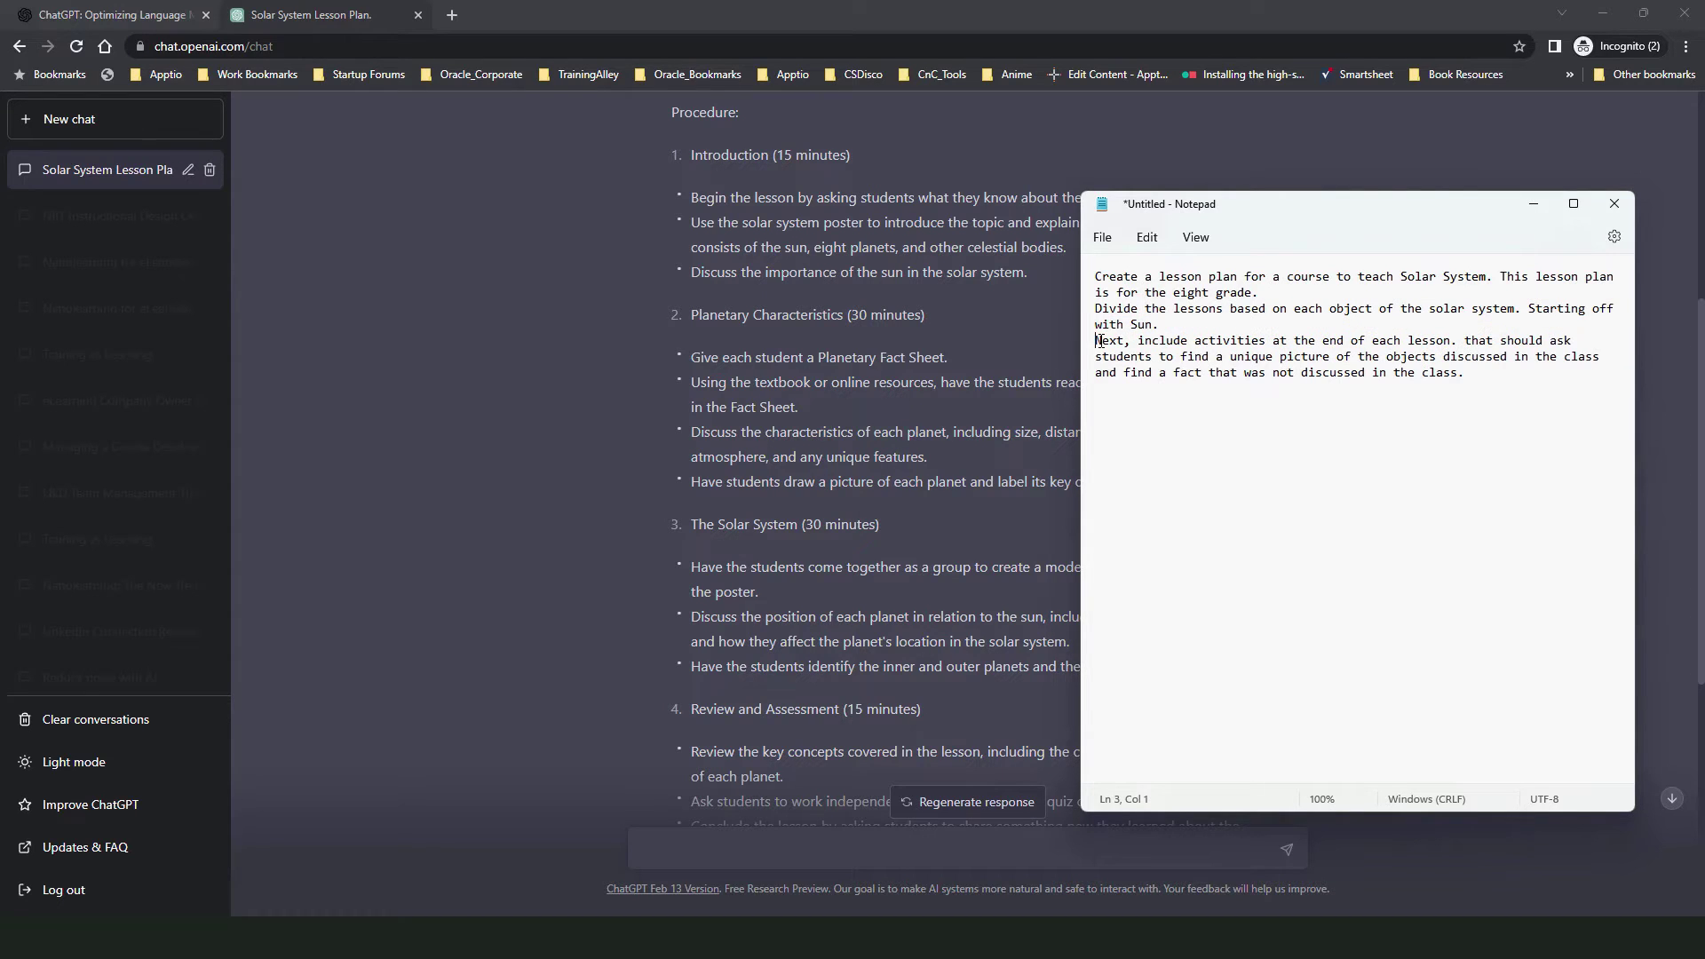
pyautogui.click(1465, 342)
pyautogui.press('BackSpace')
pyautogui.press('BackSpace')
pyautogui.click(1465, 373)
pyautogui.hotkey('ctrl', 'a')
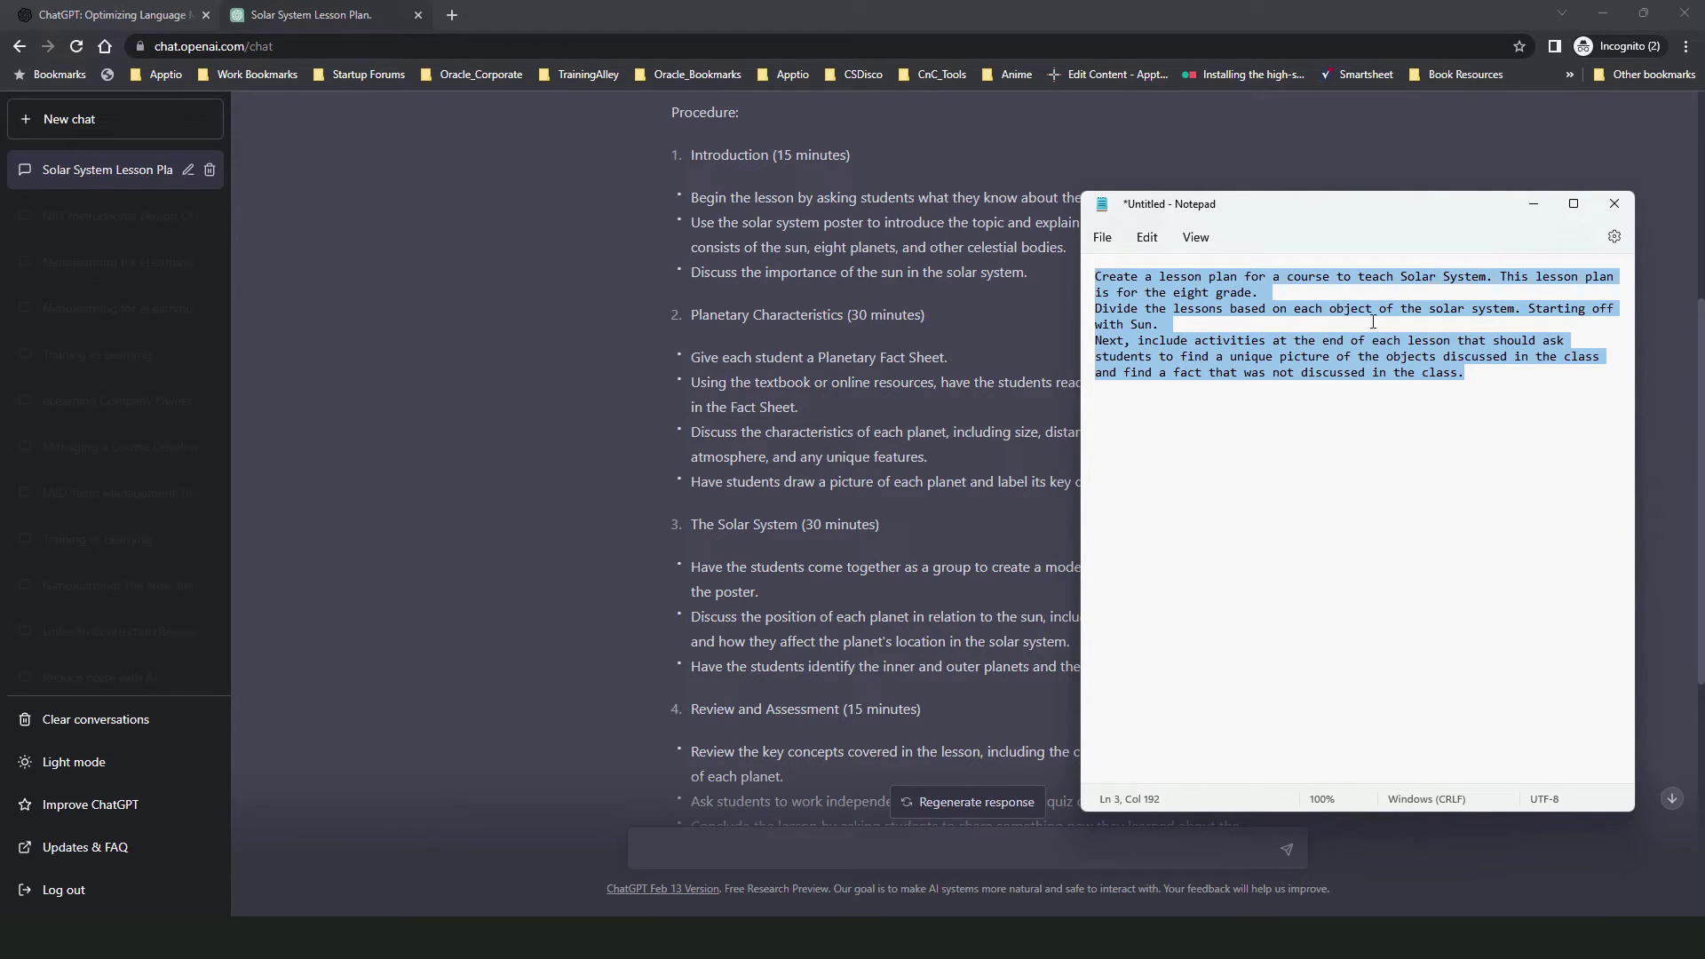
# Leave the earlier prompt unchanged and send the pasted eighth-grade Solar System prompt as a new message.
pyautogui.hotkey('alt', 'Tab')
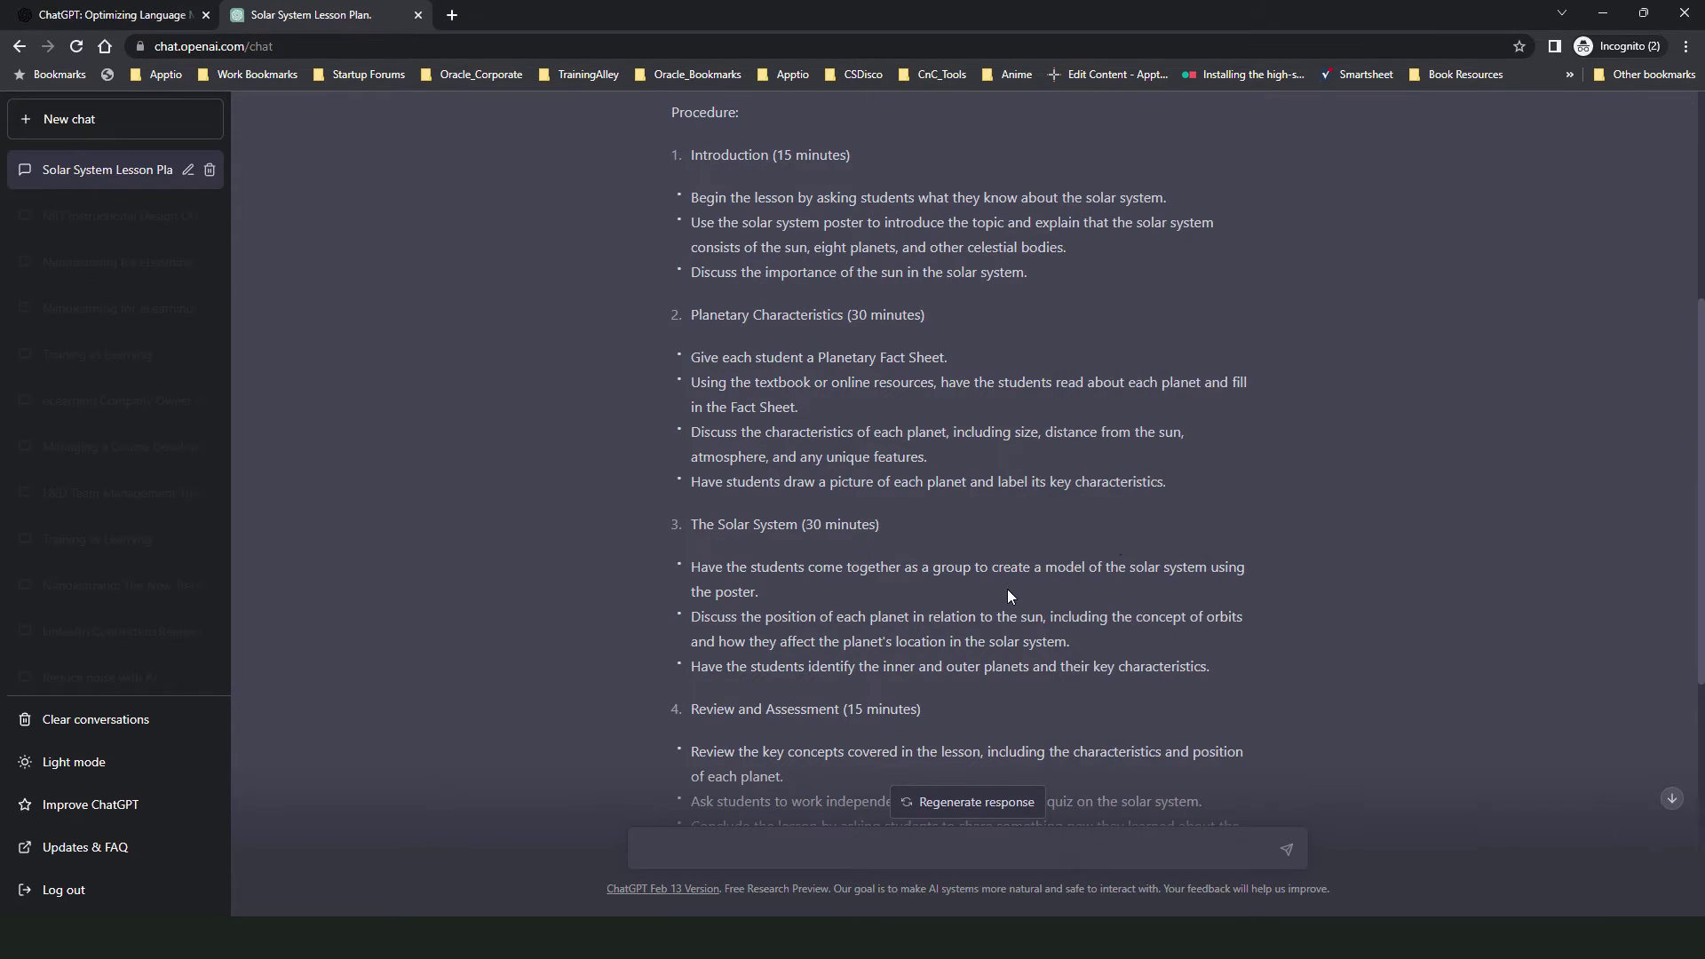
pyautogui.scroll(5, 994, 600)
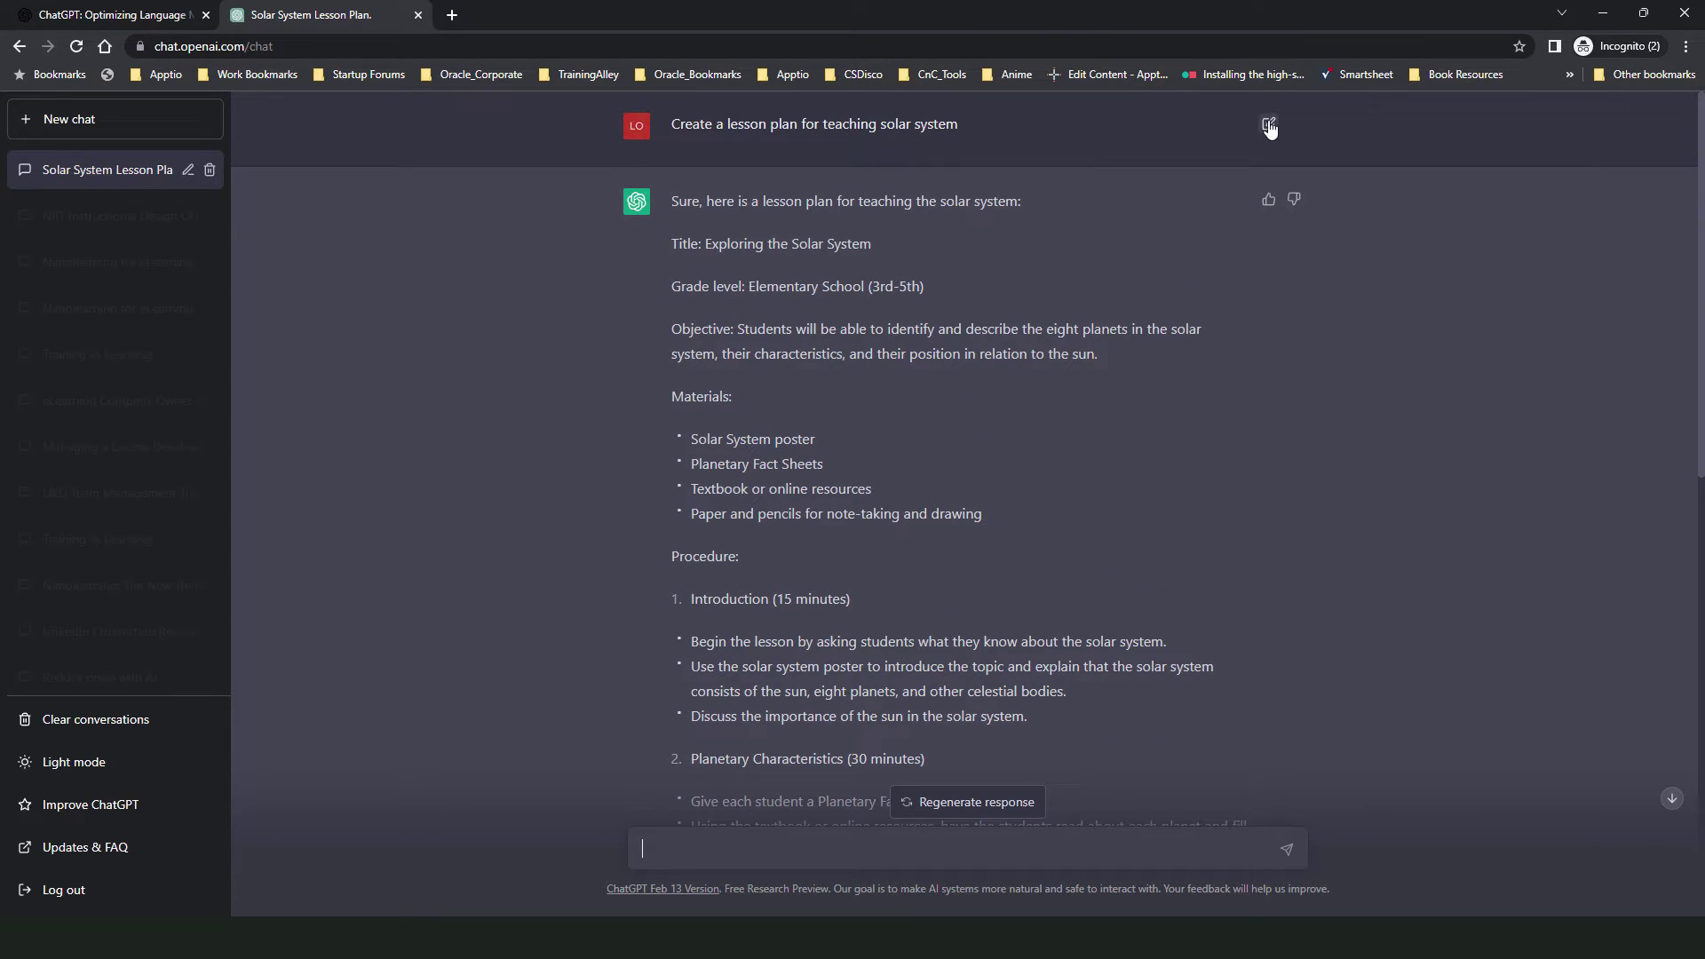
pyautogui.click(1268, 125)
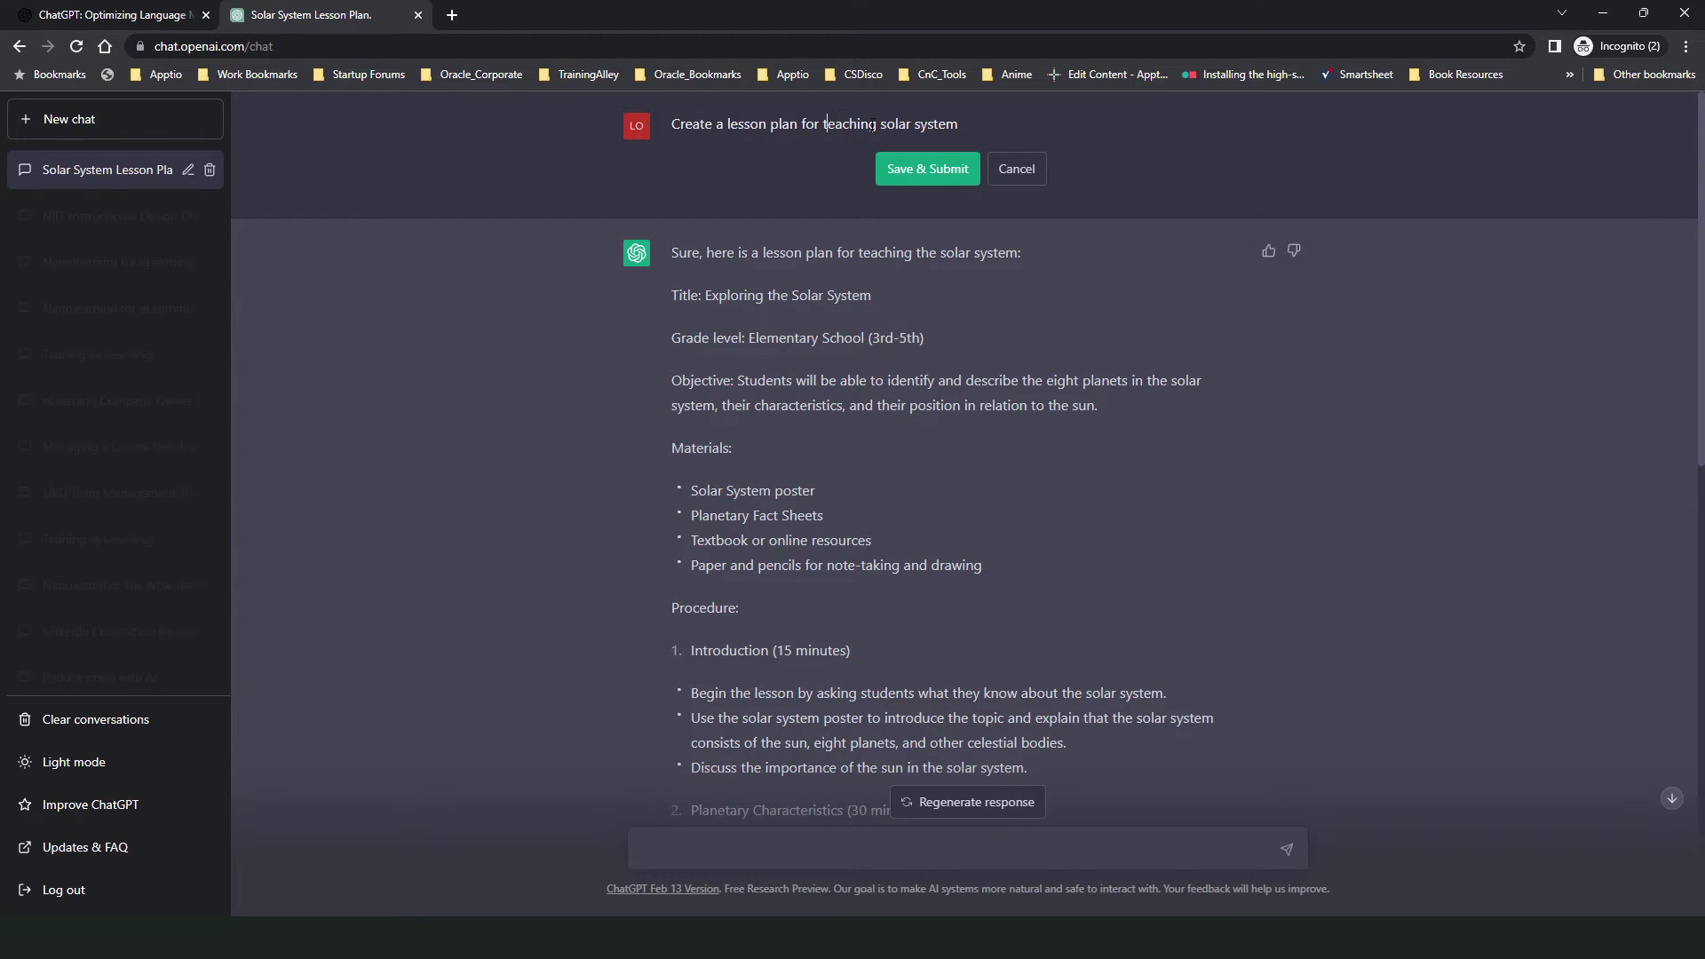
pyautogui.tripleClick(747, 116)
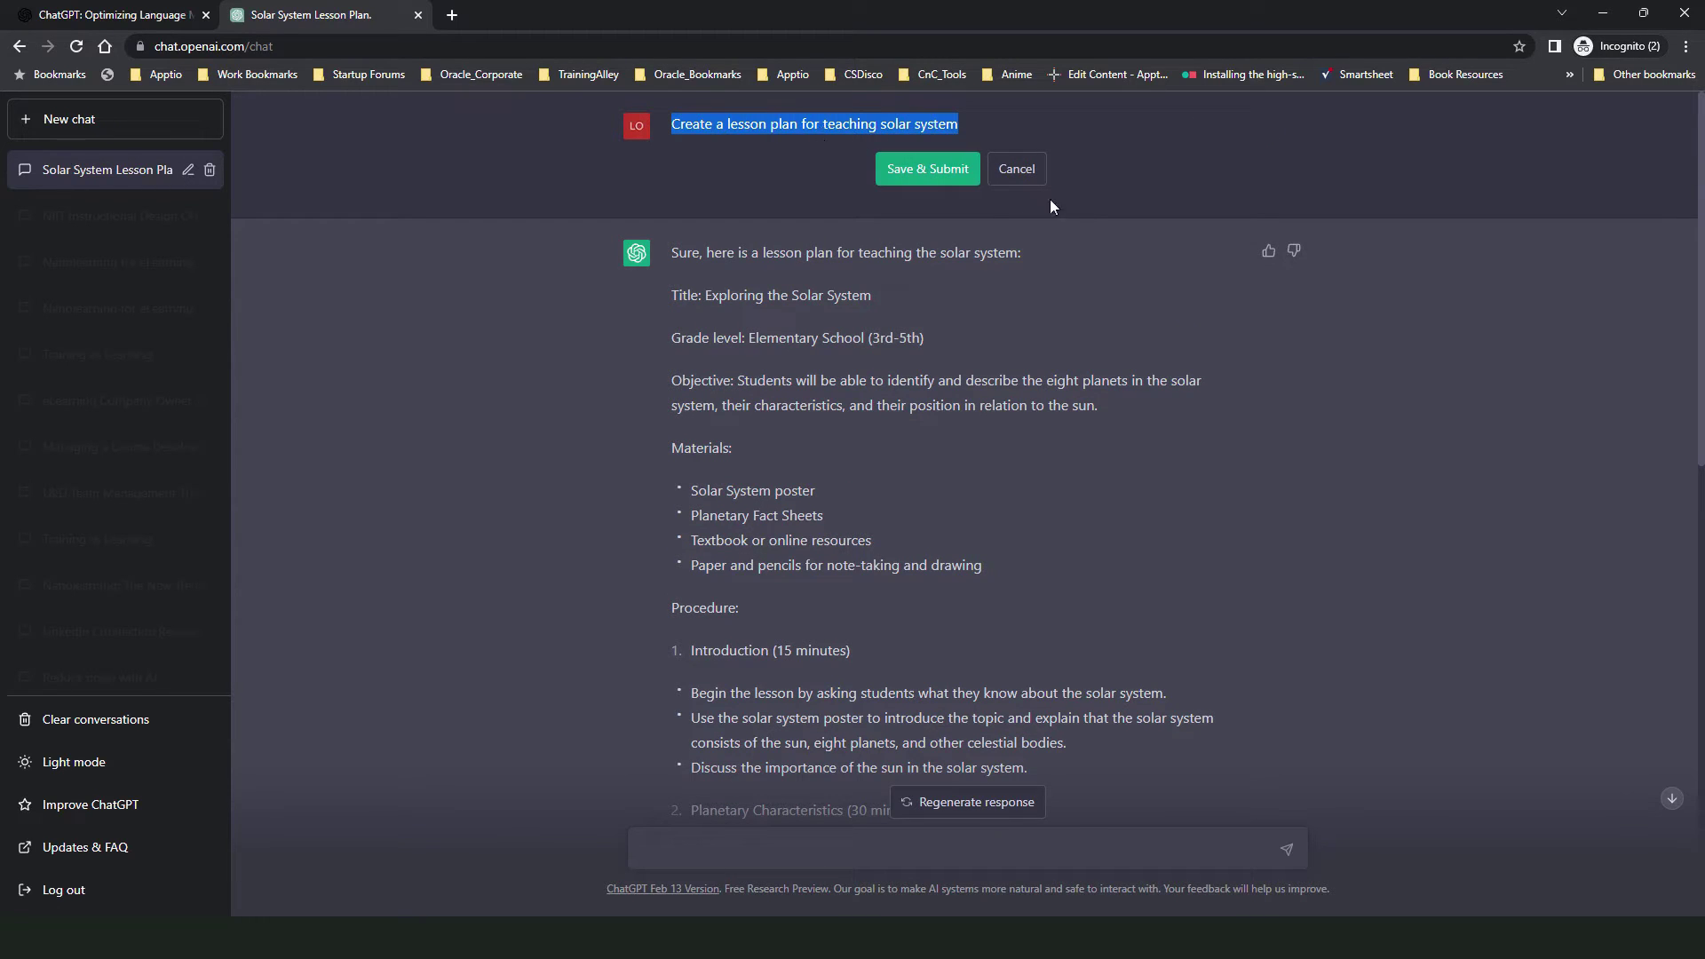
pyautogui.click(1012, 176)
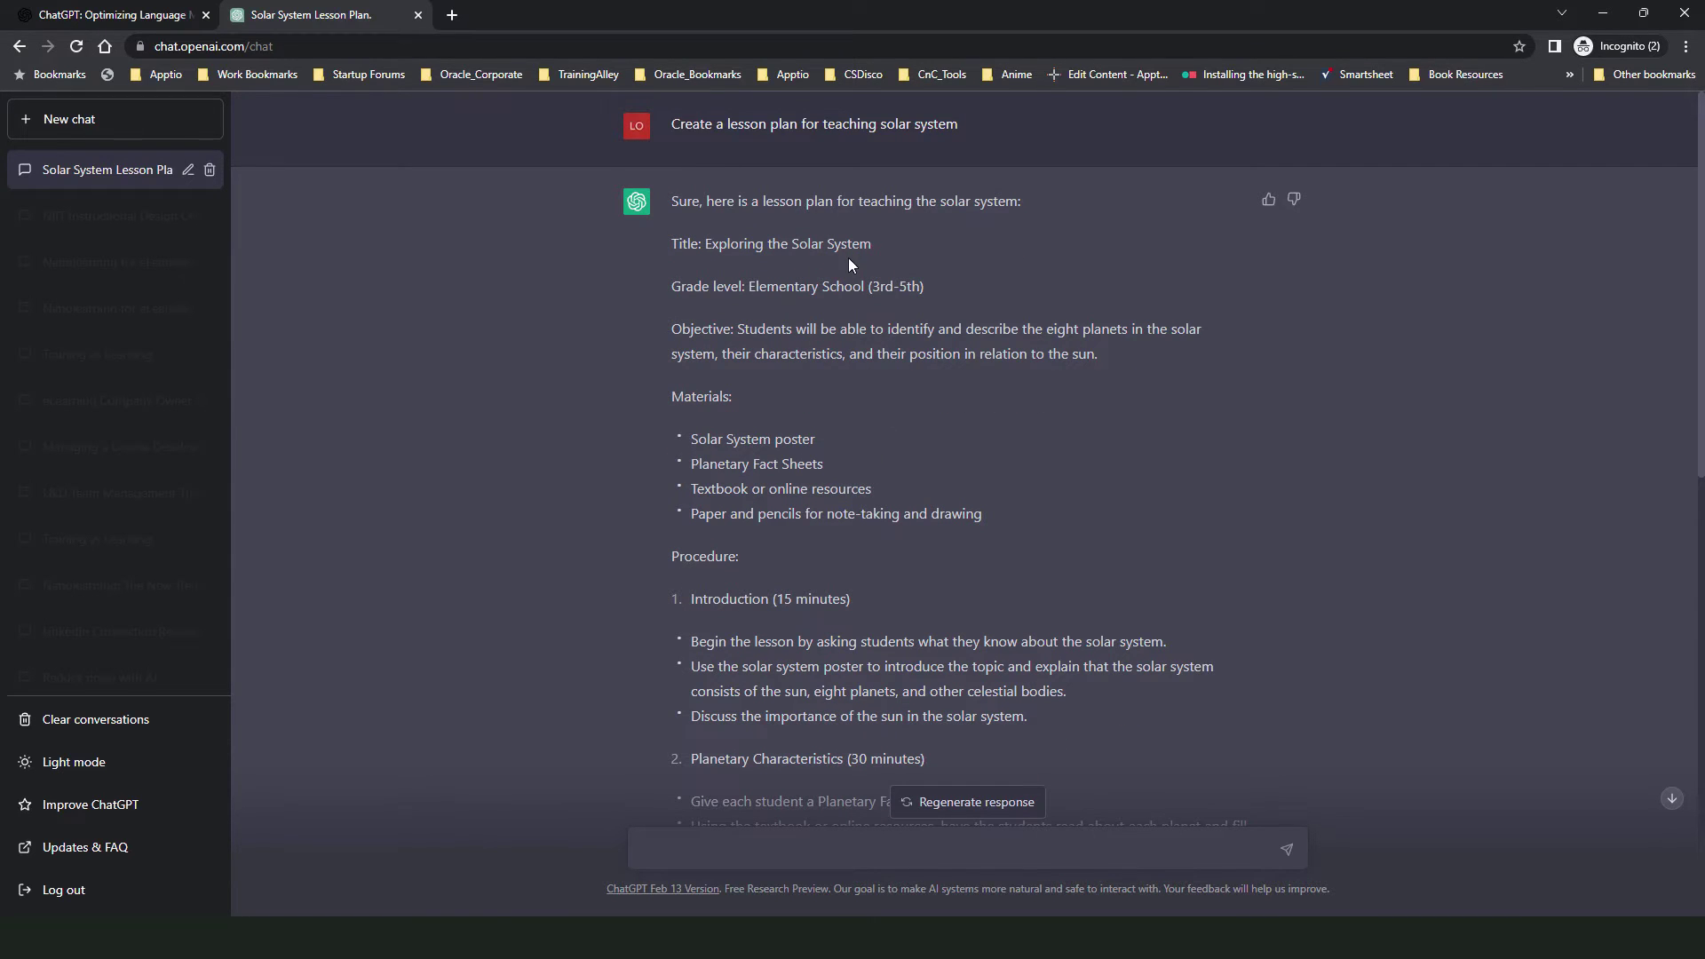
pyautogui.scroll(-9, 849, 264)
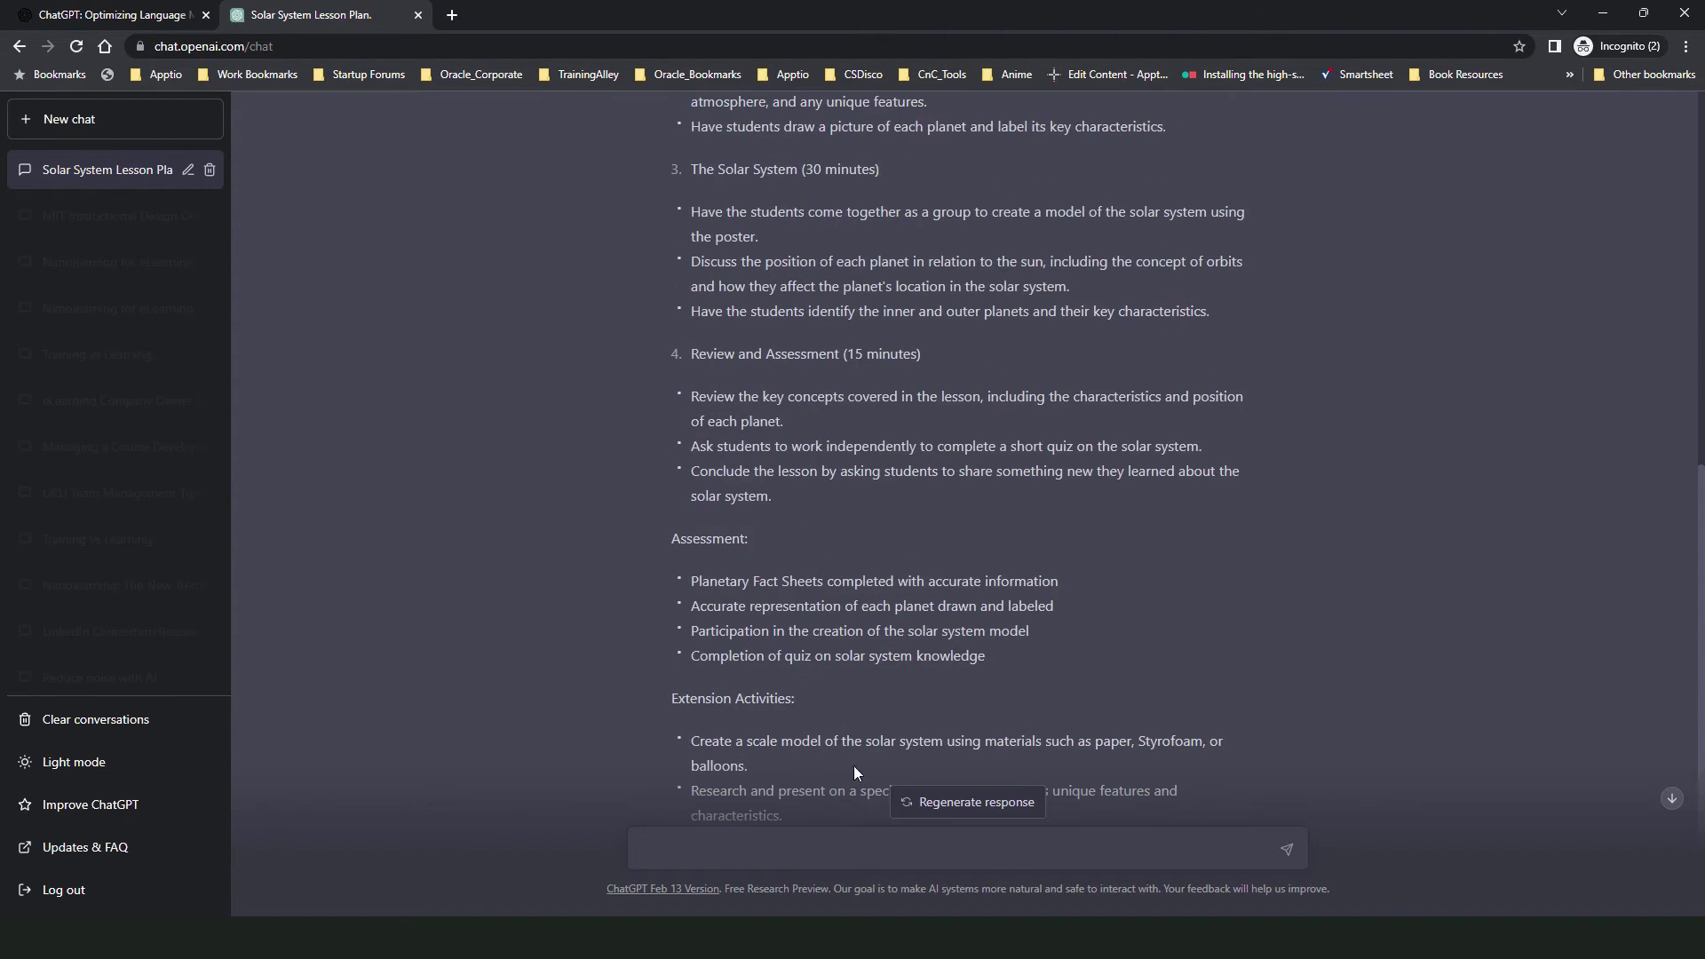
pyautogui.scroll(-2, 876, 674)
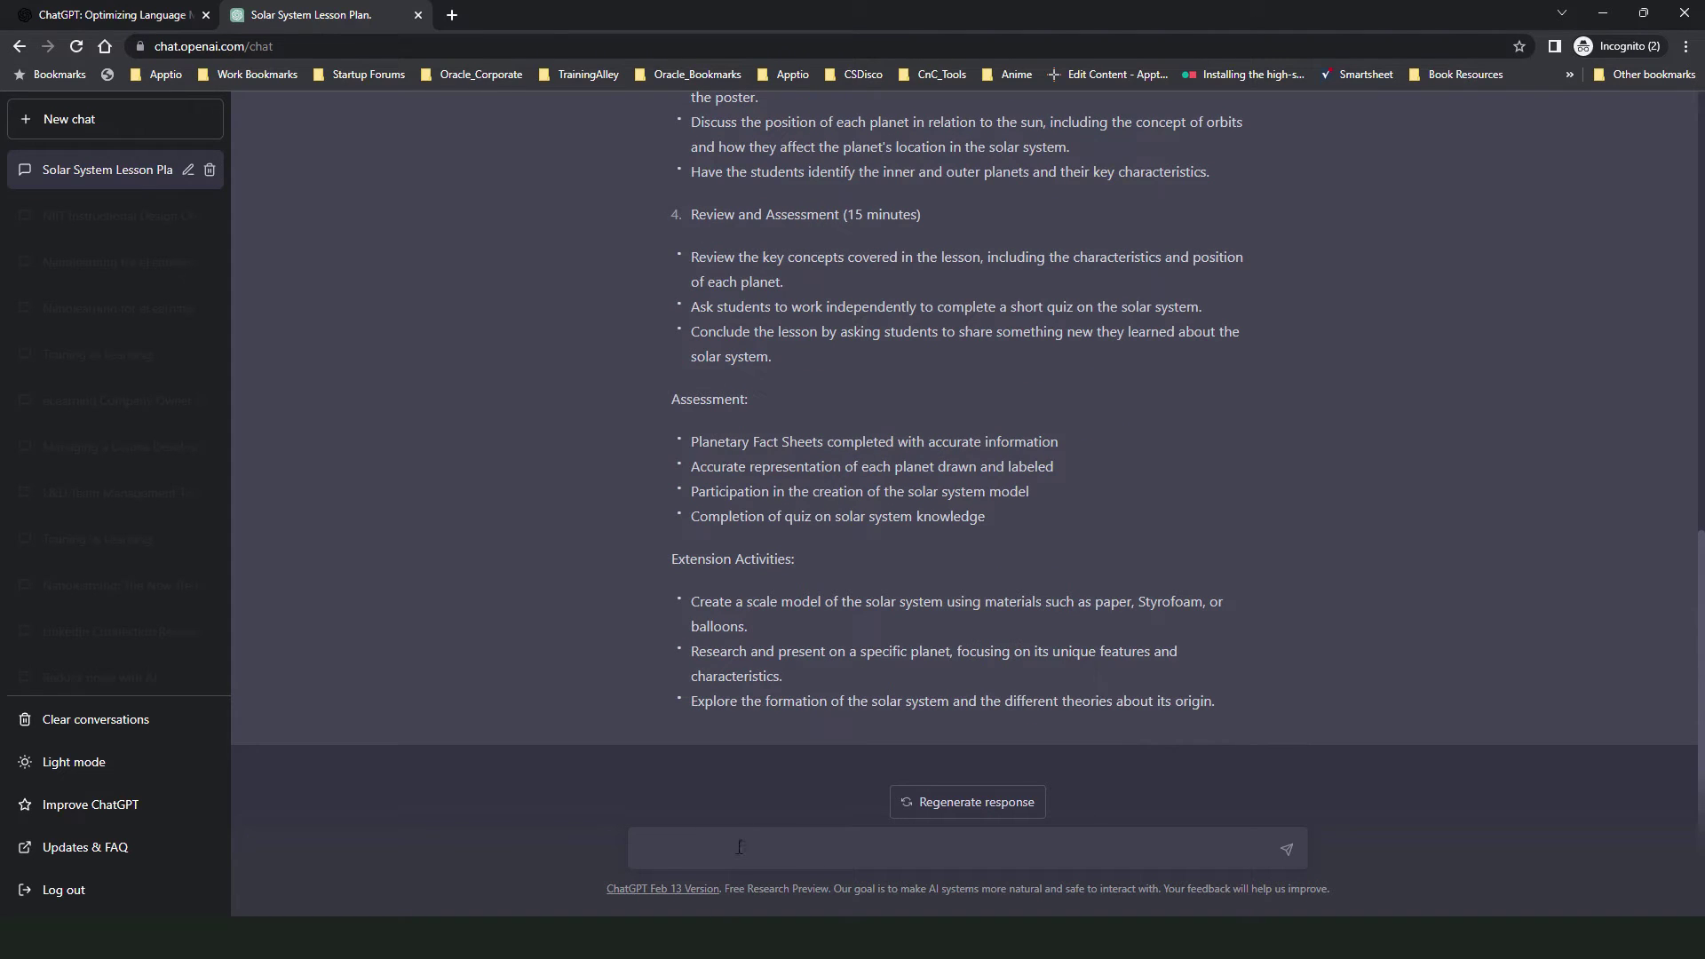
pyautogui.write('Create a lesson plan for a course to teach Solar System. This lesson plan is for the eight grade. Divide the lessons based on each object of the solar system. Starting off with Sun. Next, include activities at the end of each lesson that should ask students to find a unique picture of the objects discussed in the class and find a fact that was not discussed in the class.')
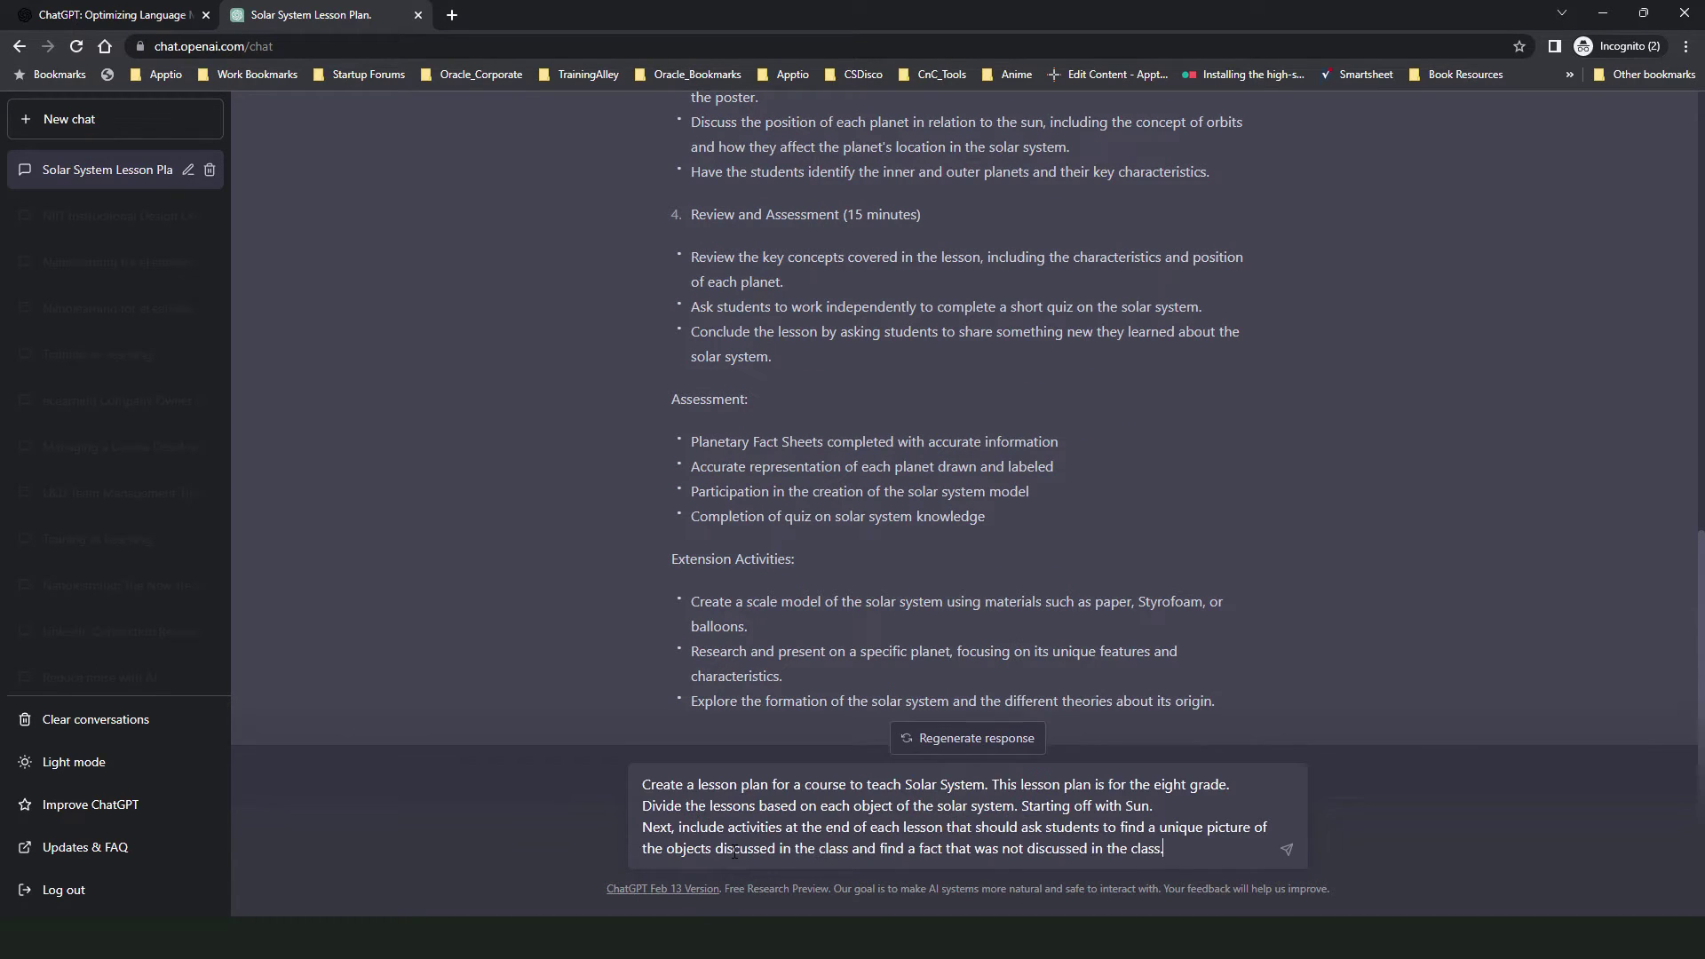
pyautogui.click(1286, 849)
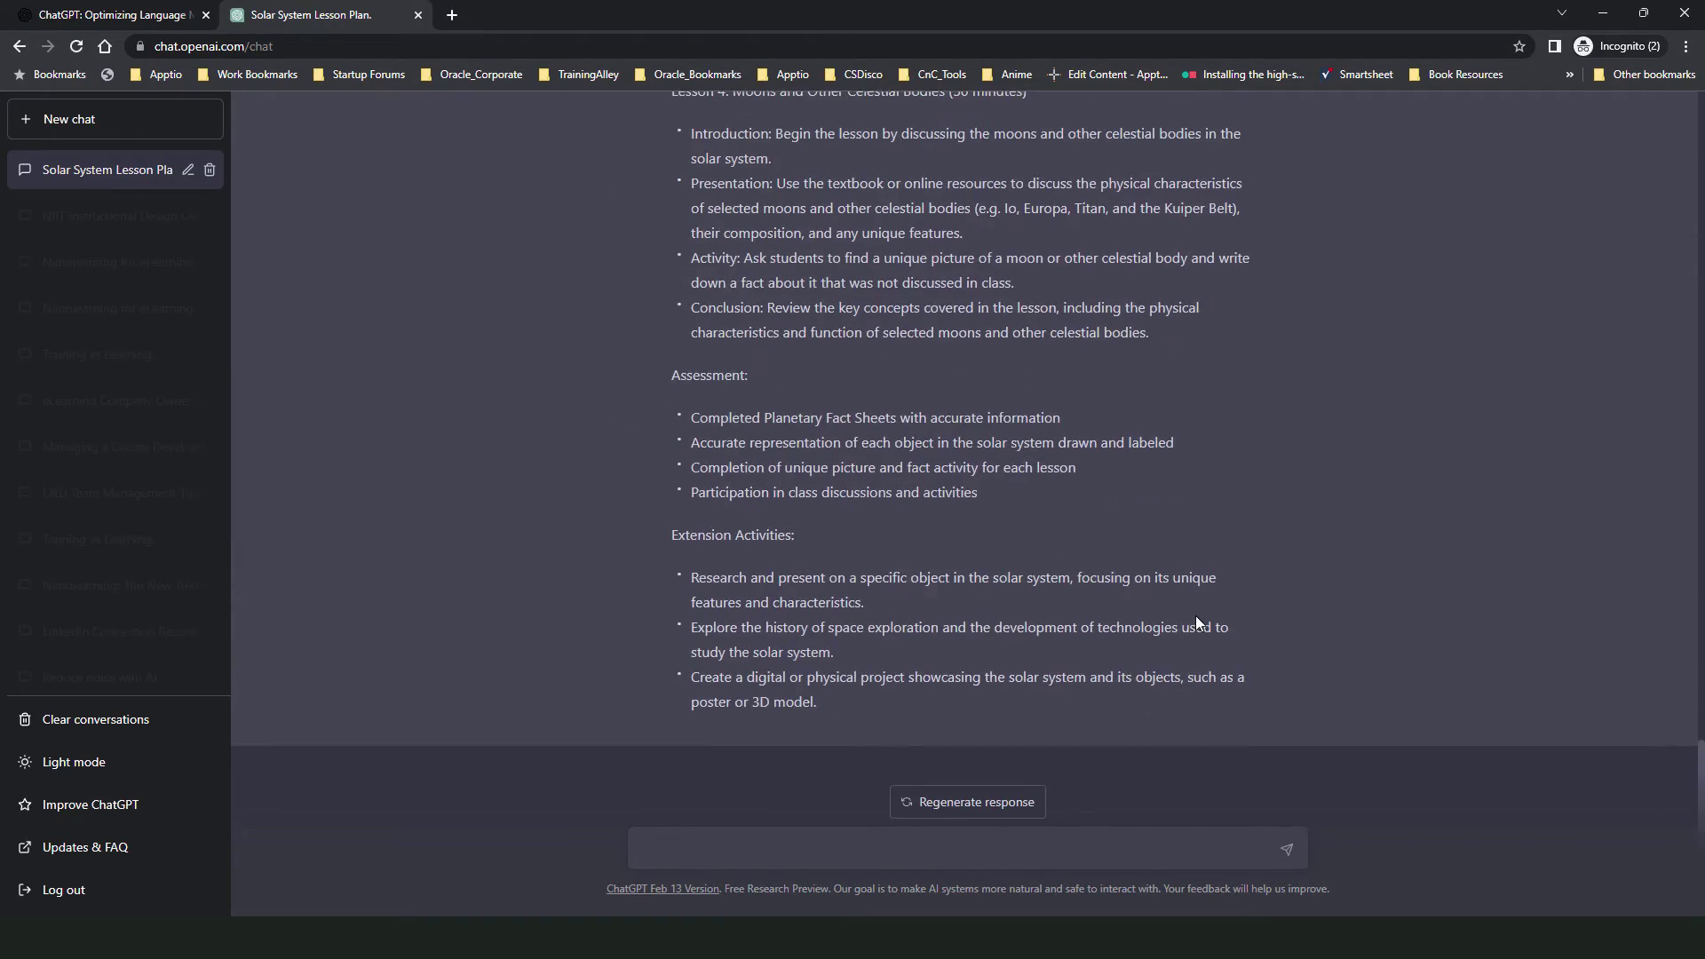
# Review the reply, highlighting the Lesson 1: The Sun heading, Lesson 3 Activity and Lesson 4 heading.
pyautogui.scroll(4, 1195, 615)
pyautogui.scroll(15, 1195, 615)
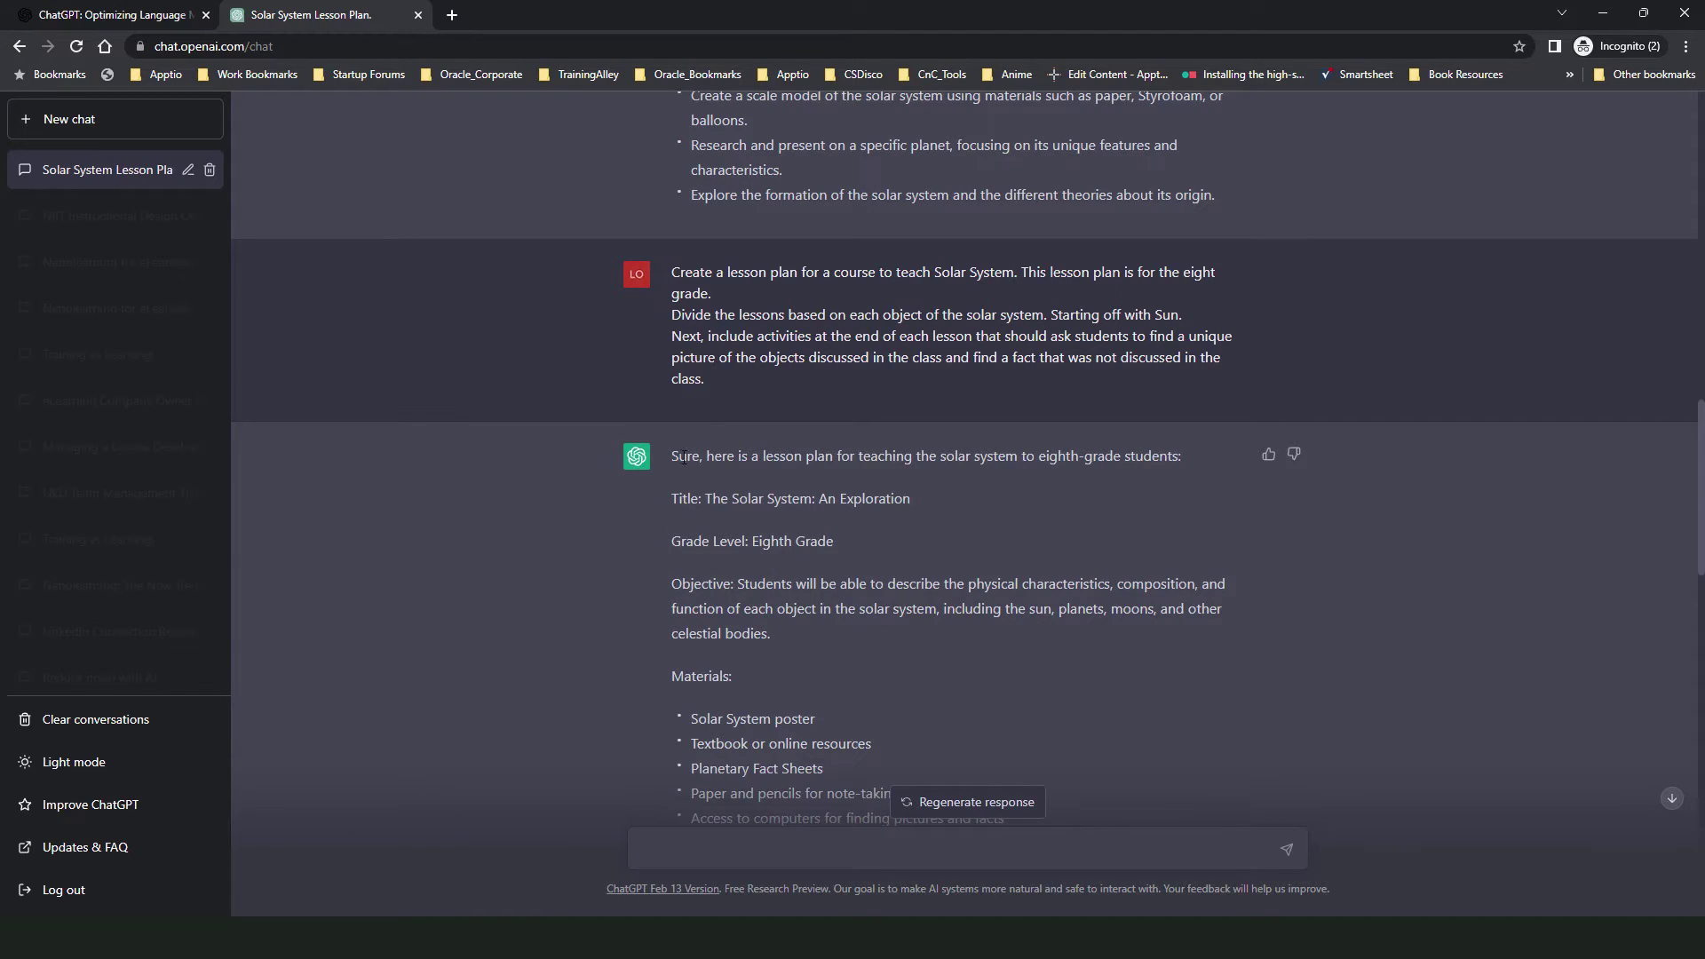
pyautogui.scroll(-4, 686, 551)
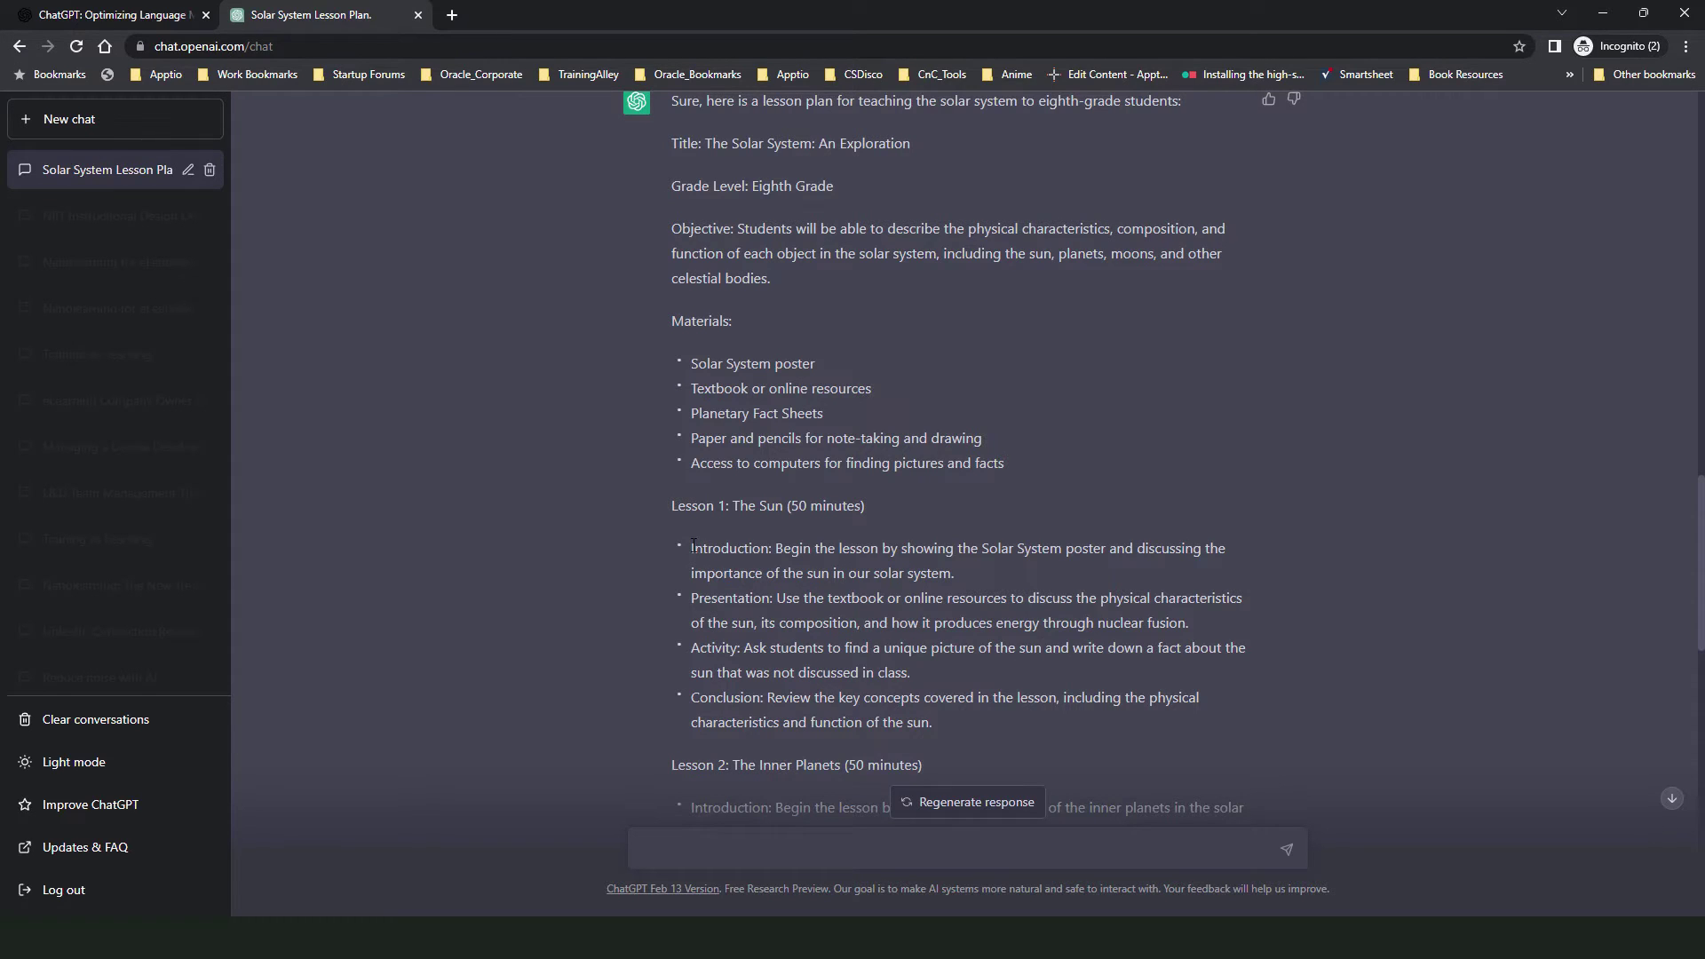
pyautogui.scroll(3, 1012, 221)
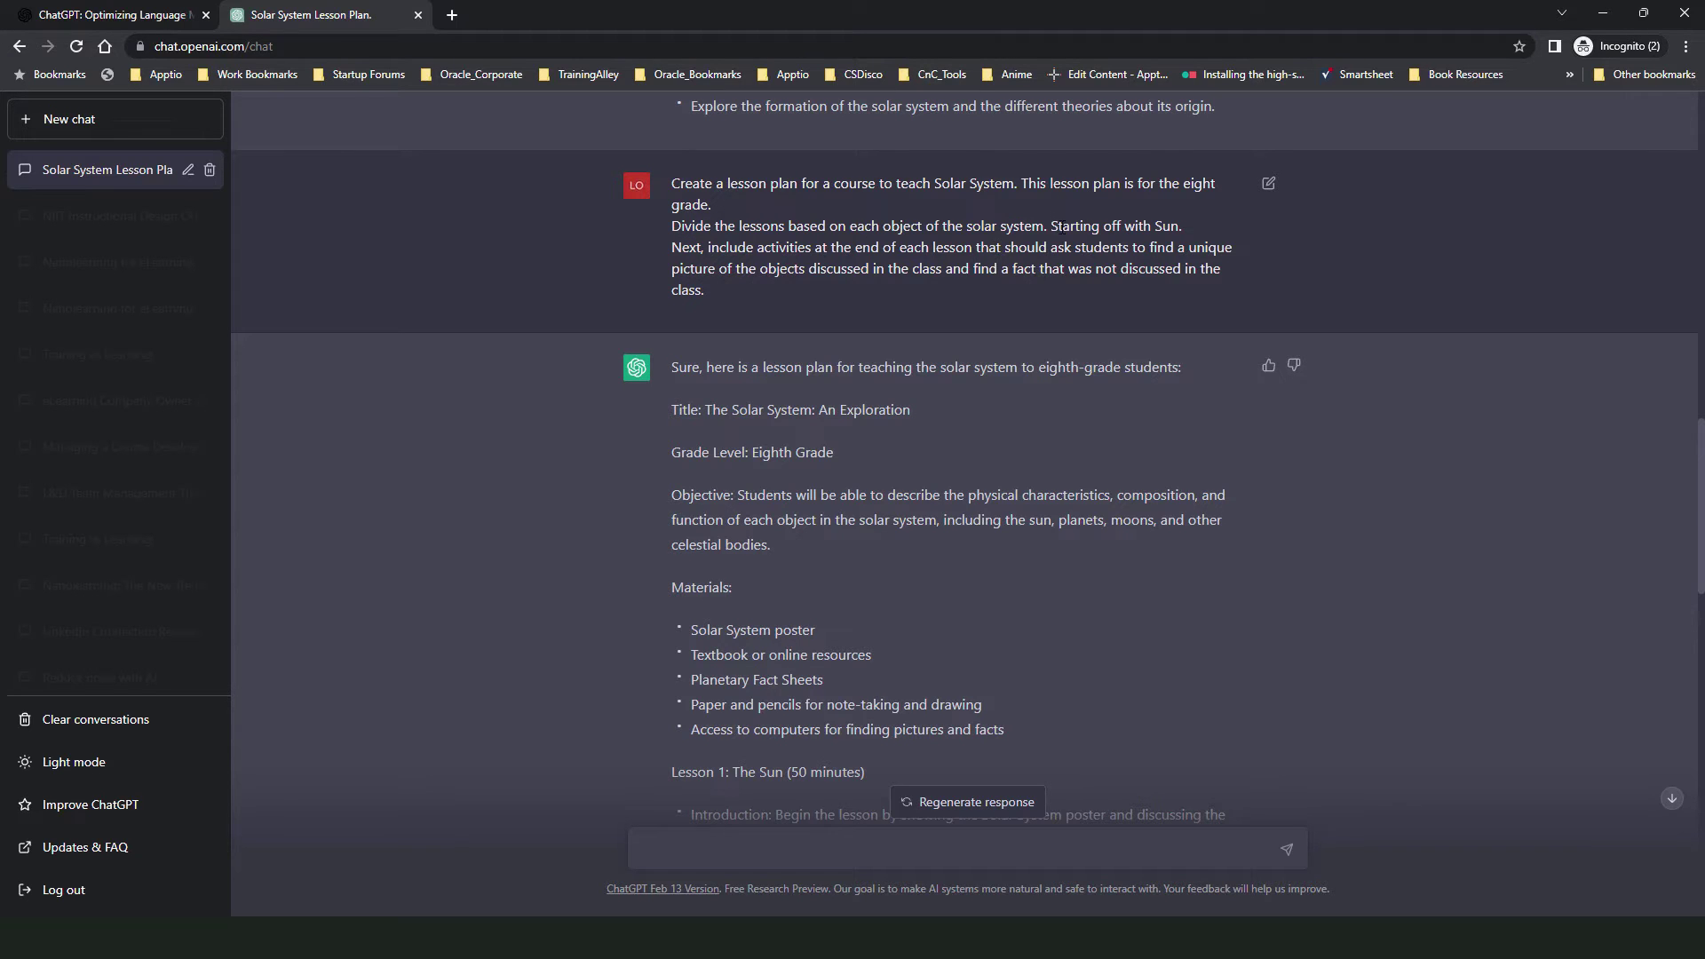
pyautogui.moveTo(1052, 227); pyautogui.dragTo(1184, 232)
pyautogui.scroll(-6, 838, 531)
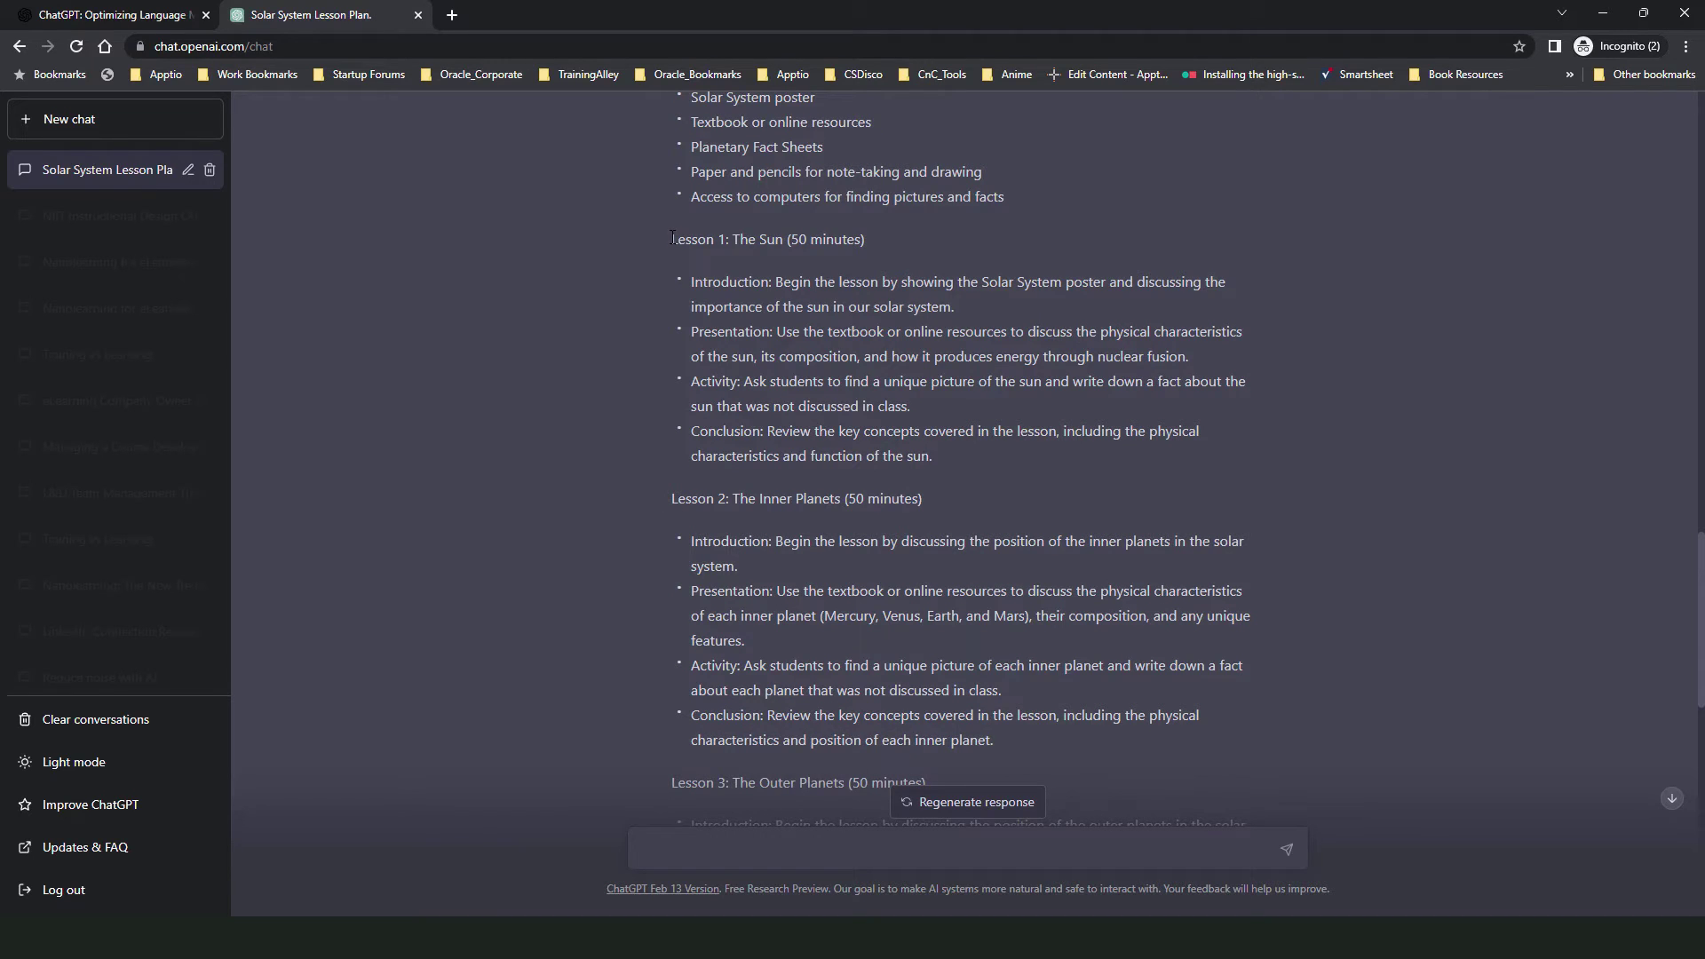
pyautogui.moveTo(672, 238); pyautogui.dragTo(879, 242)
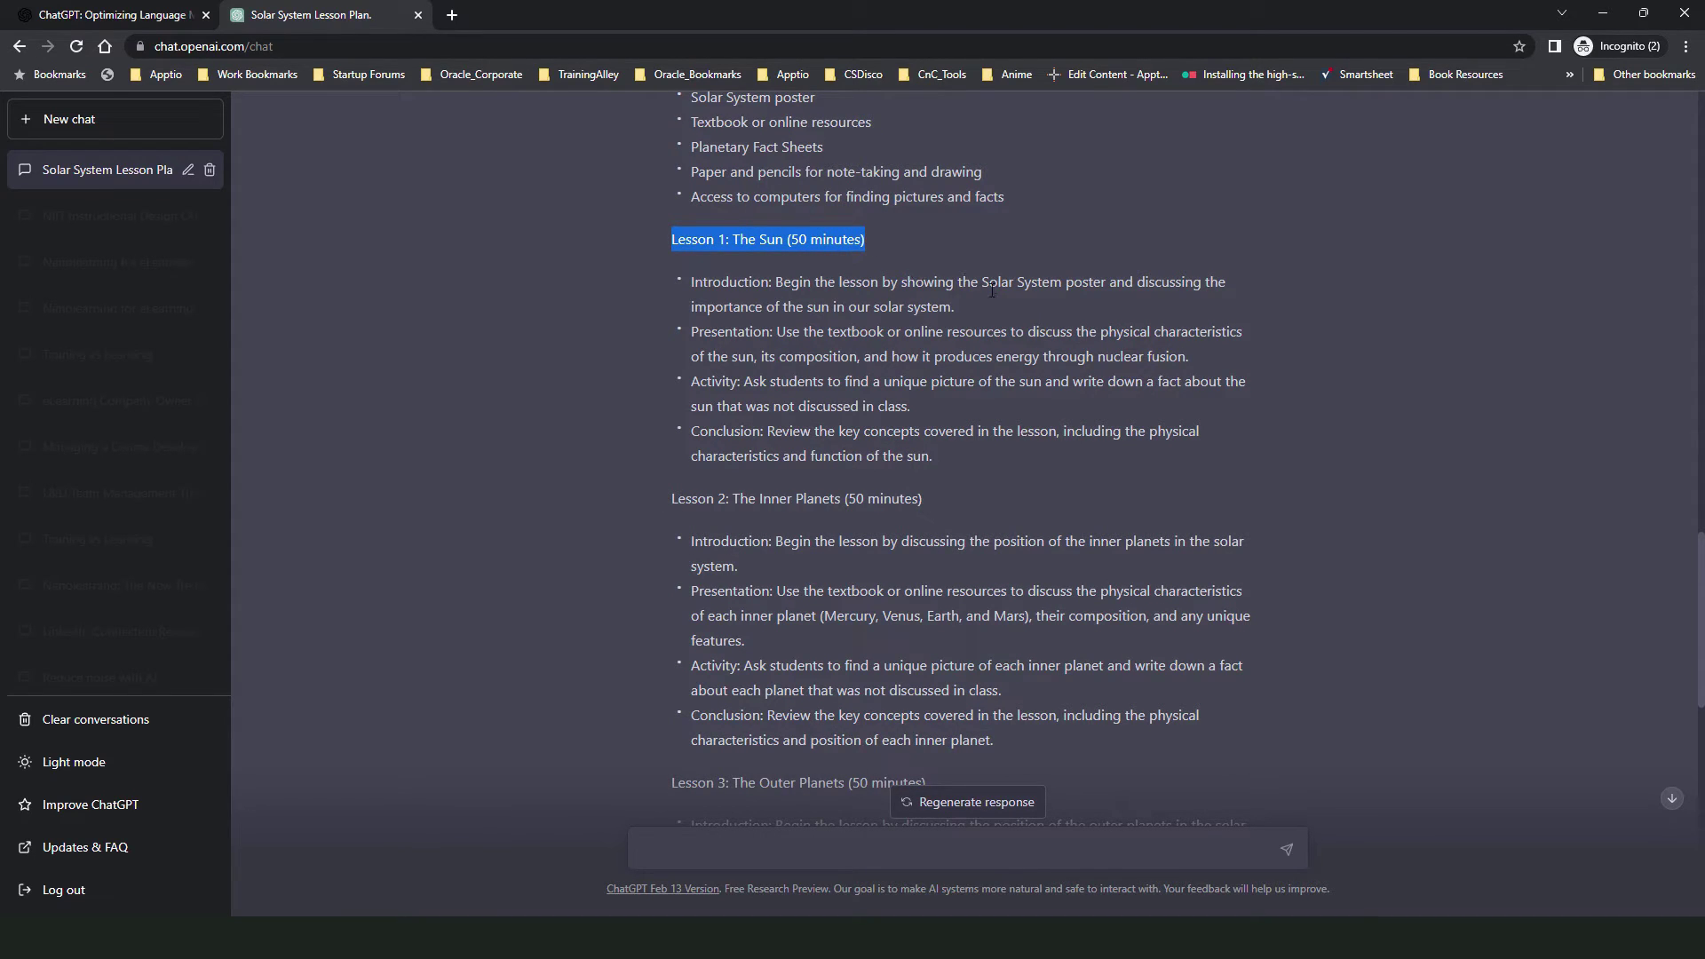
pyautogui.moveTo(672, 499); pyautogui.dragTo(923, 499)
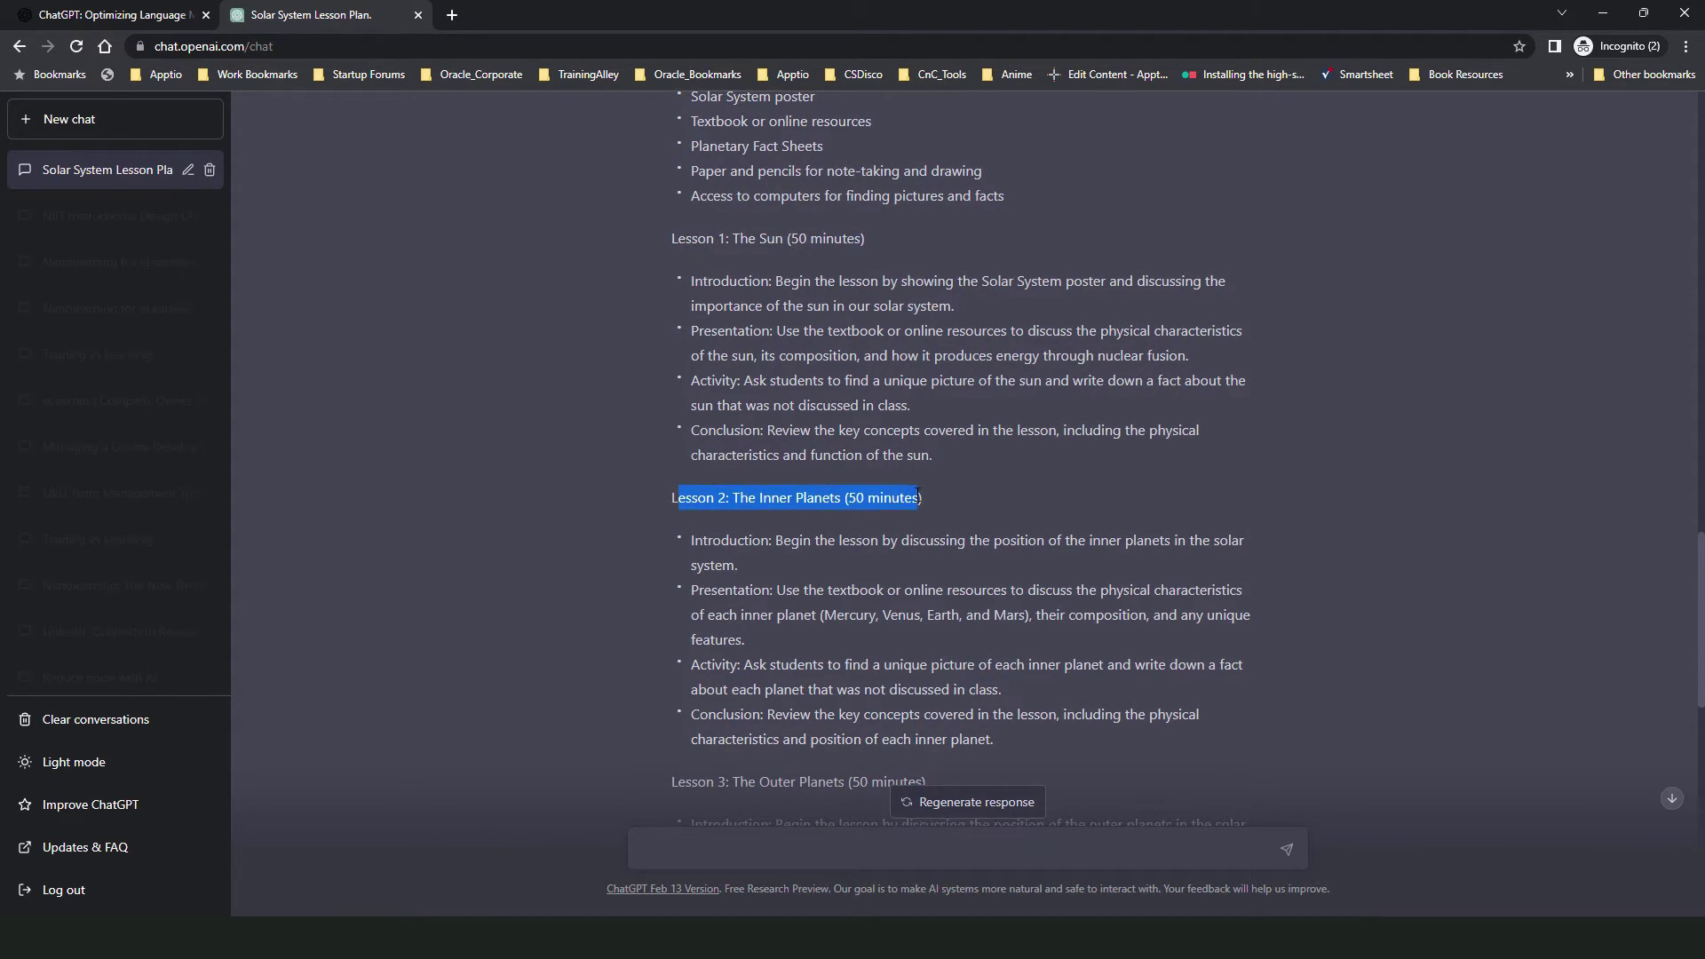
pyautogui.scroll(-3, 695, 541)
pyautogui.moveTo(672, 516); pyautogui.dragTo(930, 516)
pyautogui.scroll(-3, 929, 516)
pyautogui.tripleClick(757, 534)
pyautogui.scroll(-1, 1132, 540)
pyautogui.scroll(2, 1028, 516)
pyautogui.tripleClick(818, 508)
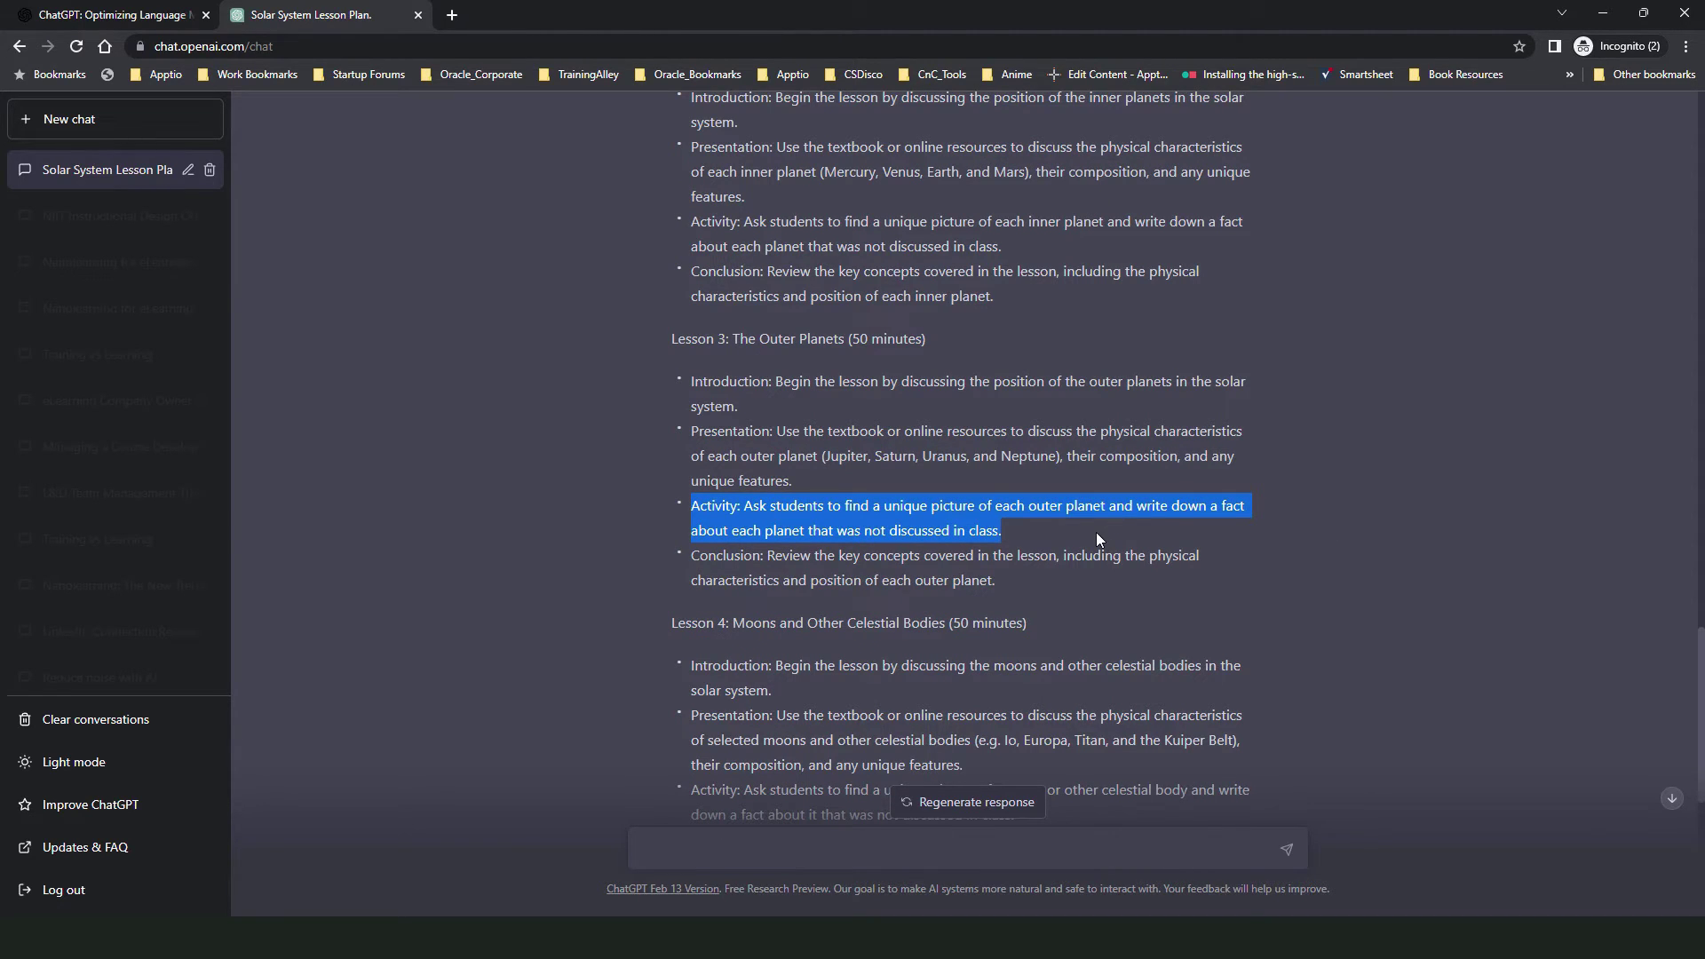
pyautogui.scroll(10, 1097, 538)
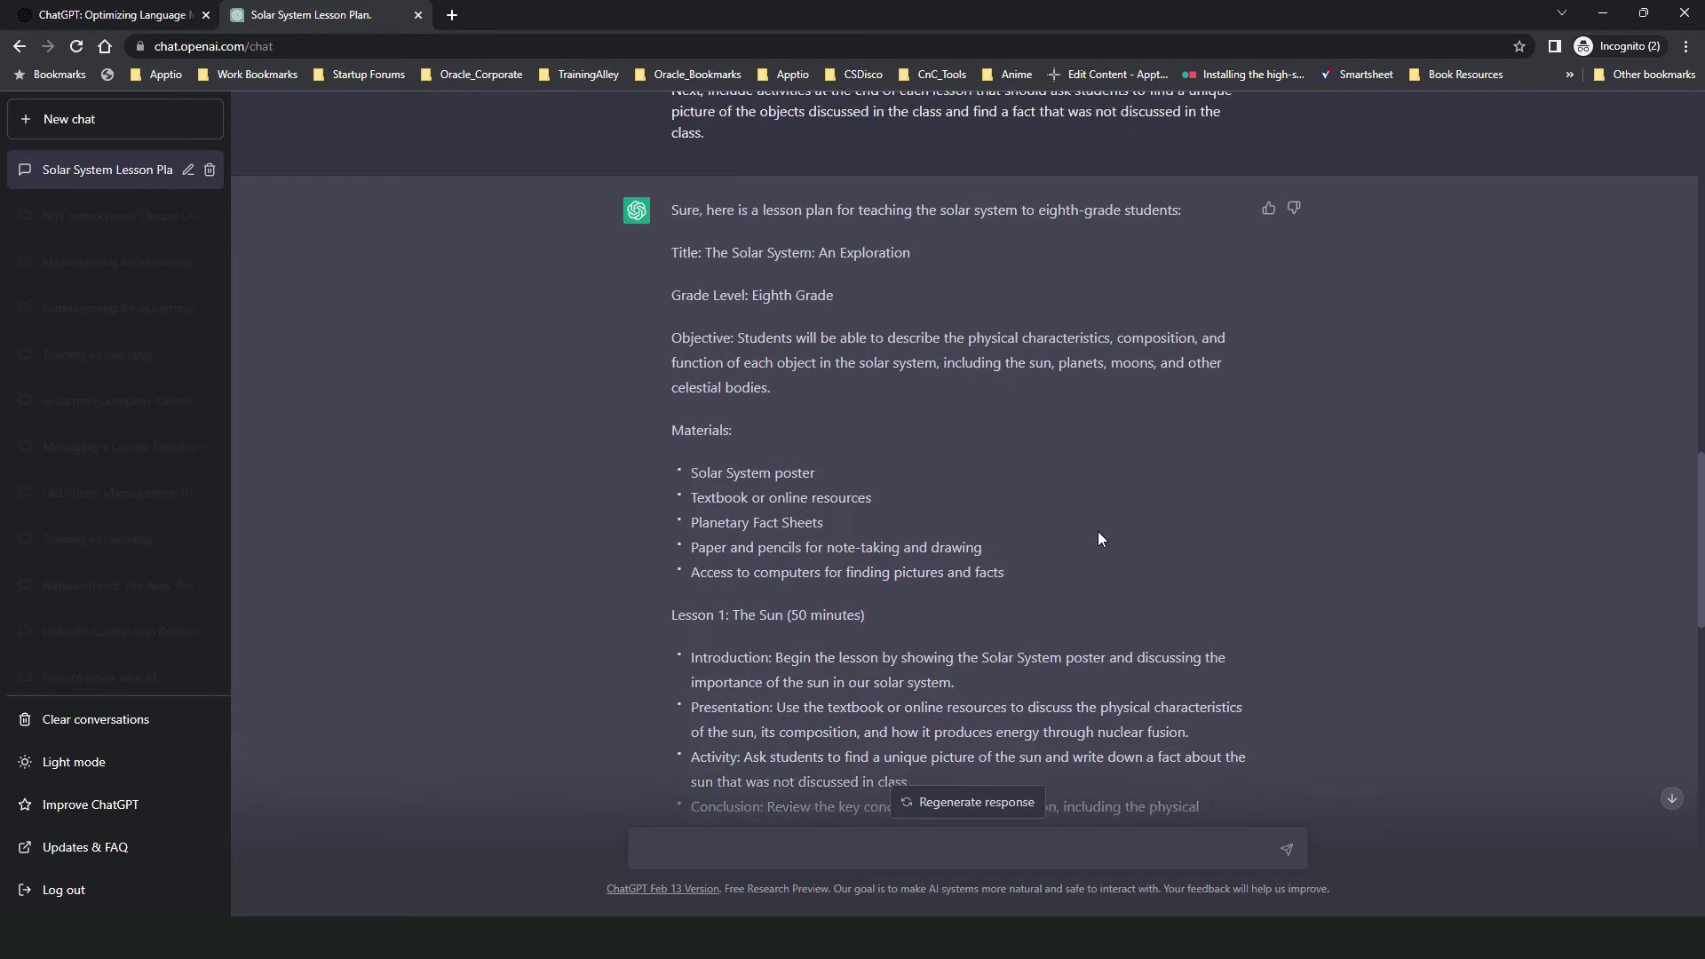
pyautogui.scroll(3, 1092, 371)
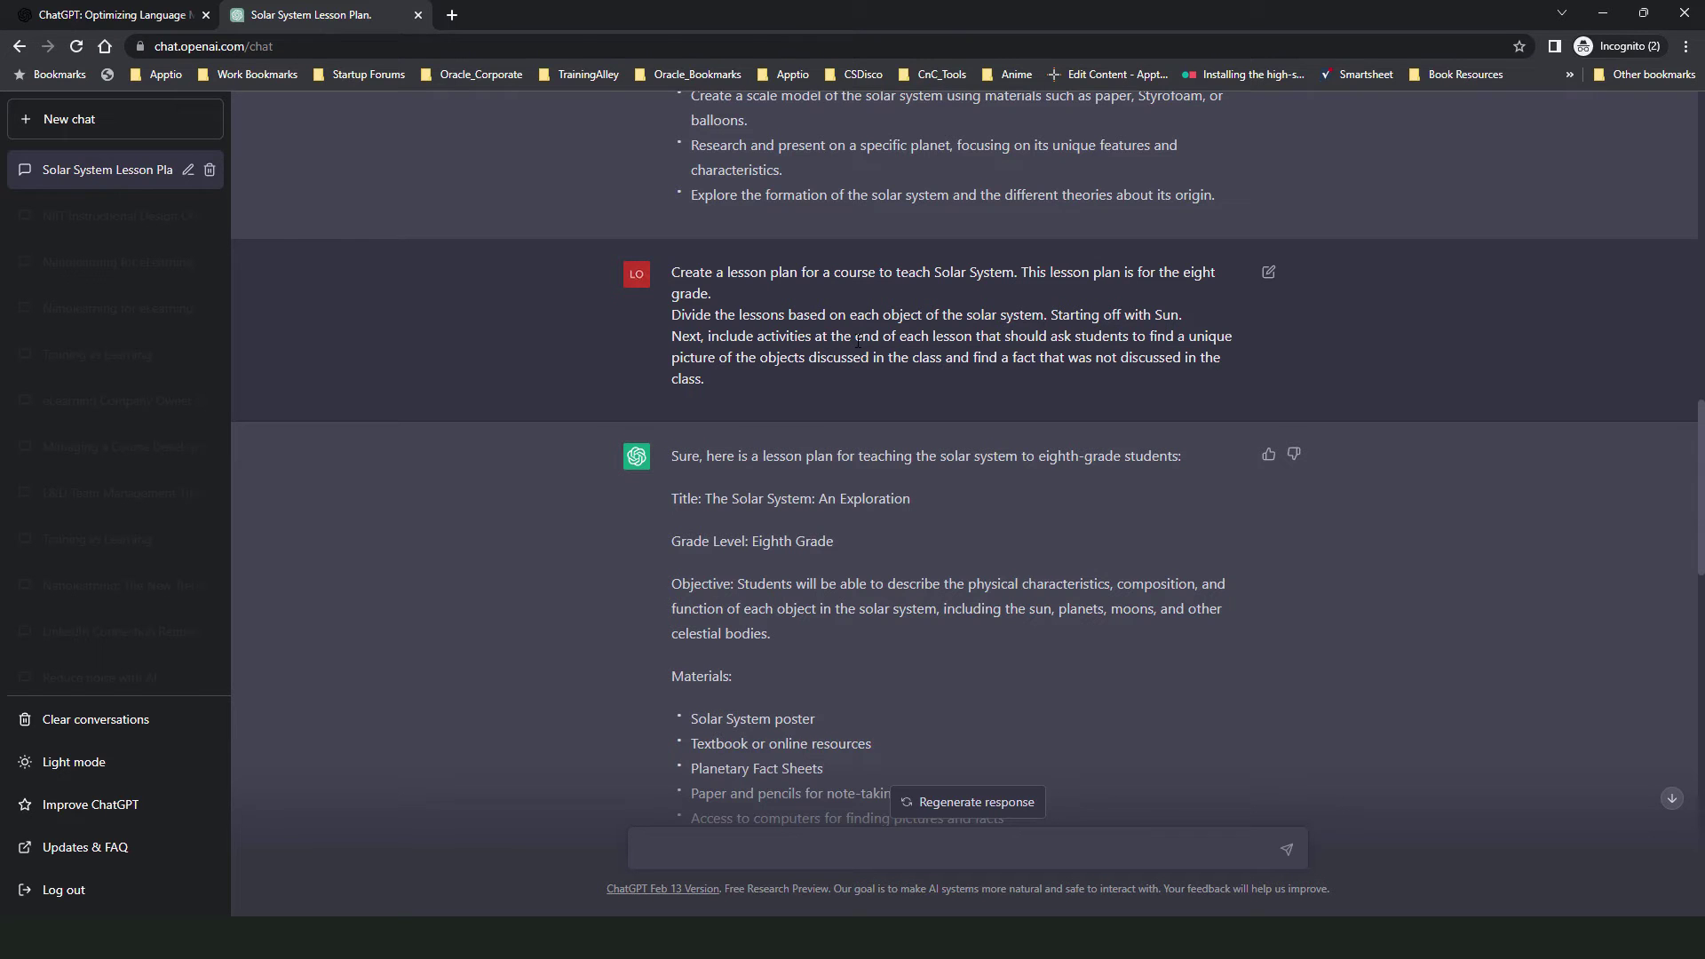
# Recall the previous prompt and change it to describe 'an elearning video course'.
pyautogui.scroll(1, 860, 338)
pyautogui.write('Create a lesson plan for a course to teach Solar System. This lesson plan is for the eight grade. Divide the lessons based on each object of the solar system. Starting off with Sun. Next, include activities at the end of each lesson that should ask students to find a unique picture of the objects discussed in the class and find a fact that was not discussed in the class.')
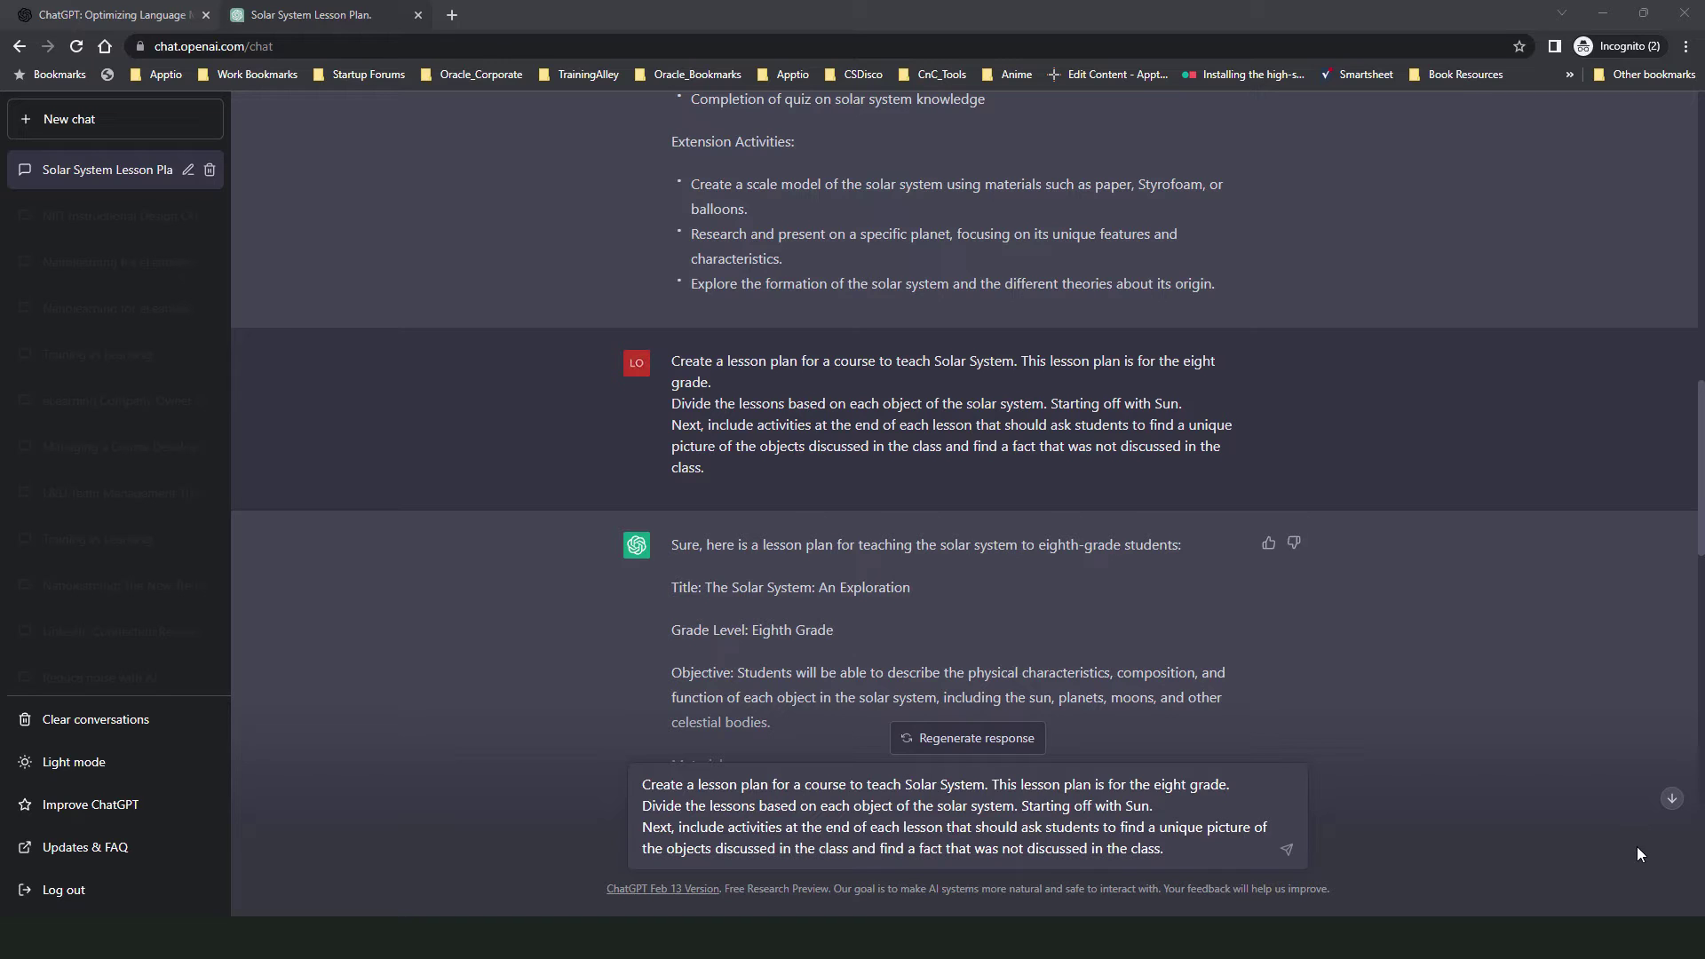
pyautogui.click(797, 785)
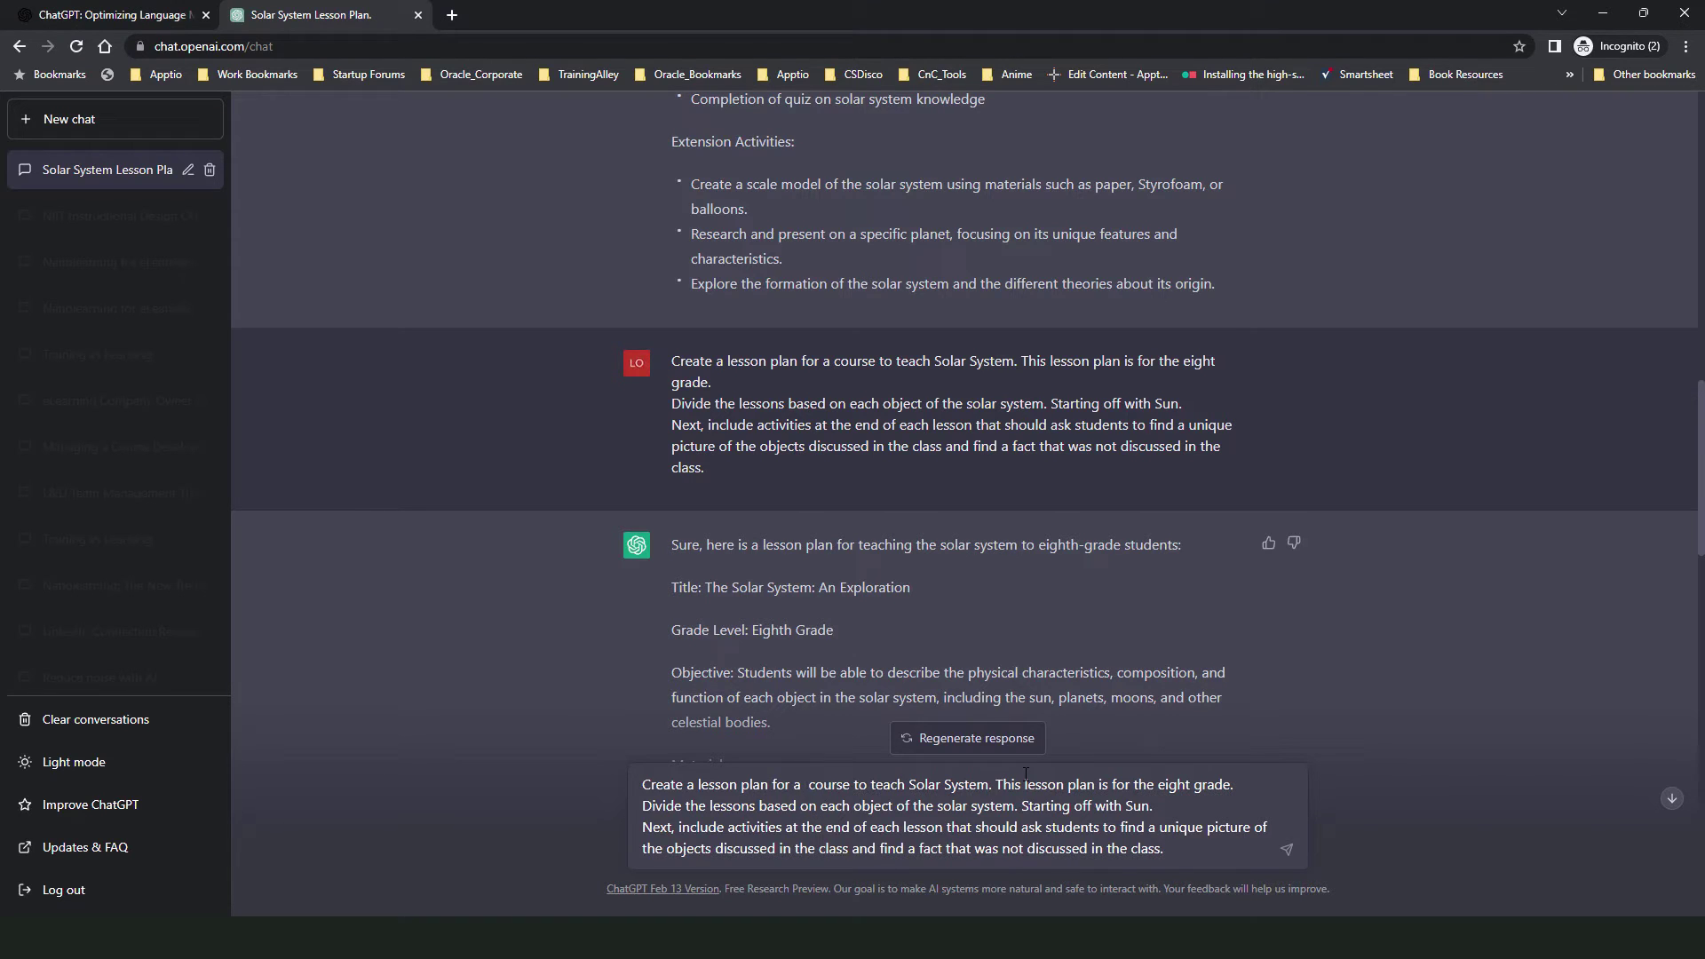
pyautogui.press('BackSpace')
pyautogui.write('n el')
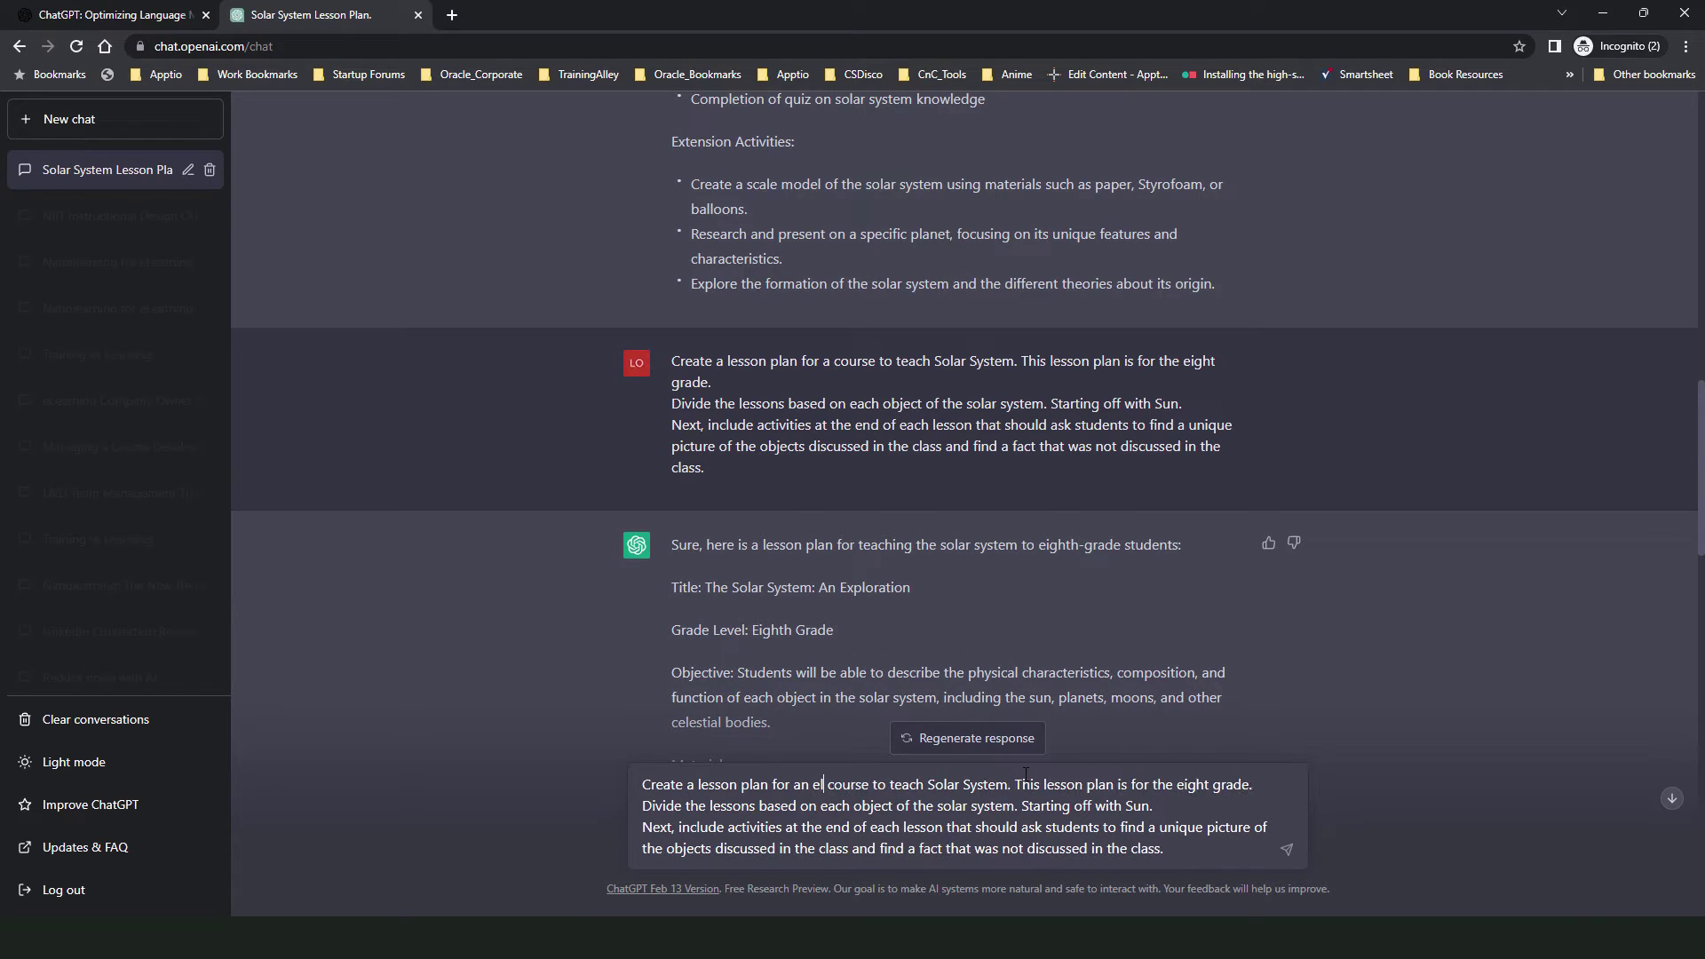
pyautogui.write('earning video c')
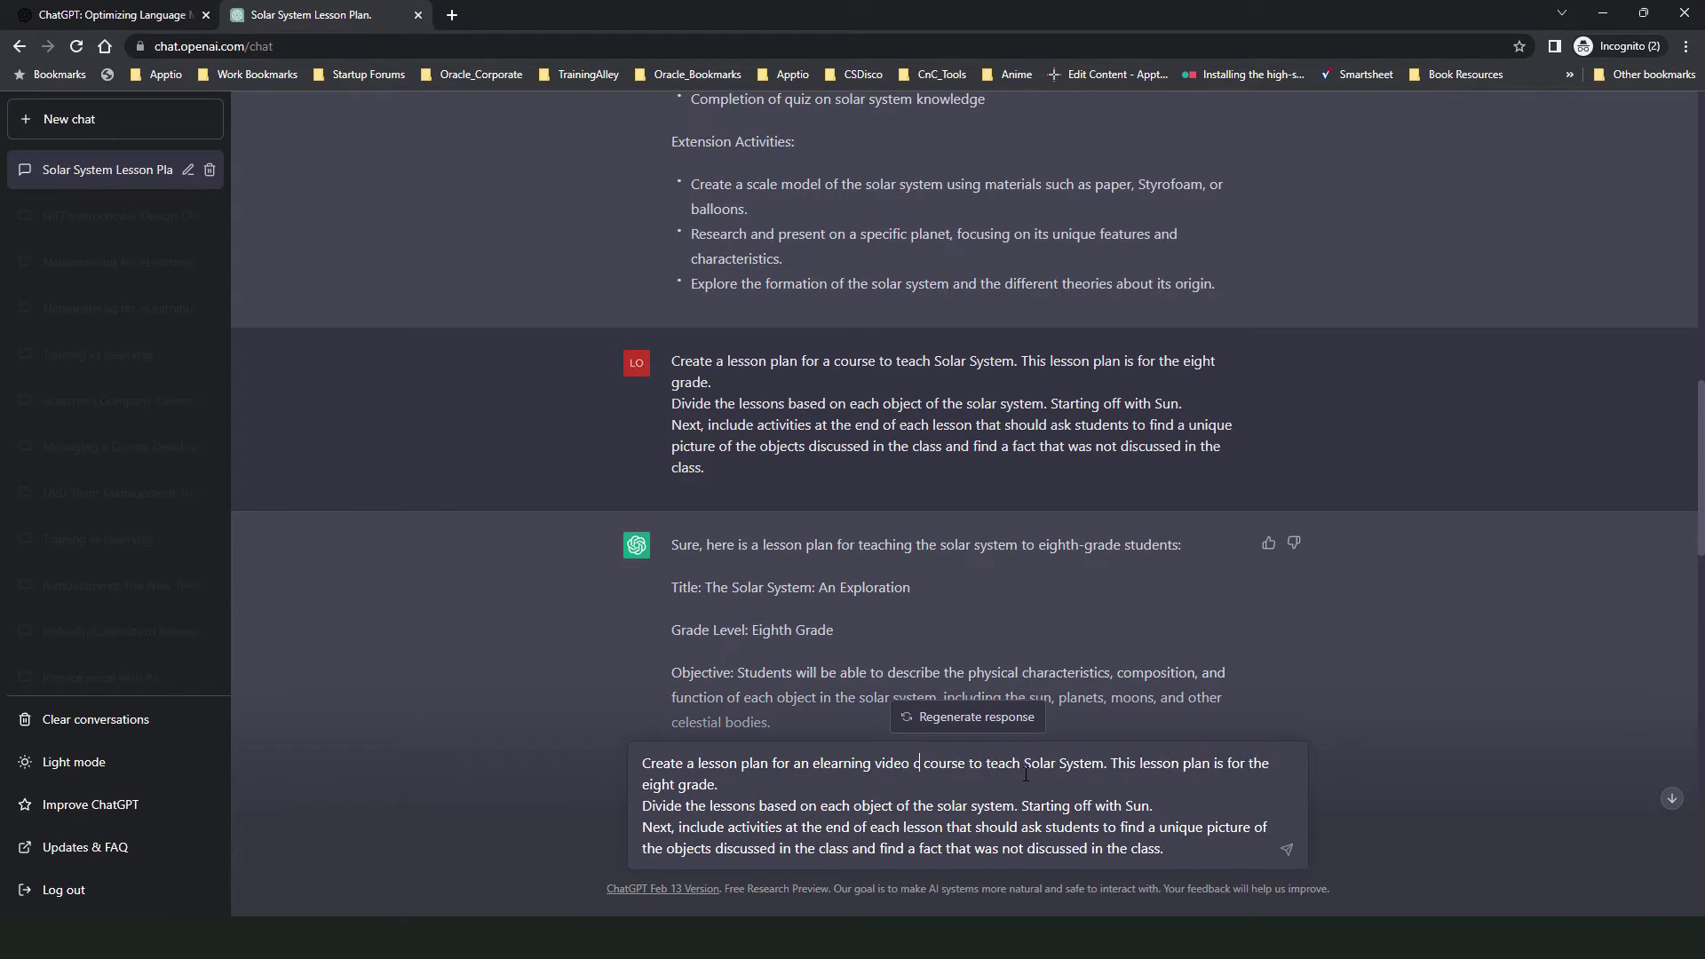
pyautogui.press('BackSpace')
pyautogui.press('BackSpace')
# Replace 'eight grade' with 'adult learners who are above 21 years of age', delete the activities paragraph, and send.
pyautogui.moveTo(642, 784); pyautogui.dragTo(713, 785)
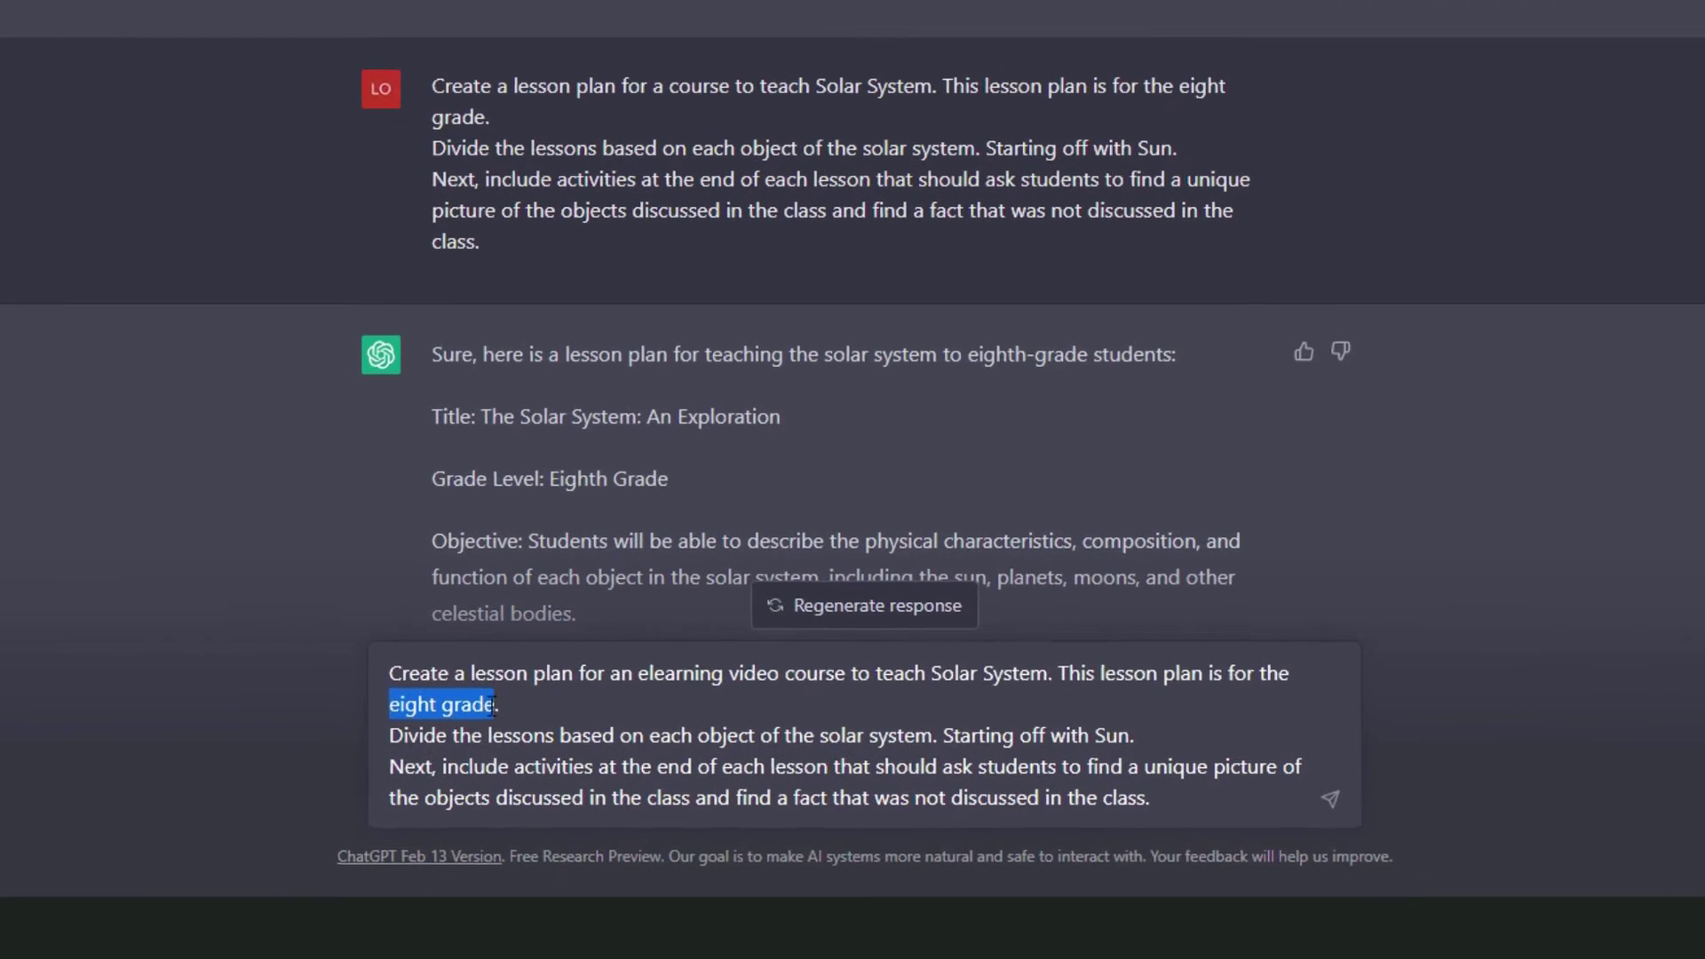
pyautogui.write('adult learners')
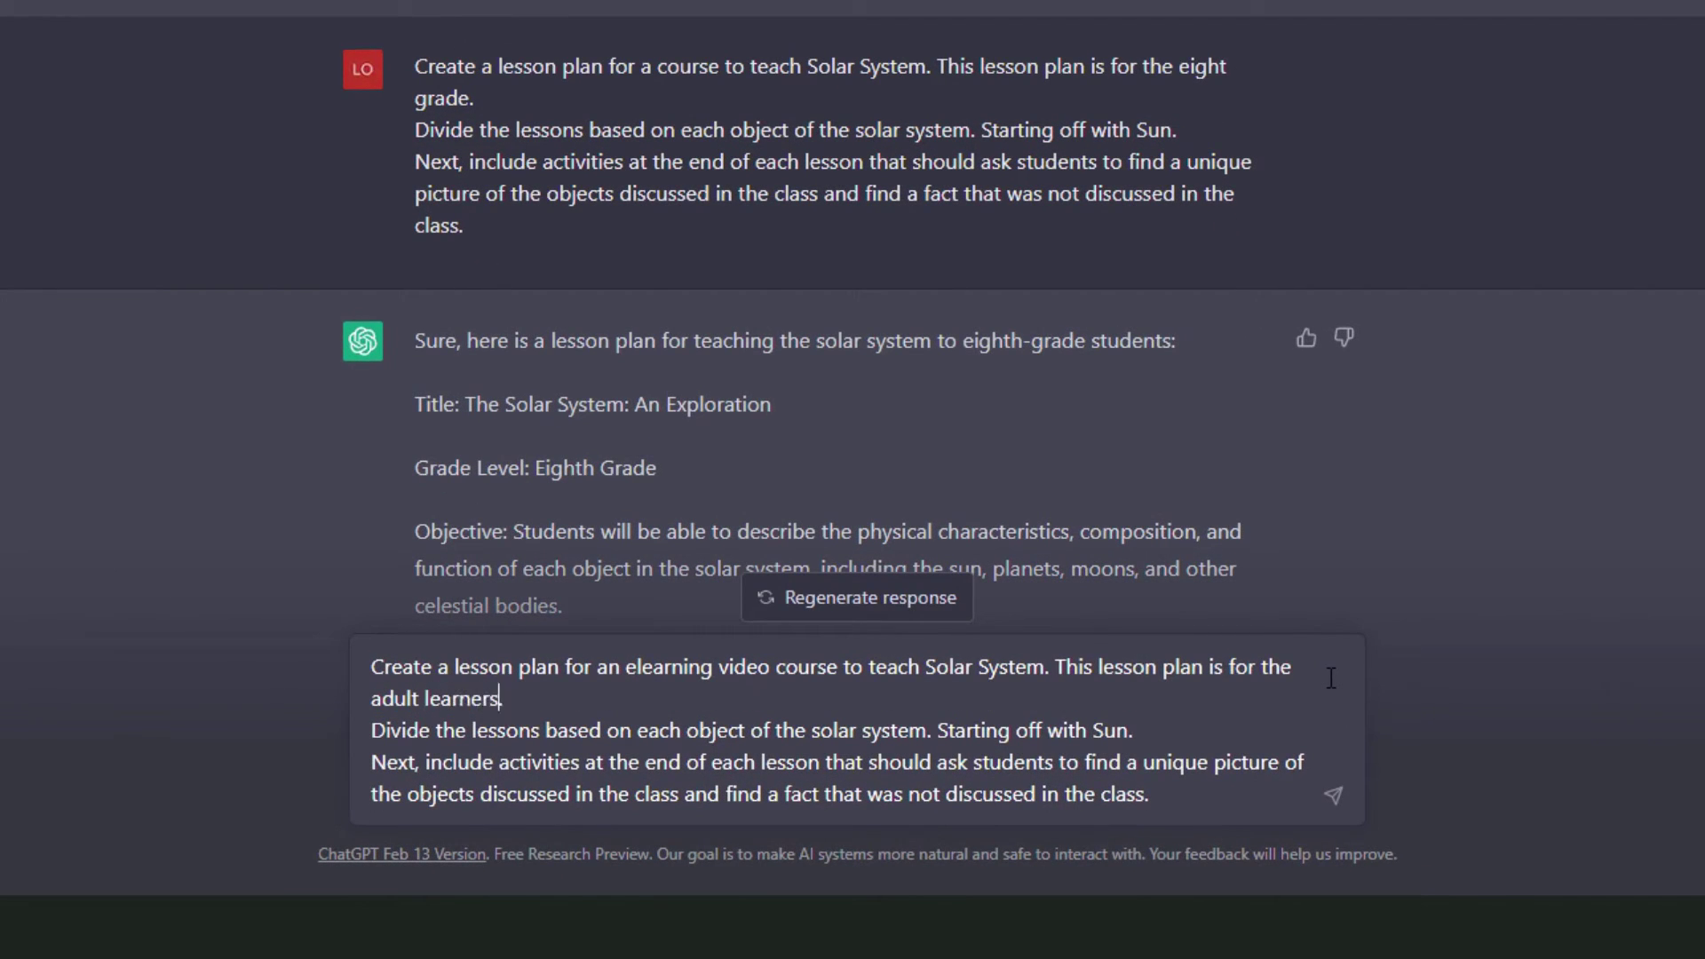
pyautogui.write(' who are above 21 years')
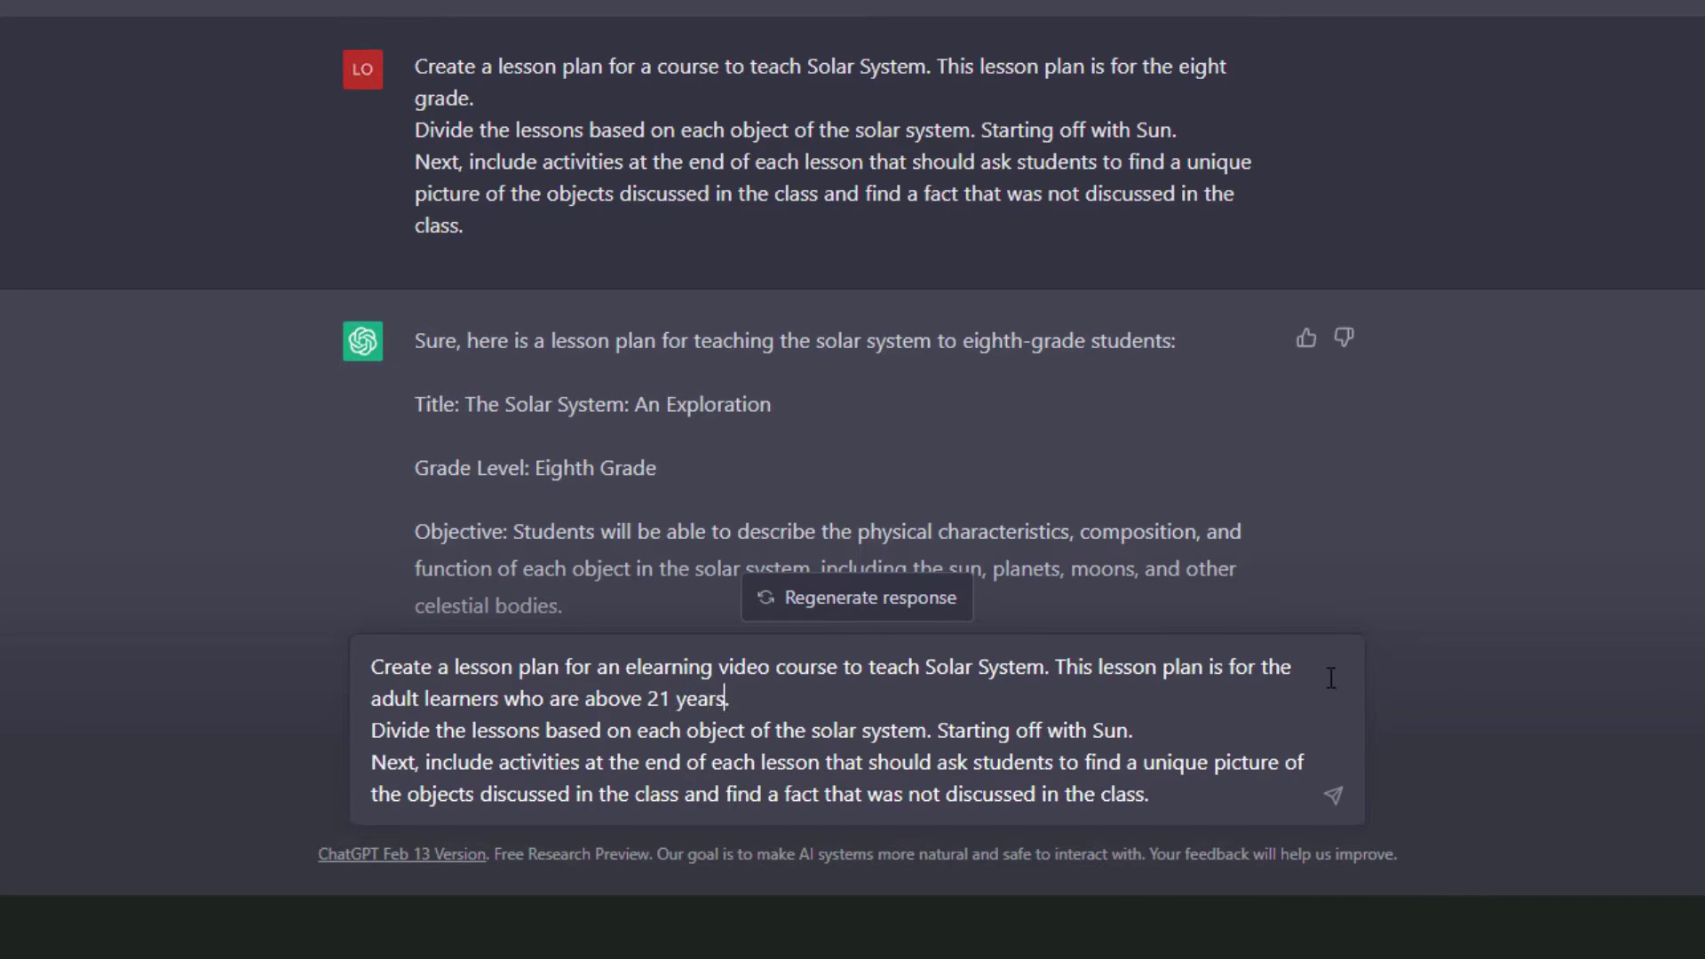
pyautogui.write(' of age')
pyautogui.tripleClick(1261, 790)
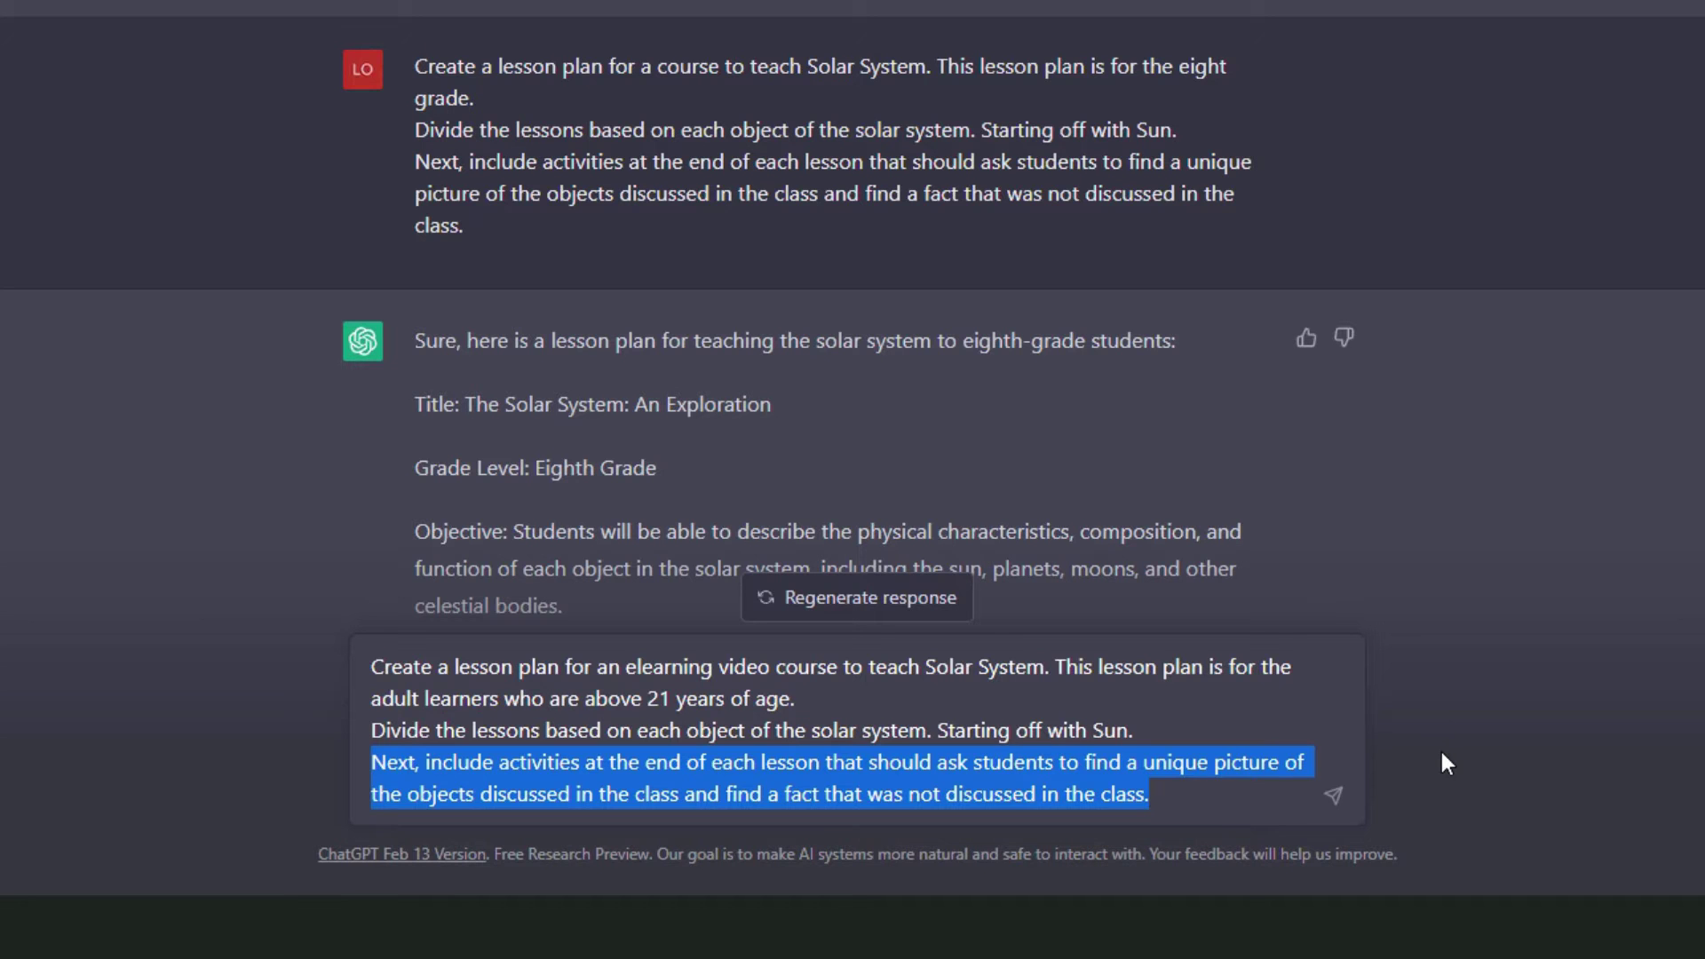
pyautogui.press('BackSpace')
pyautogui.press('BackSpace')
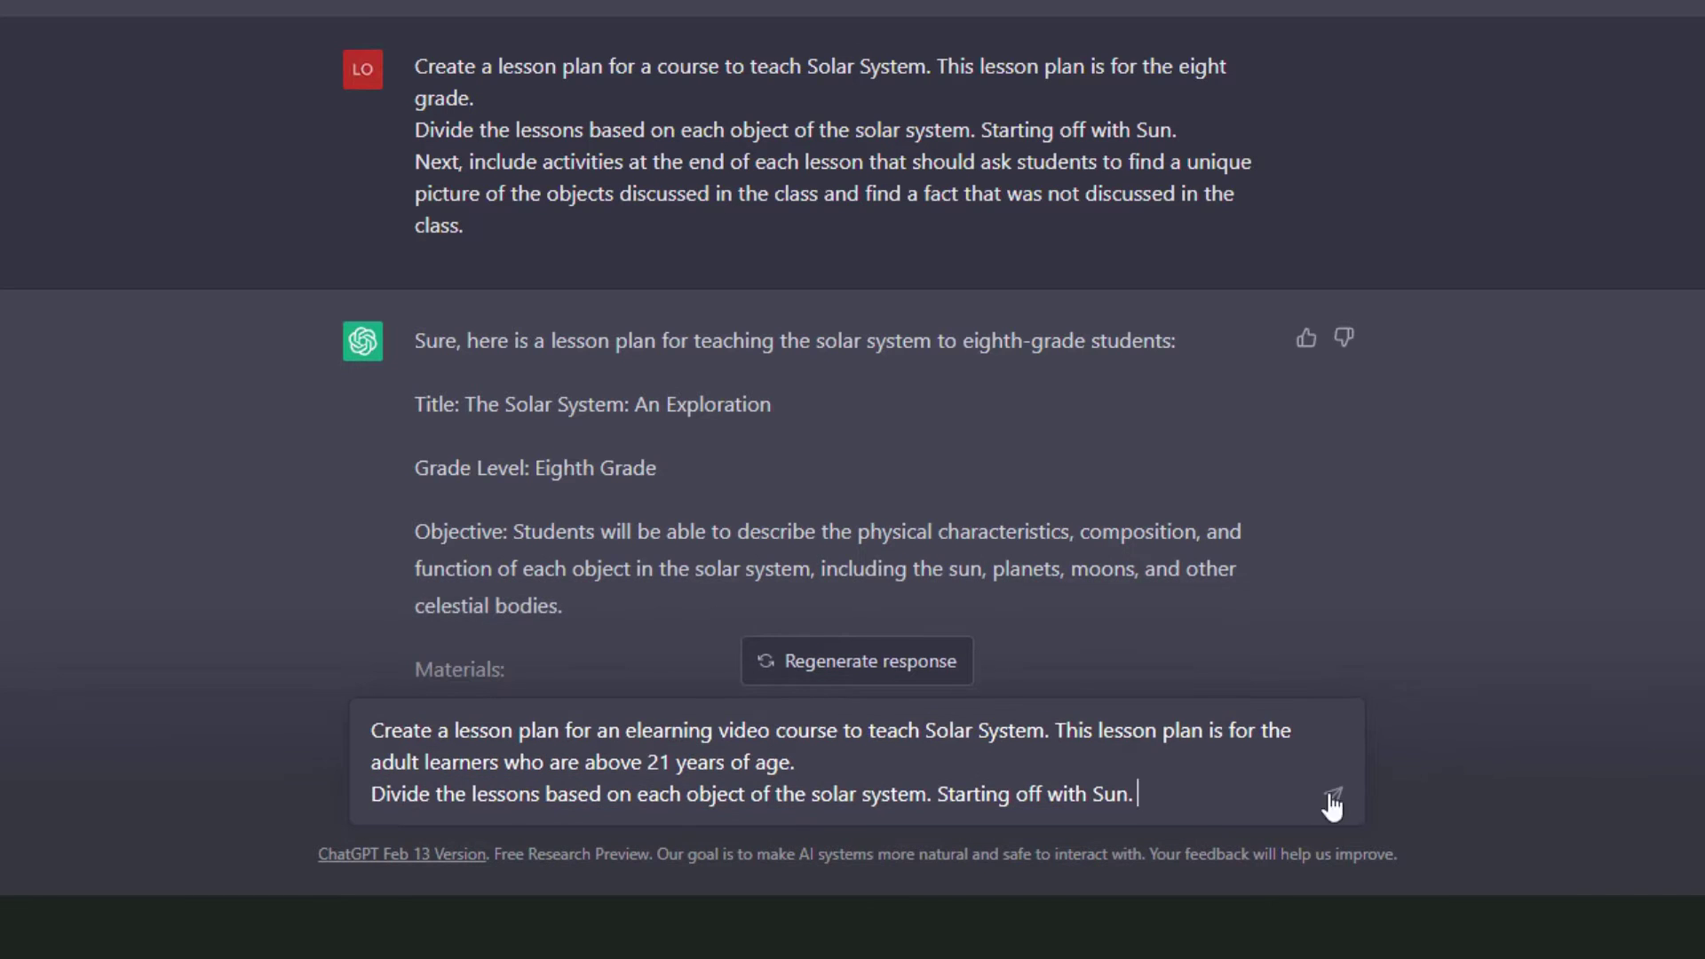
pyautogui.click(1334, 794)
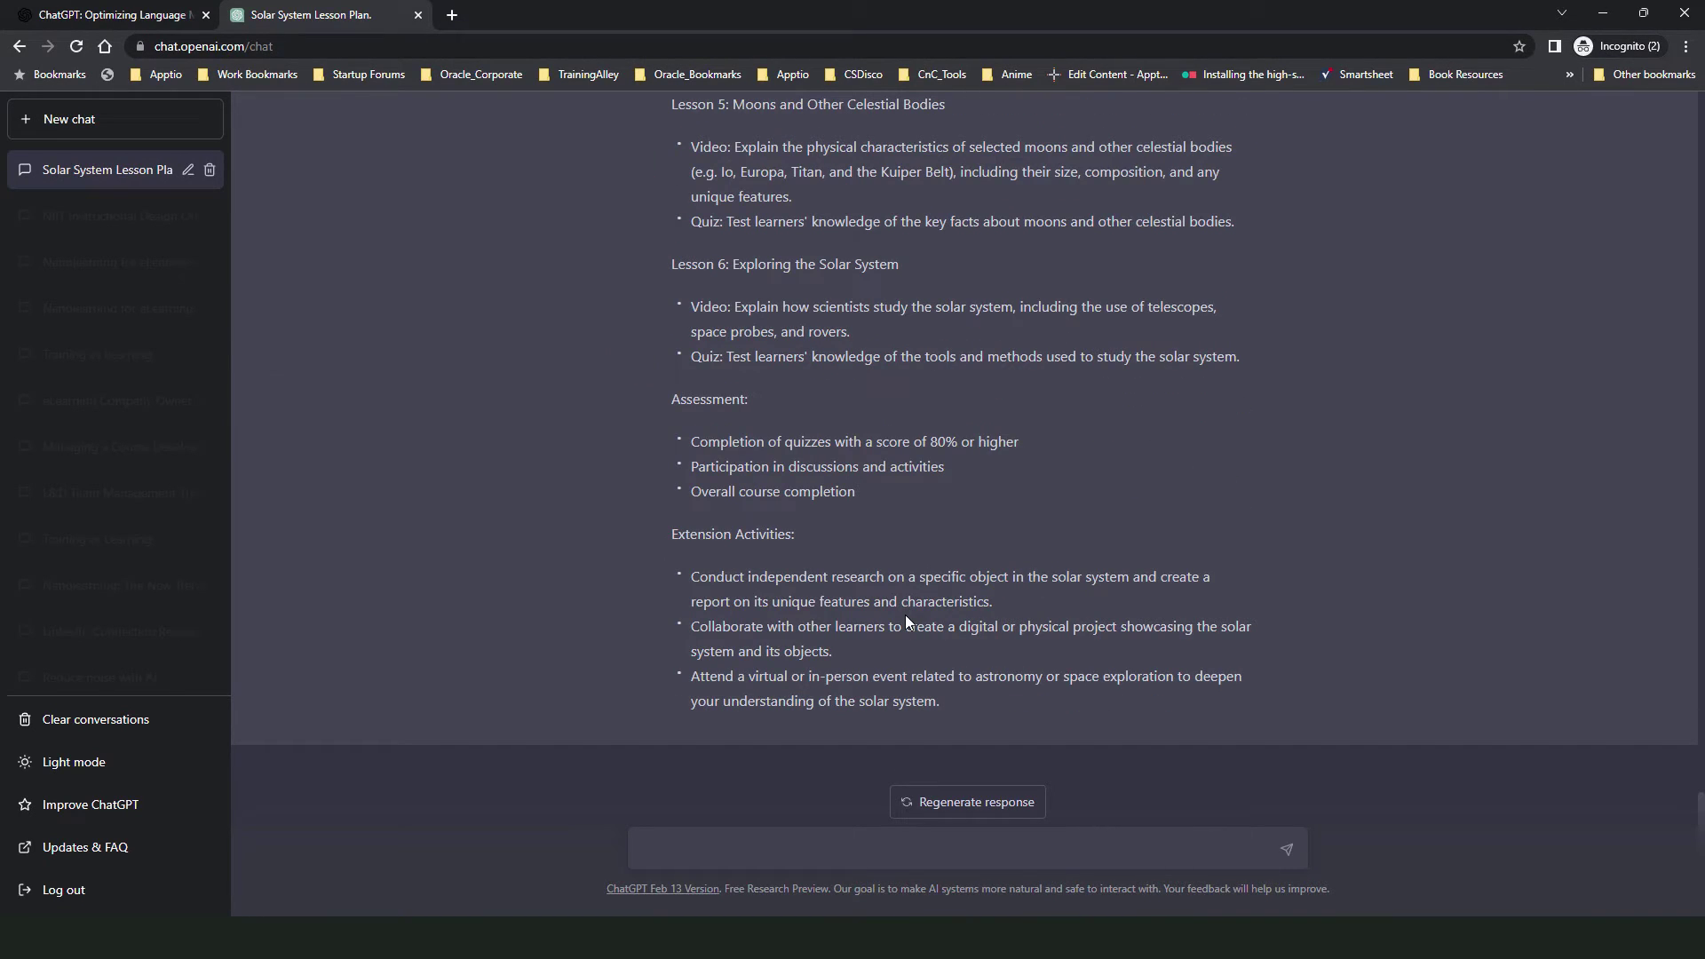
pyautogui.scroll(9, 904, 615)
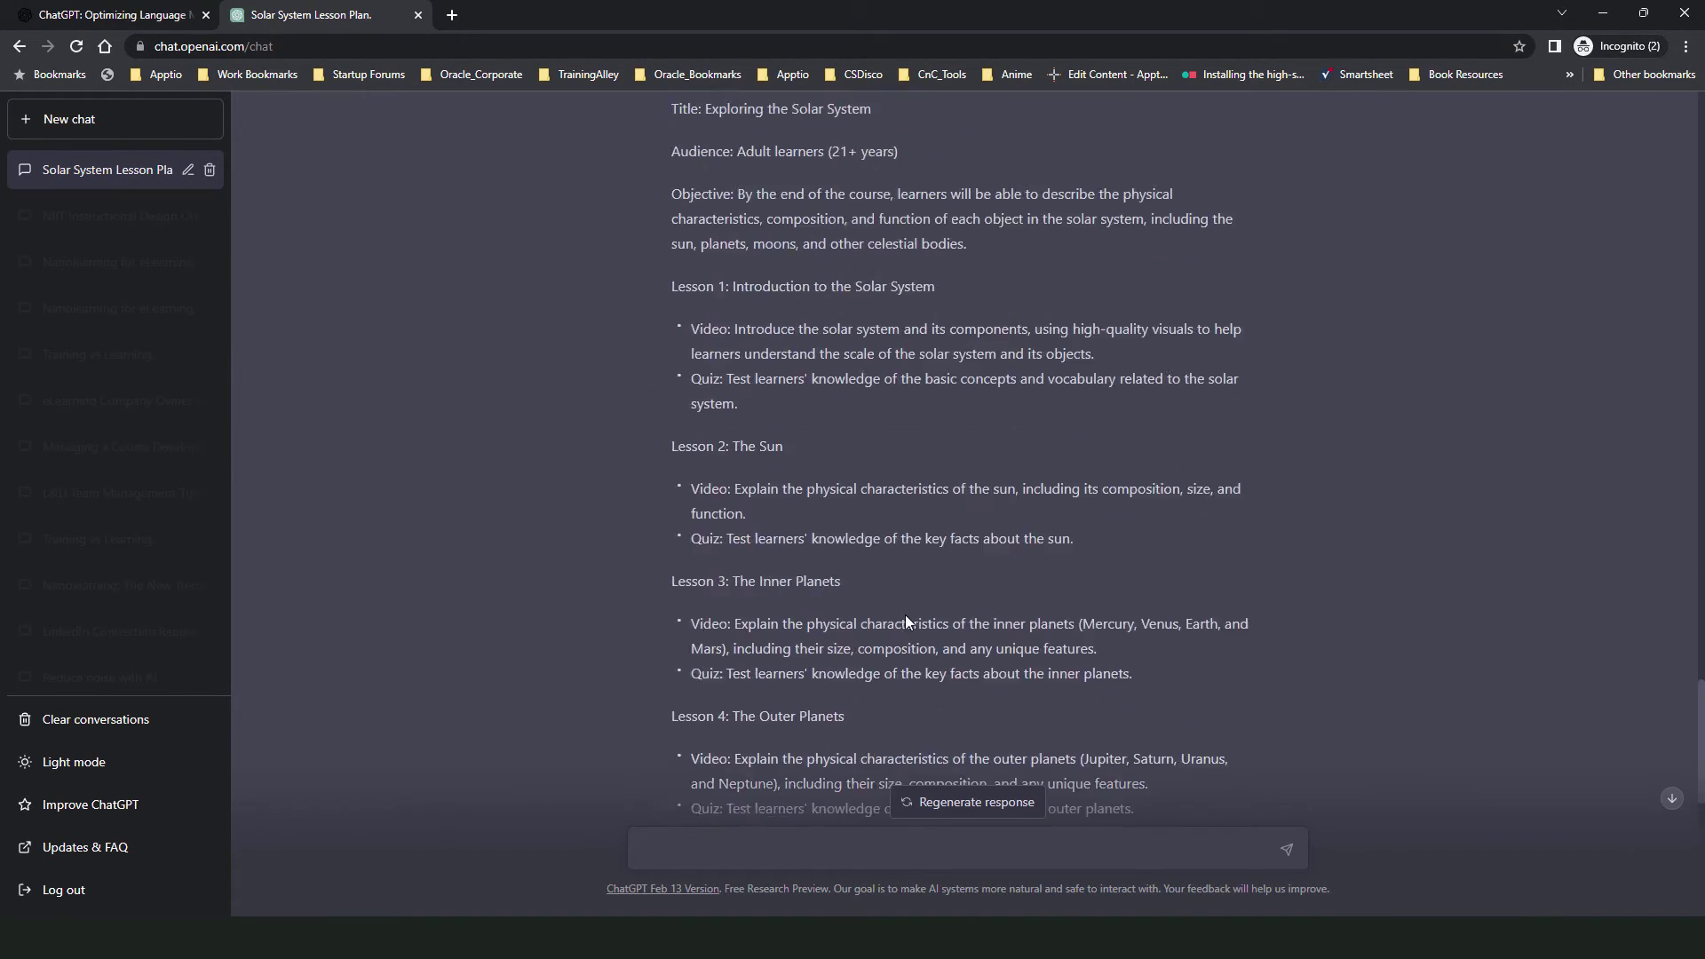
pyautogui.scroll(2, 904, 614)
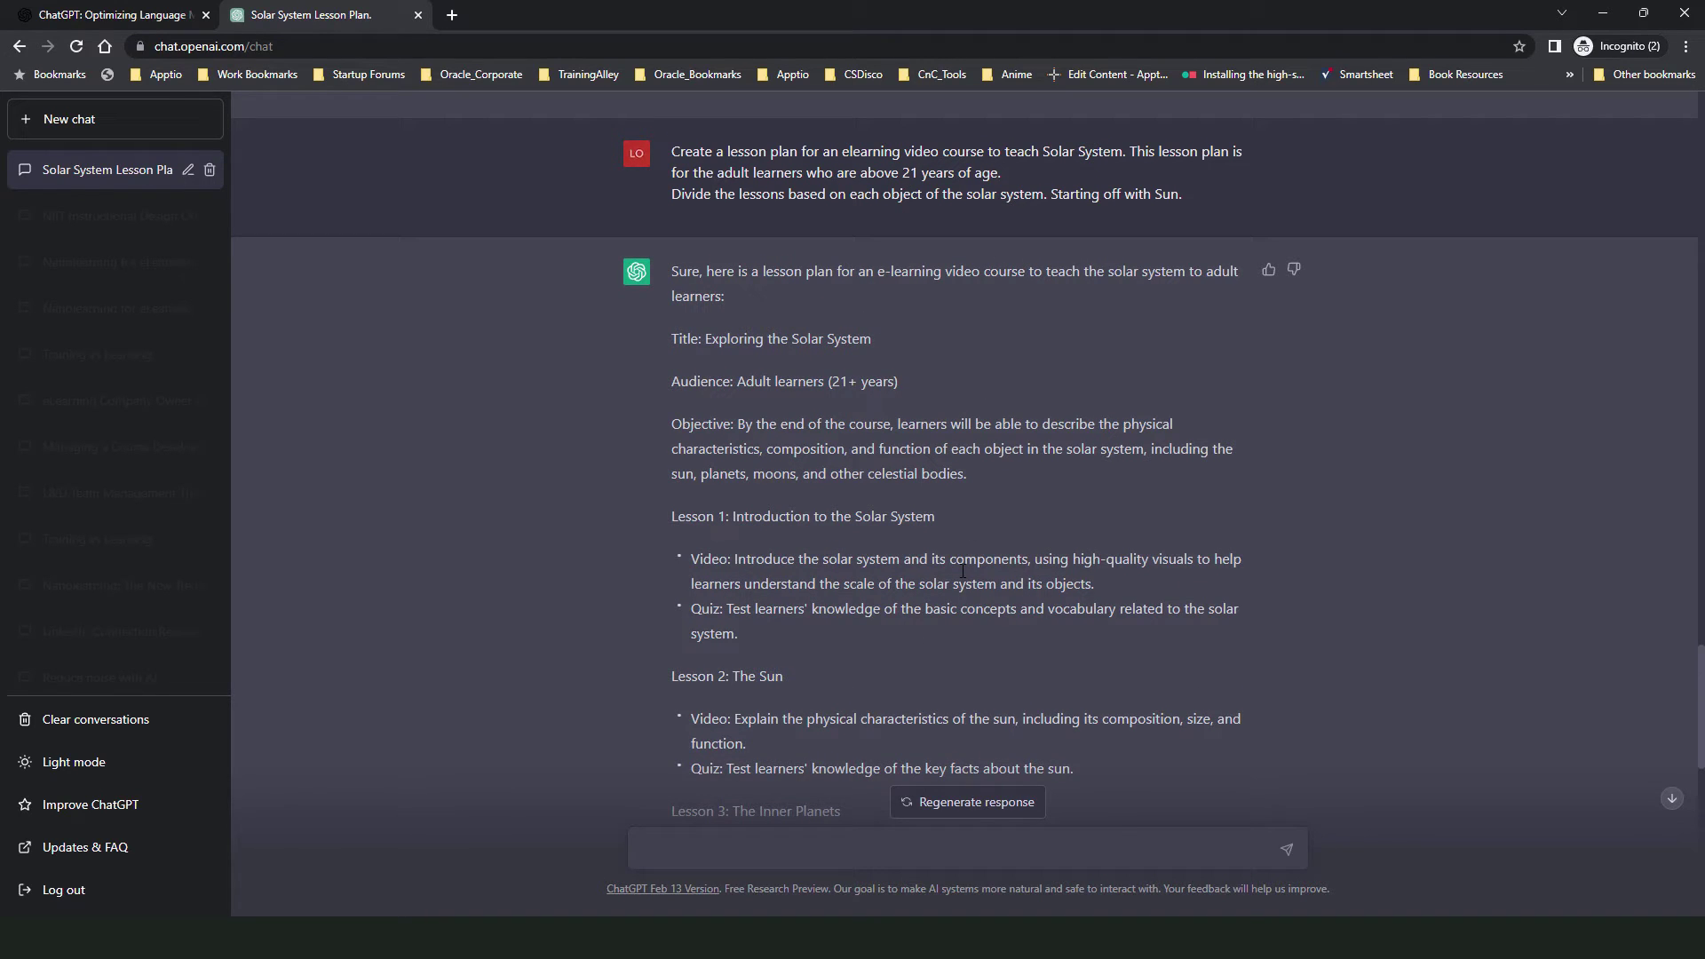
pyautogui.scroll(-1, 961, 571)
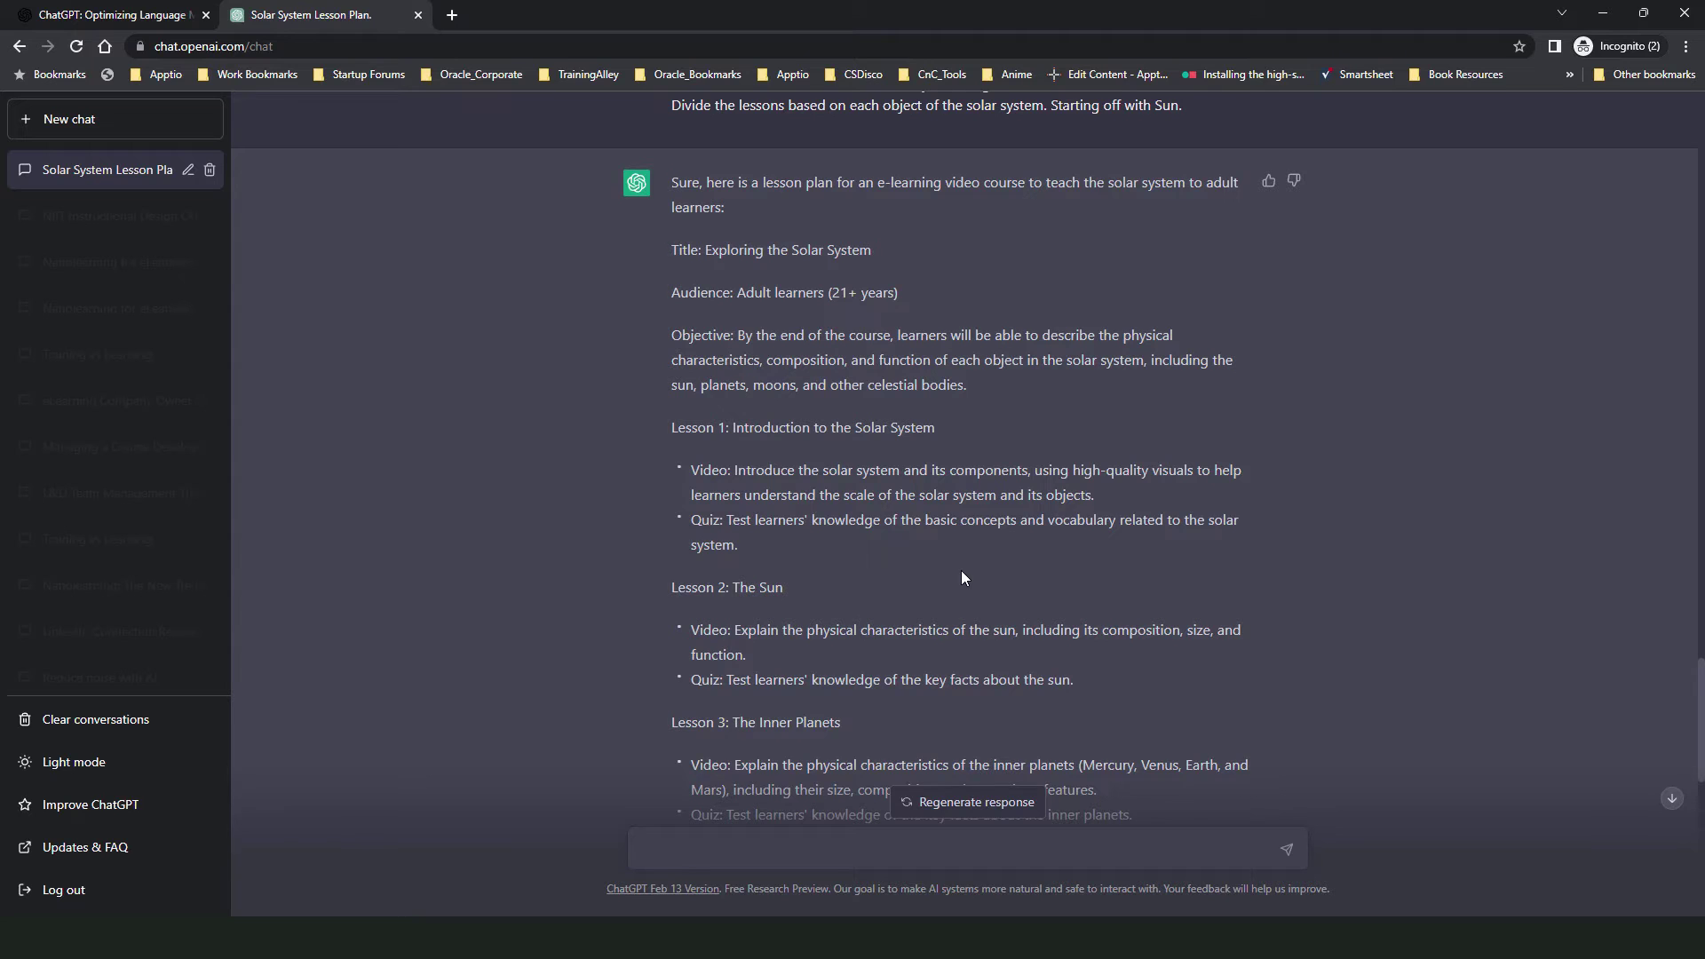
pyautogui.scroll(-3, 961, 577)
pyautogui.scroll(-5, 964, 577)
pyautogui.scroll(-2, 961, 570)
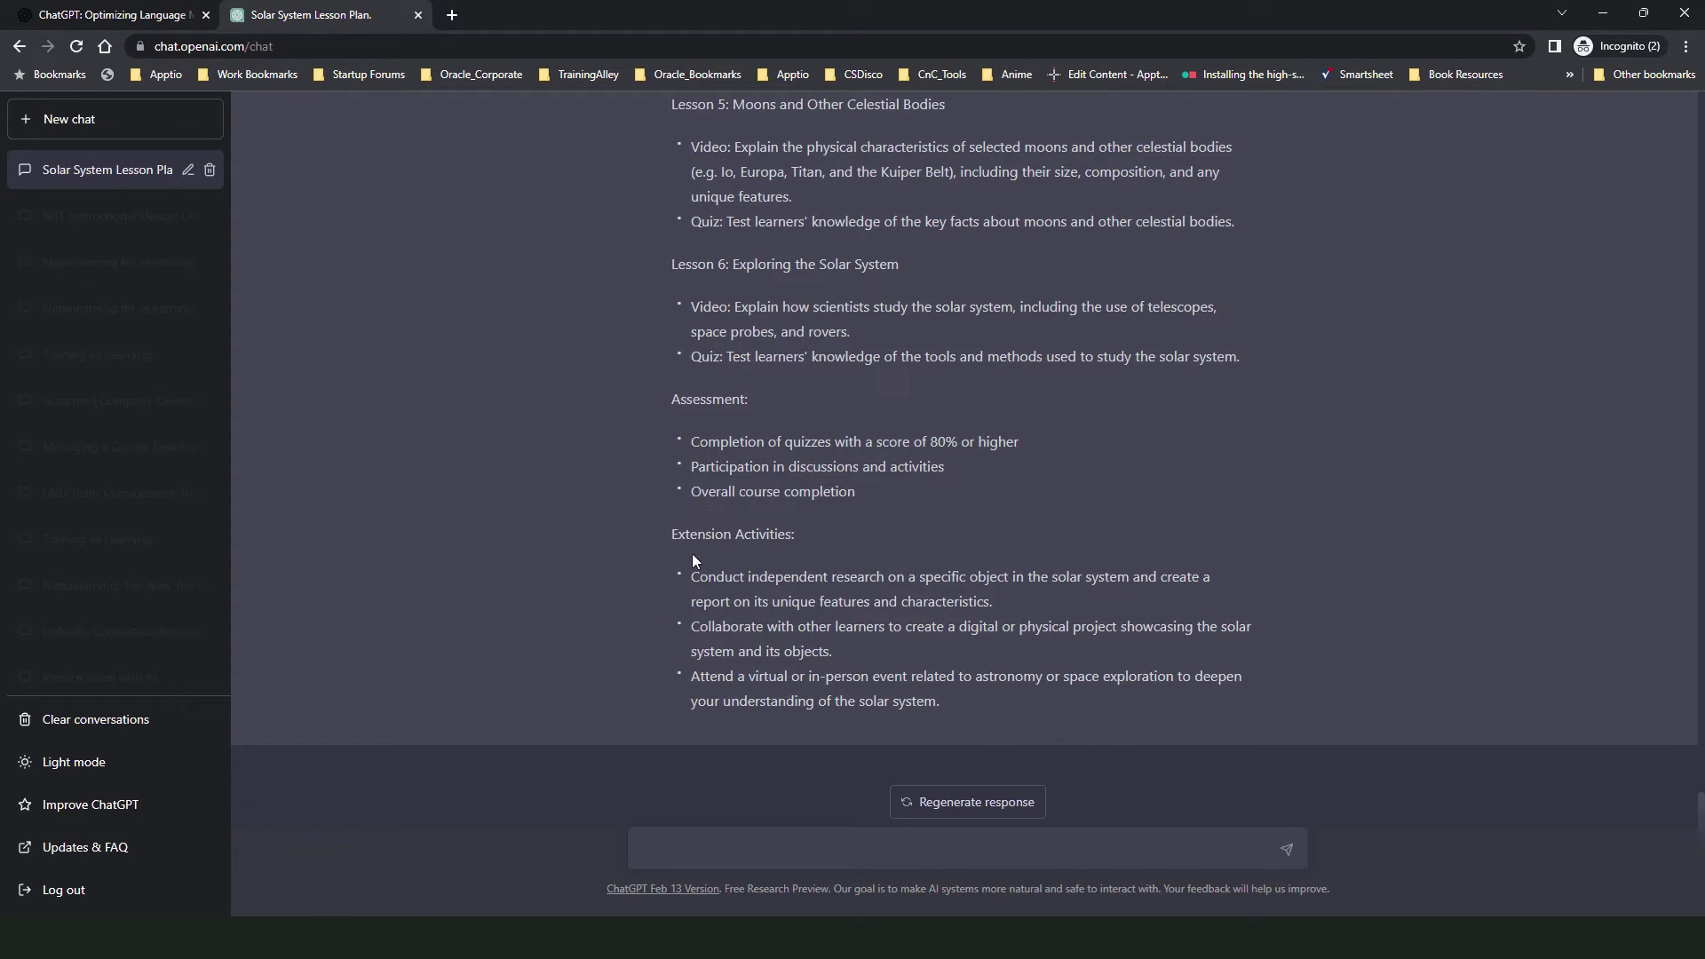
pyautogui.moveTo(692, 577); pyautogui.dragTo(1025, 701)
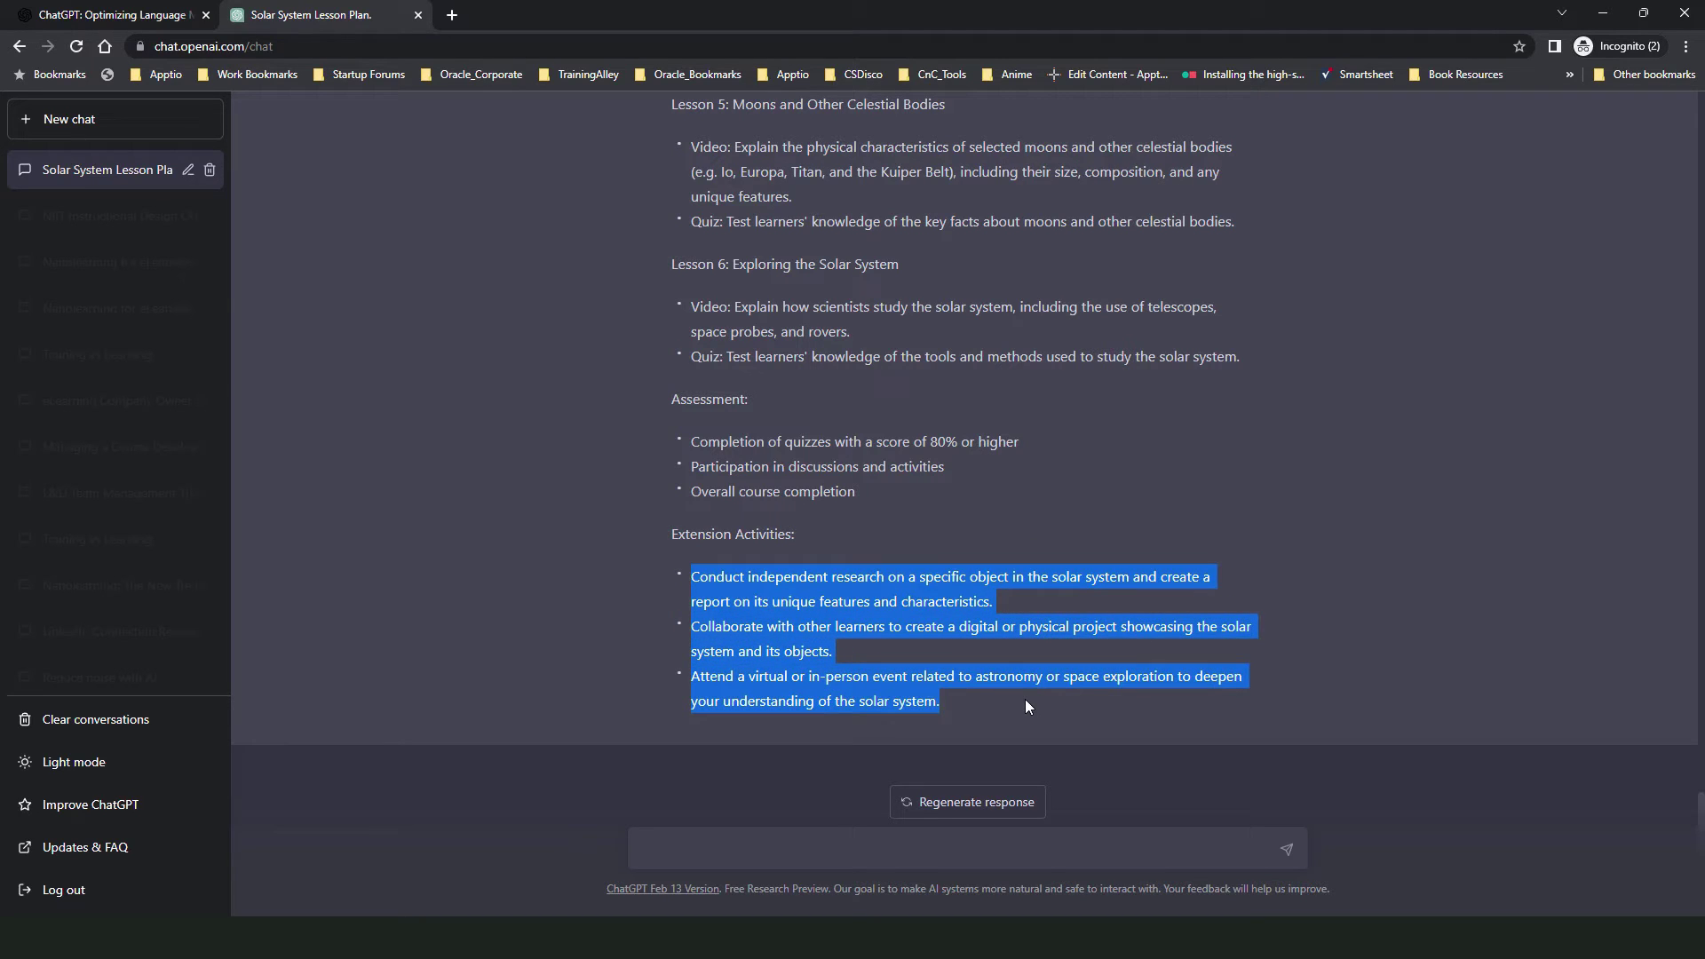
pyautogui.click(1025, 702)
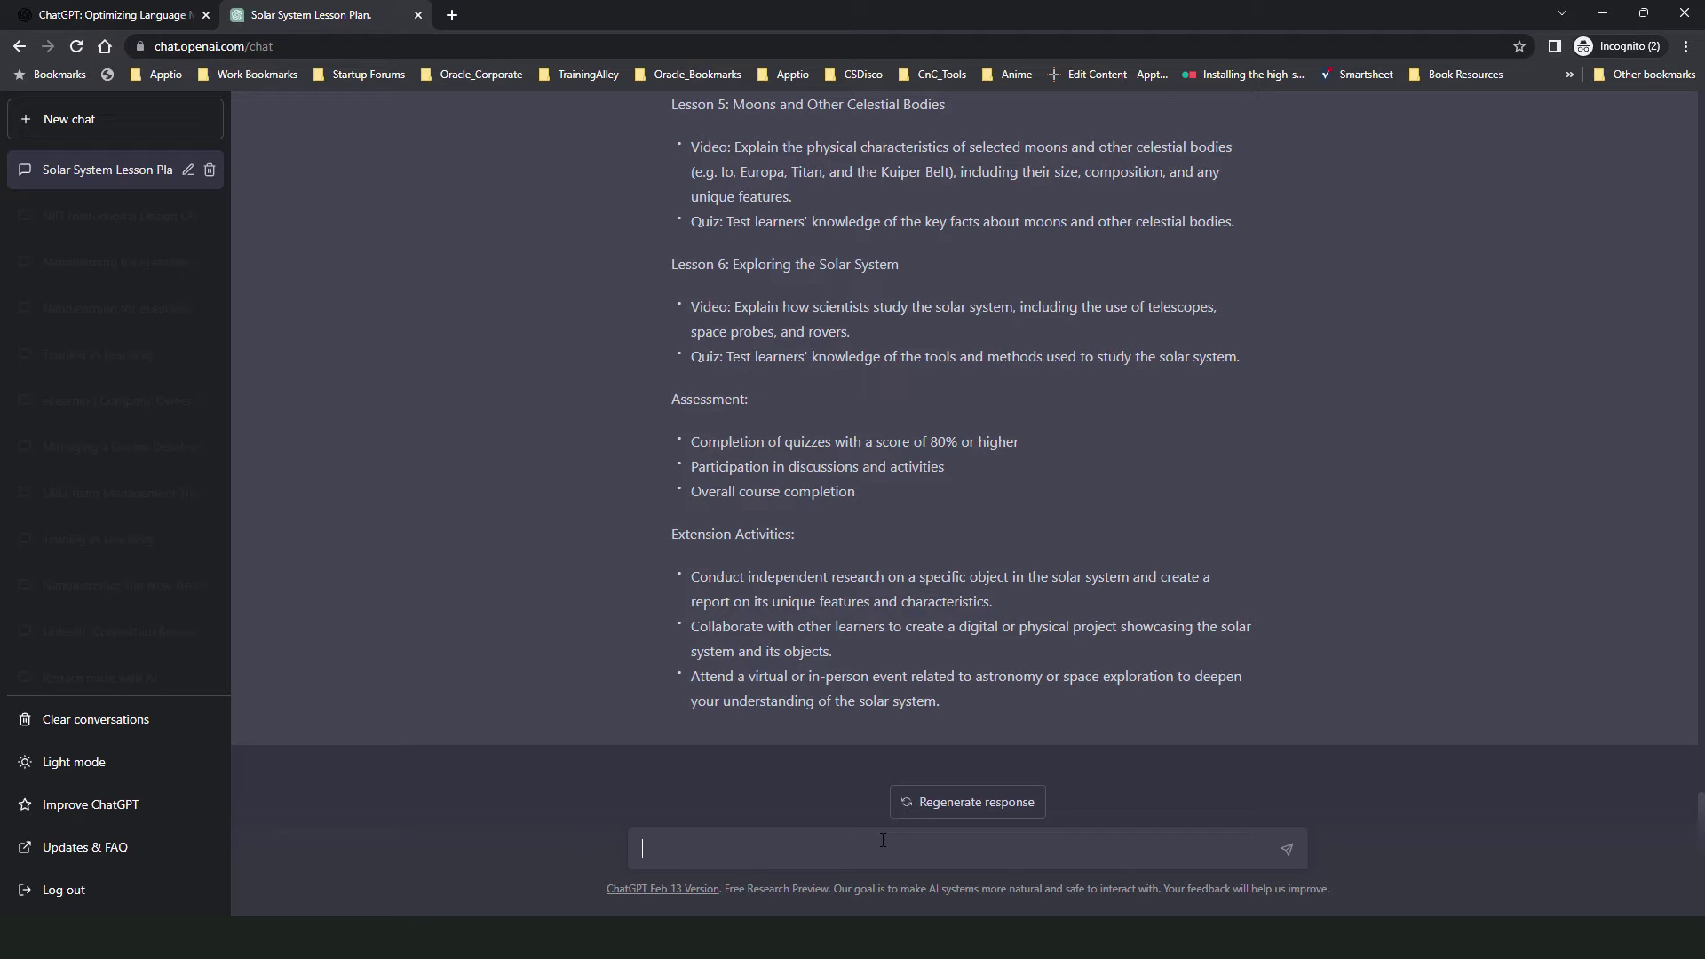
# Ask for more virtual activities students can perform in the course, then scroll through the seven ideas.
pyautogui.write('Give me more ideas of virtual learner ac')
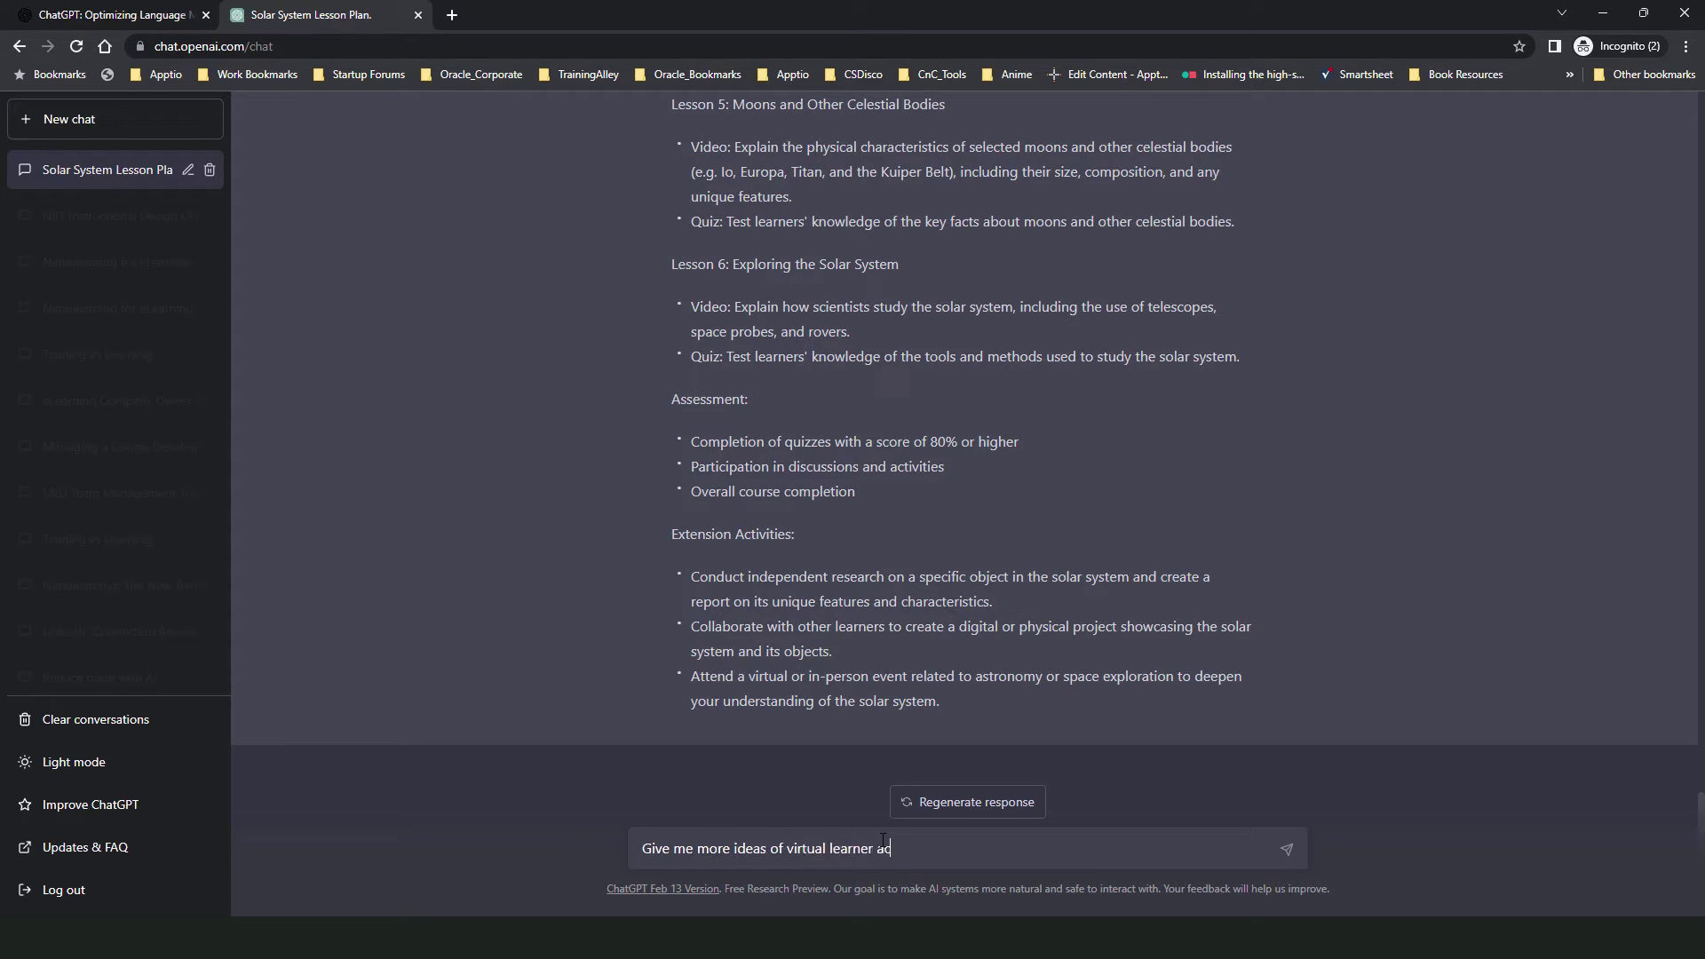
pyautogui.write('tivities that I can ask my students ')
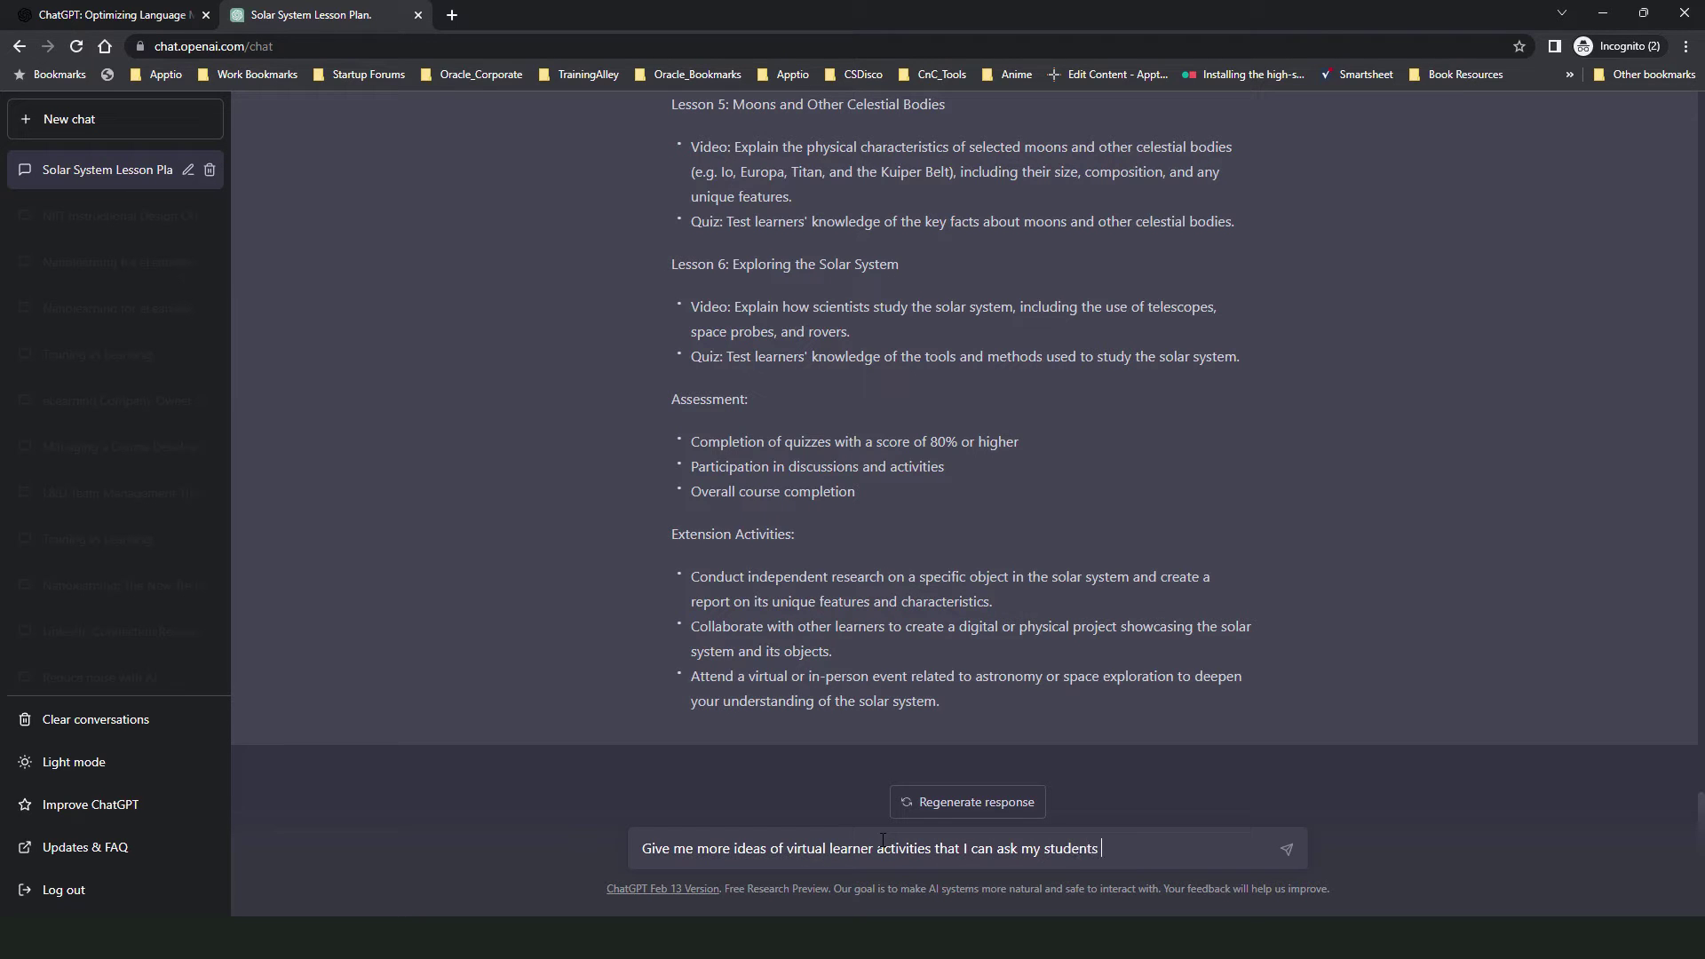
pyautogui.write('to perform as a part of this course.')
pyautogui.press('Return')
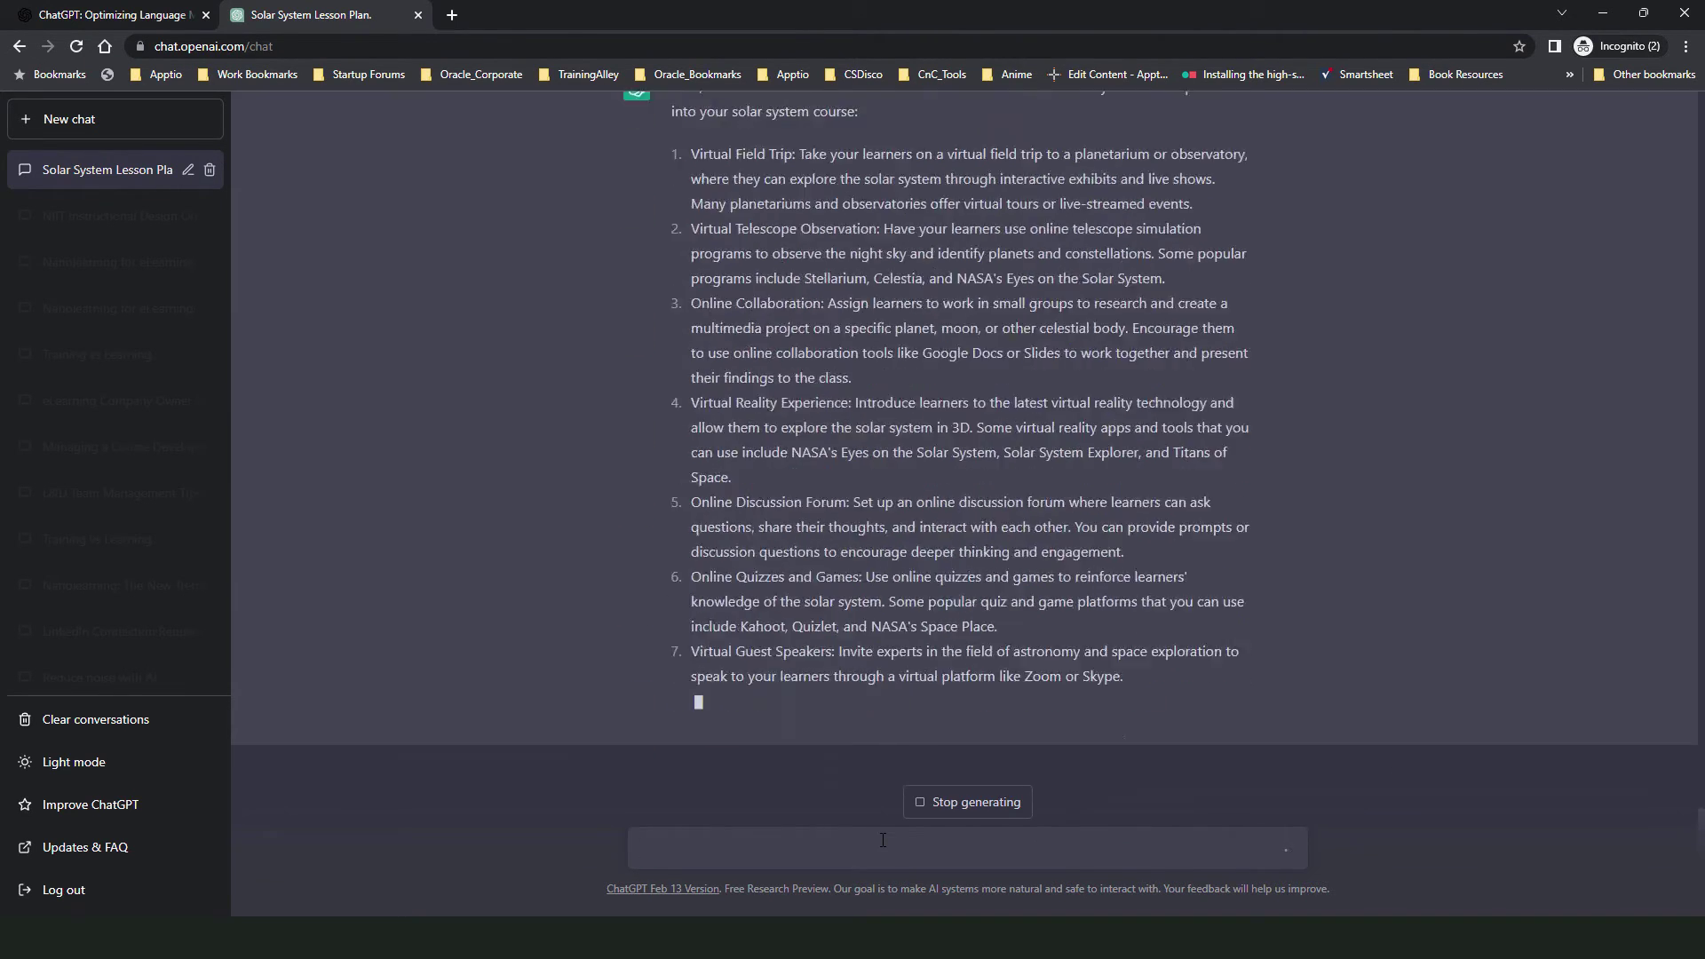
pyautogui.scroll(2, 1119, 325)
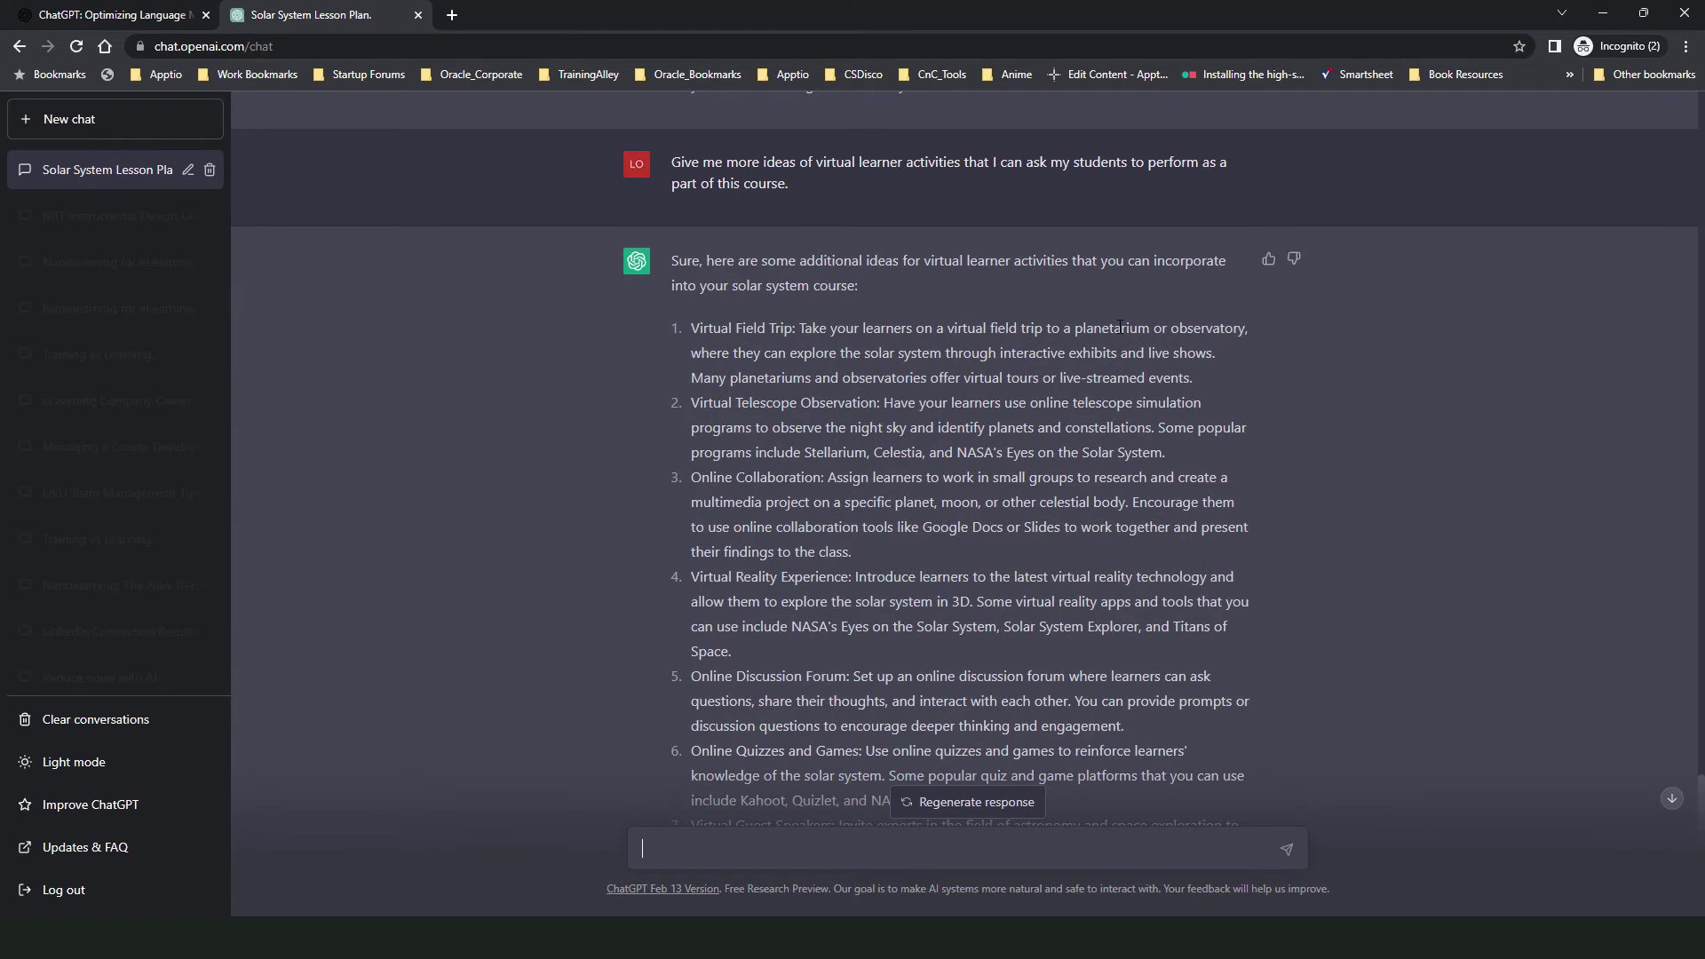
pyautogui.scroll(2, 1115, 313)
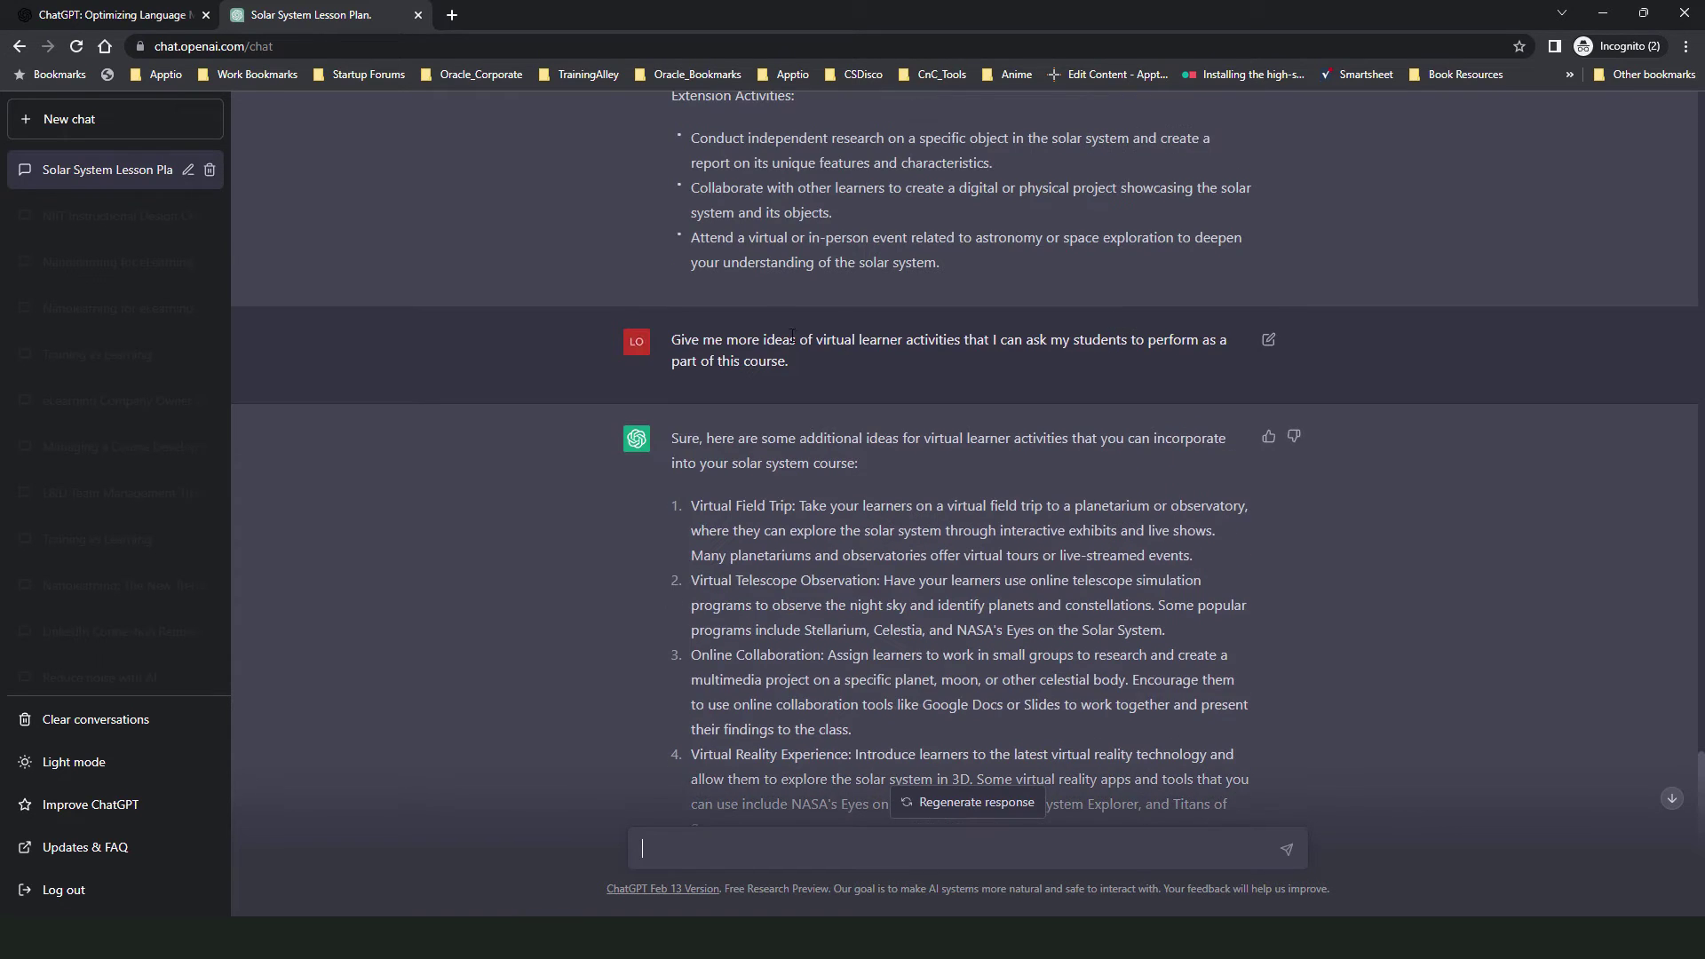
pyautogui.scroll(-2, 785, 486)
pyautogui.scroll(-1, 1049, 672)
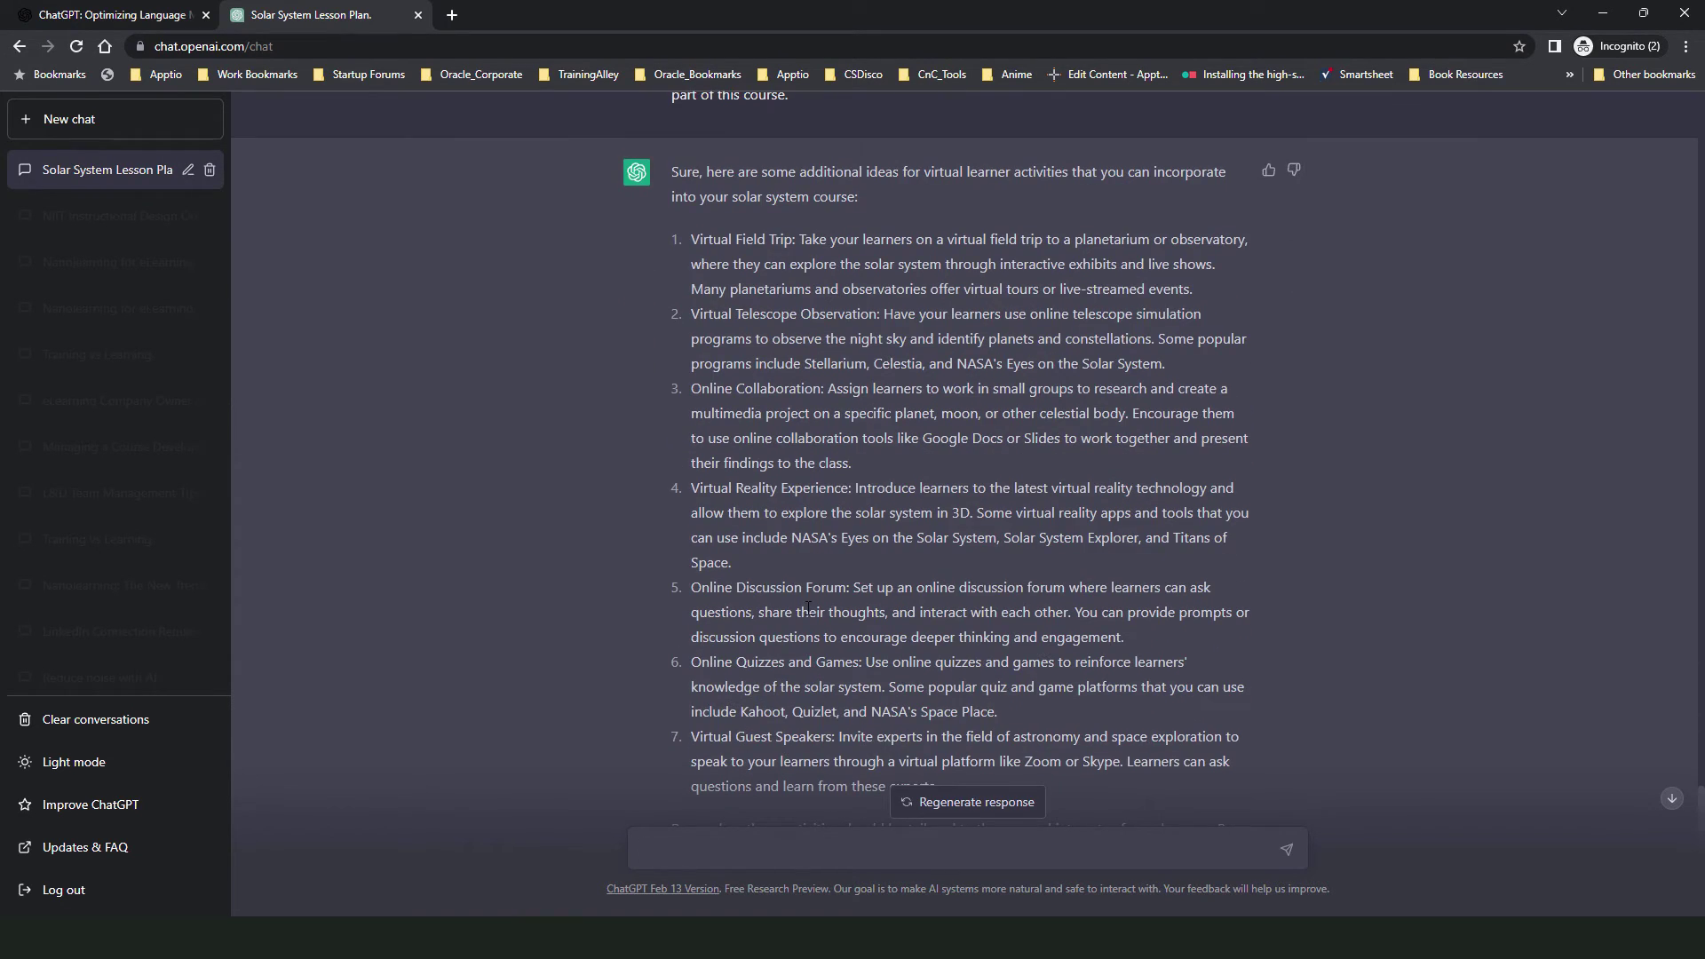
pyautogui.scroll(-1, 836, 588)
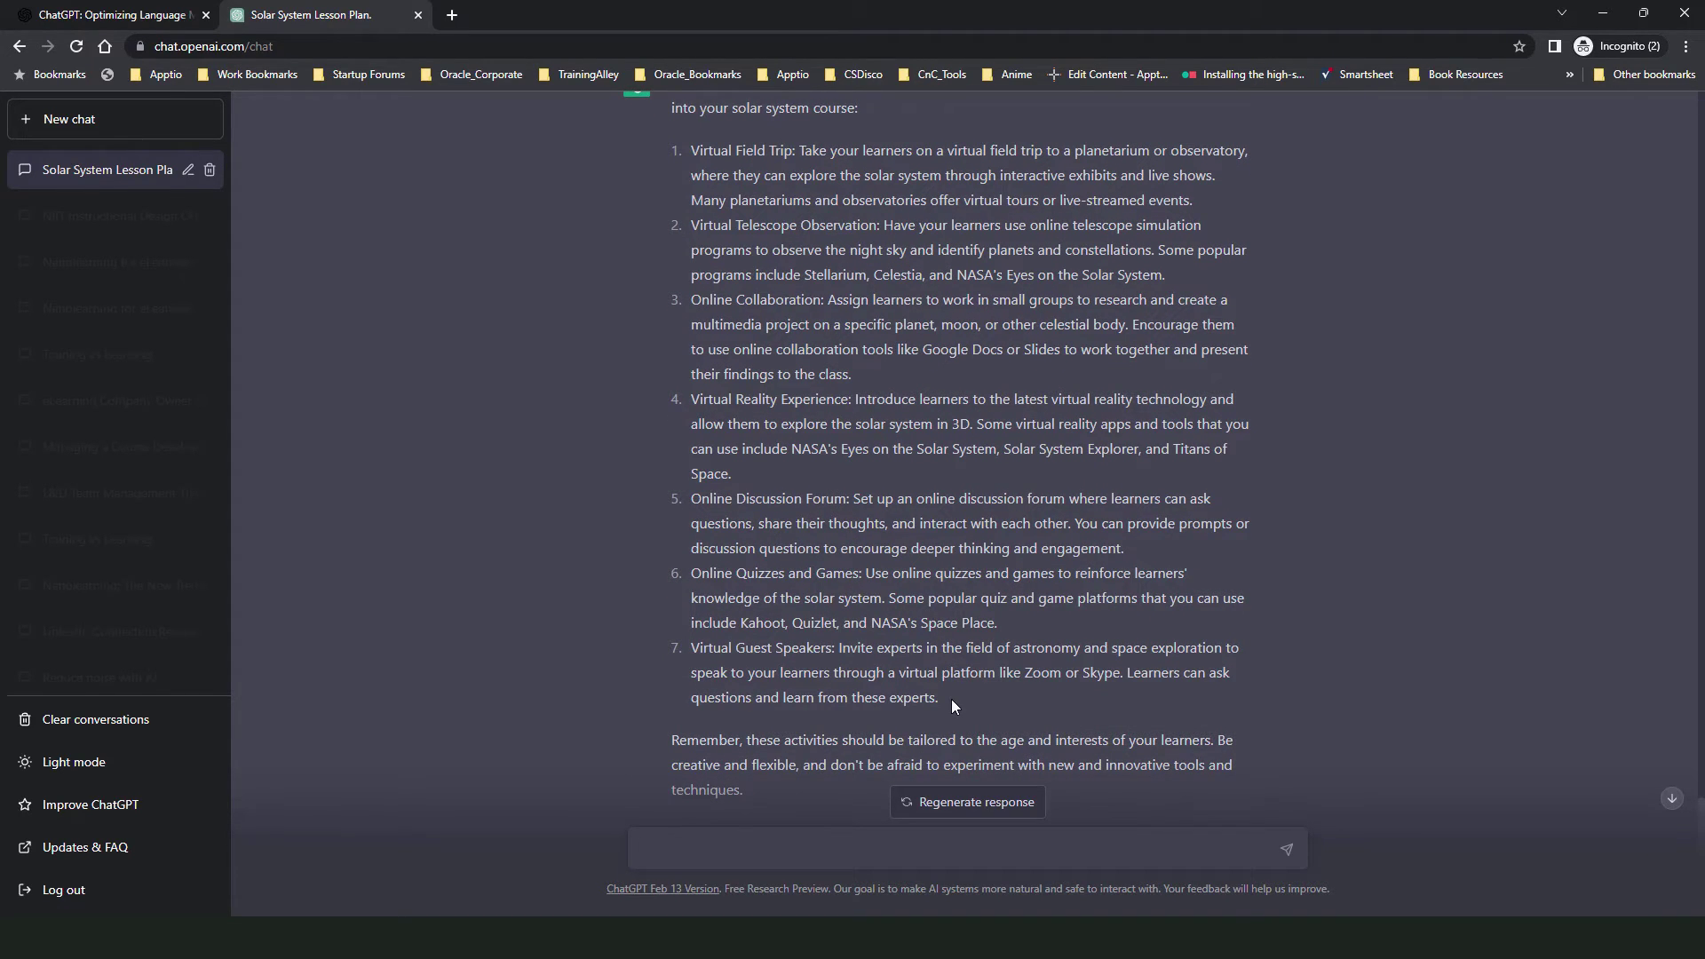
pyautogui.scroll(1, 951, 700)
pyautogui.scroll(-1, 961, 688)
pyautogui.scroll(1, 961, 688)
pyautogui.scroll(-2, 960, 689)
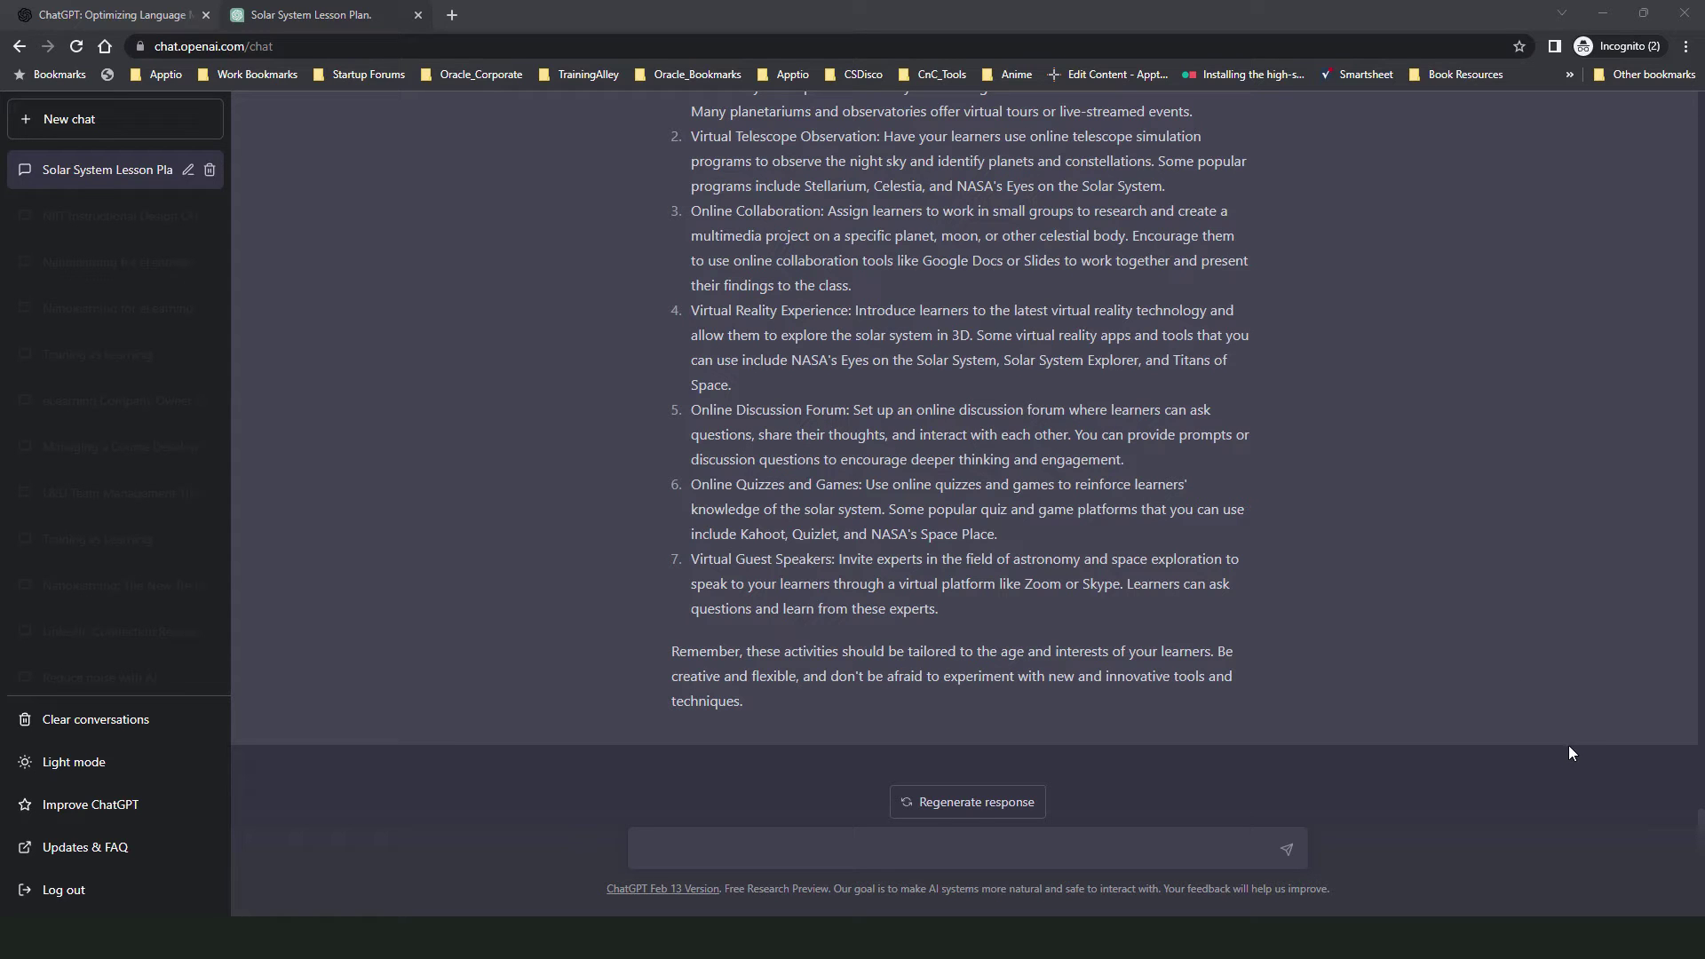
# Copy Lesson 1's title and Video bullet and paste them into a new message.
pyautogui.scroll(8, 1511, 674)
pyautogui.scroll(10, 914, 597)
pyautogui.scroll(1, 810, 507)
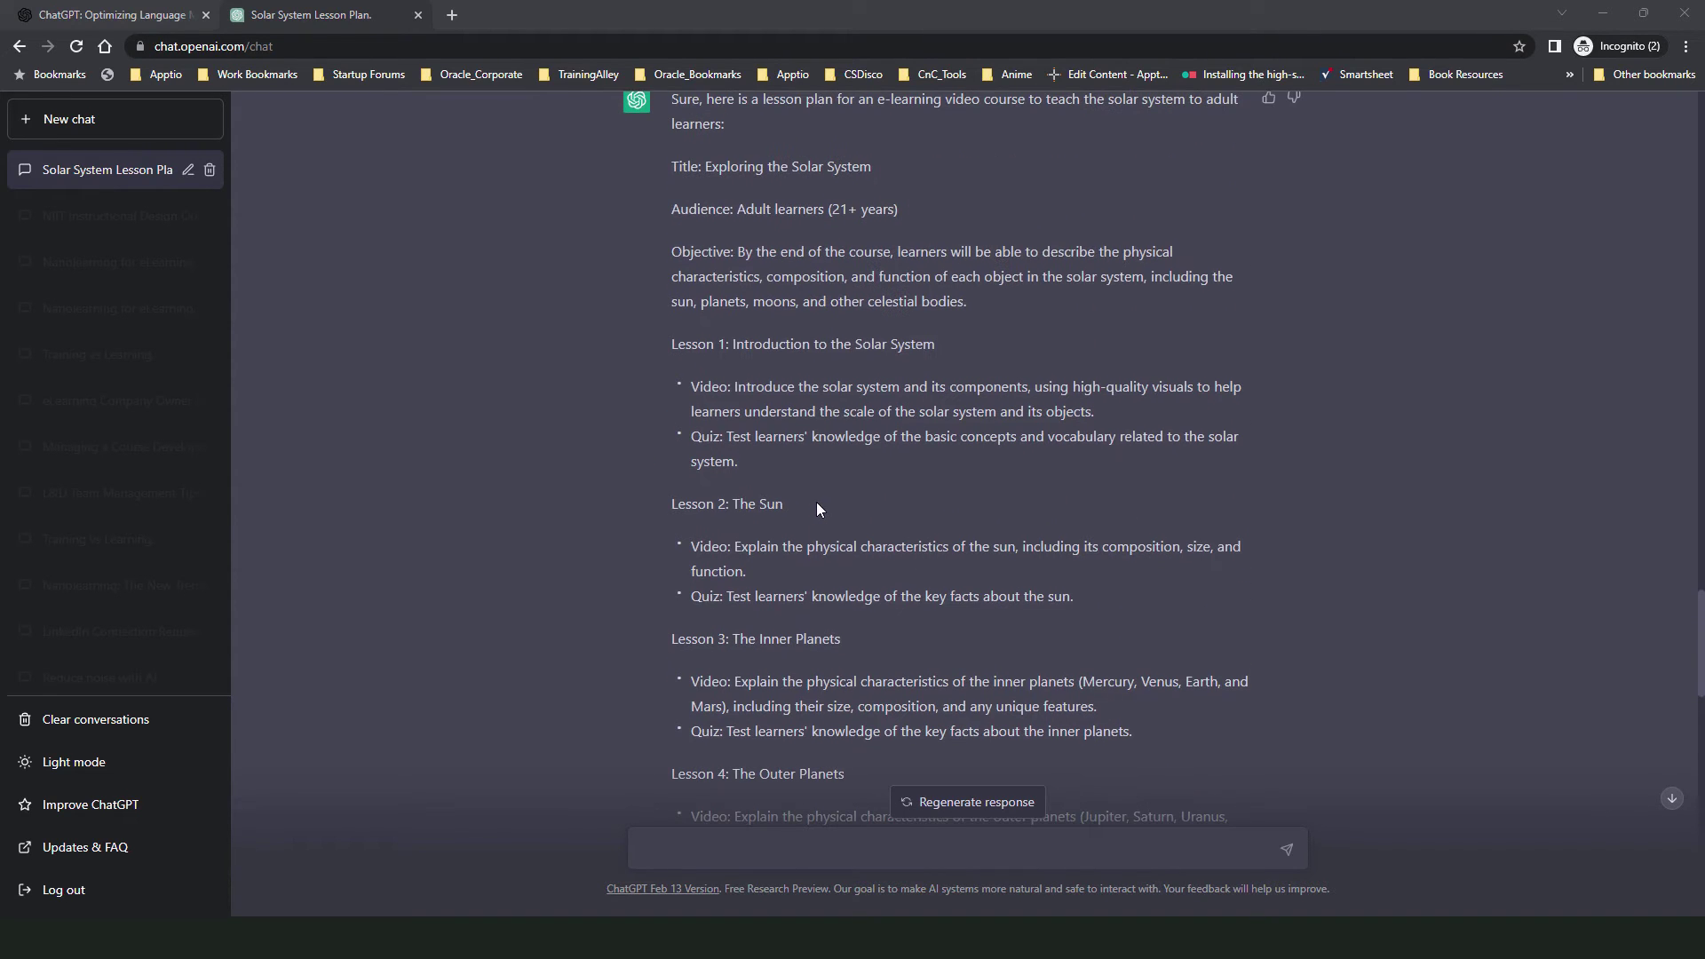
pyautogui.moveTo(734, 343); pyautogui.dragTo(1114, 414)
pyautogui.hotkey('ctrl', 'c')
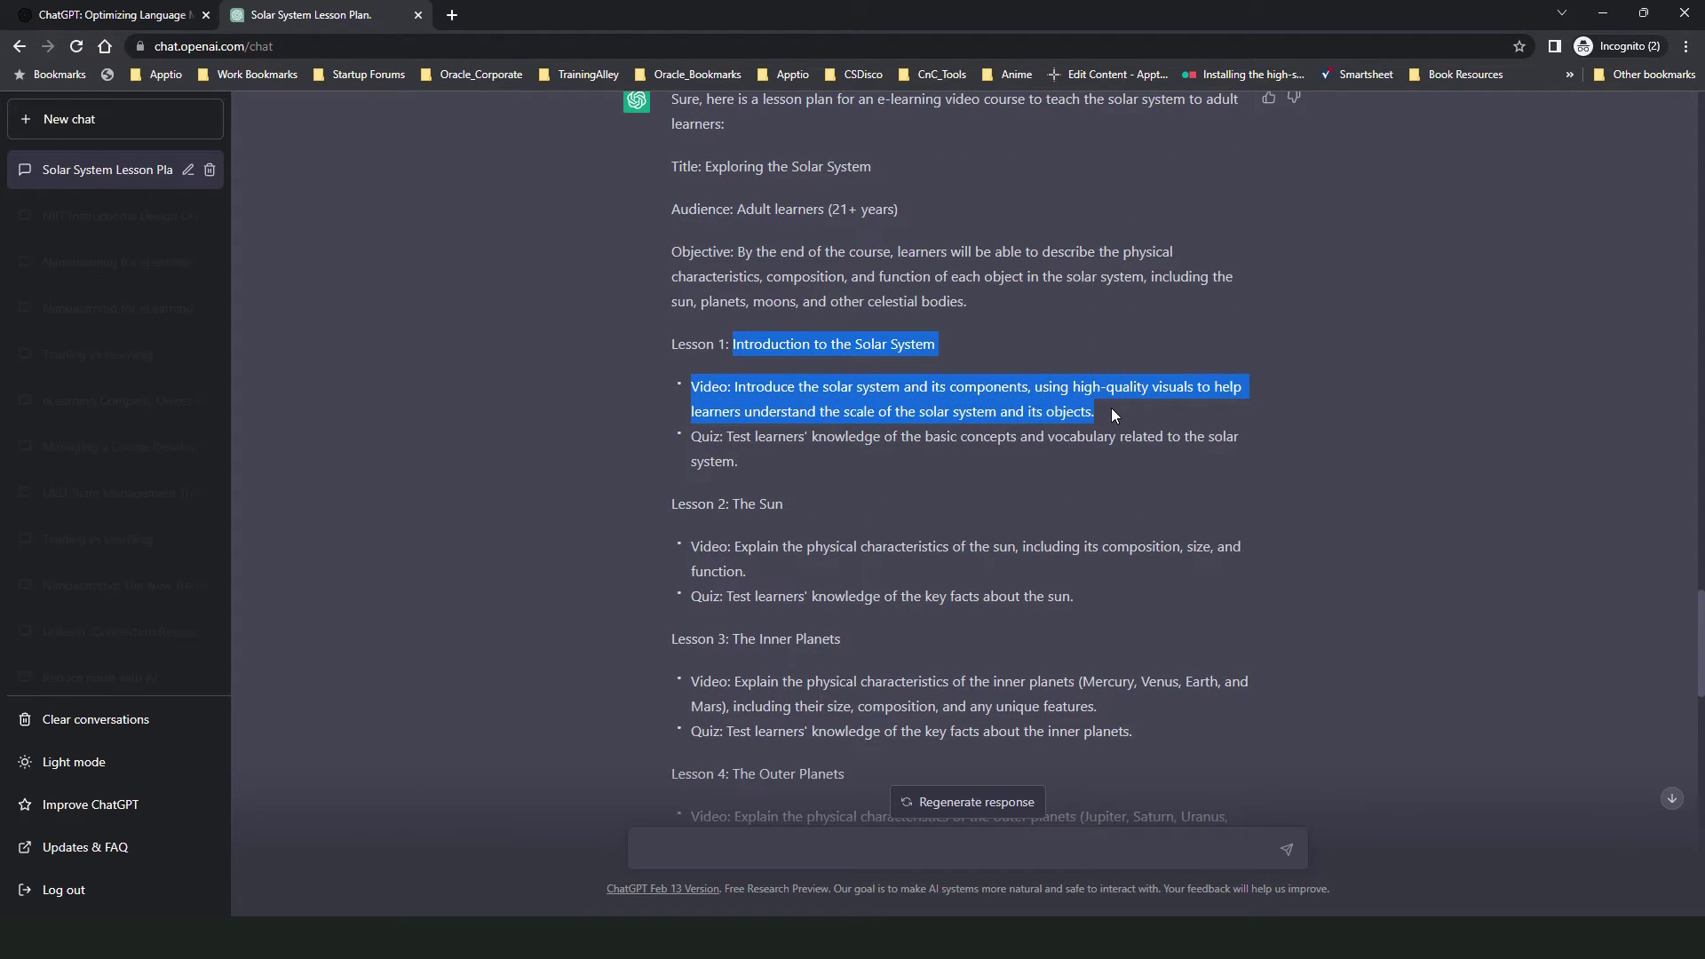
pyautogui.click(820, 839)
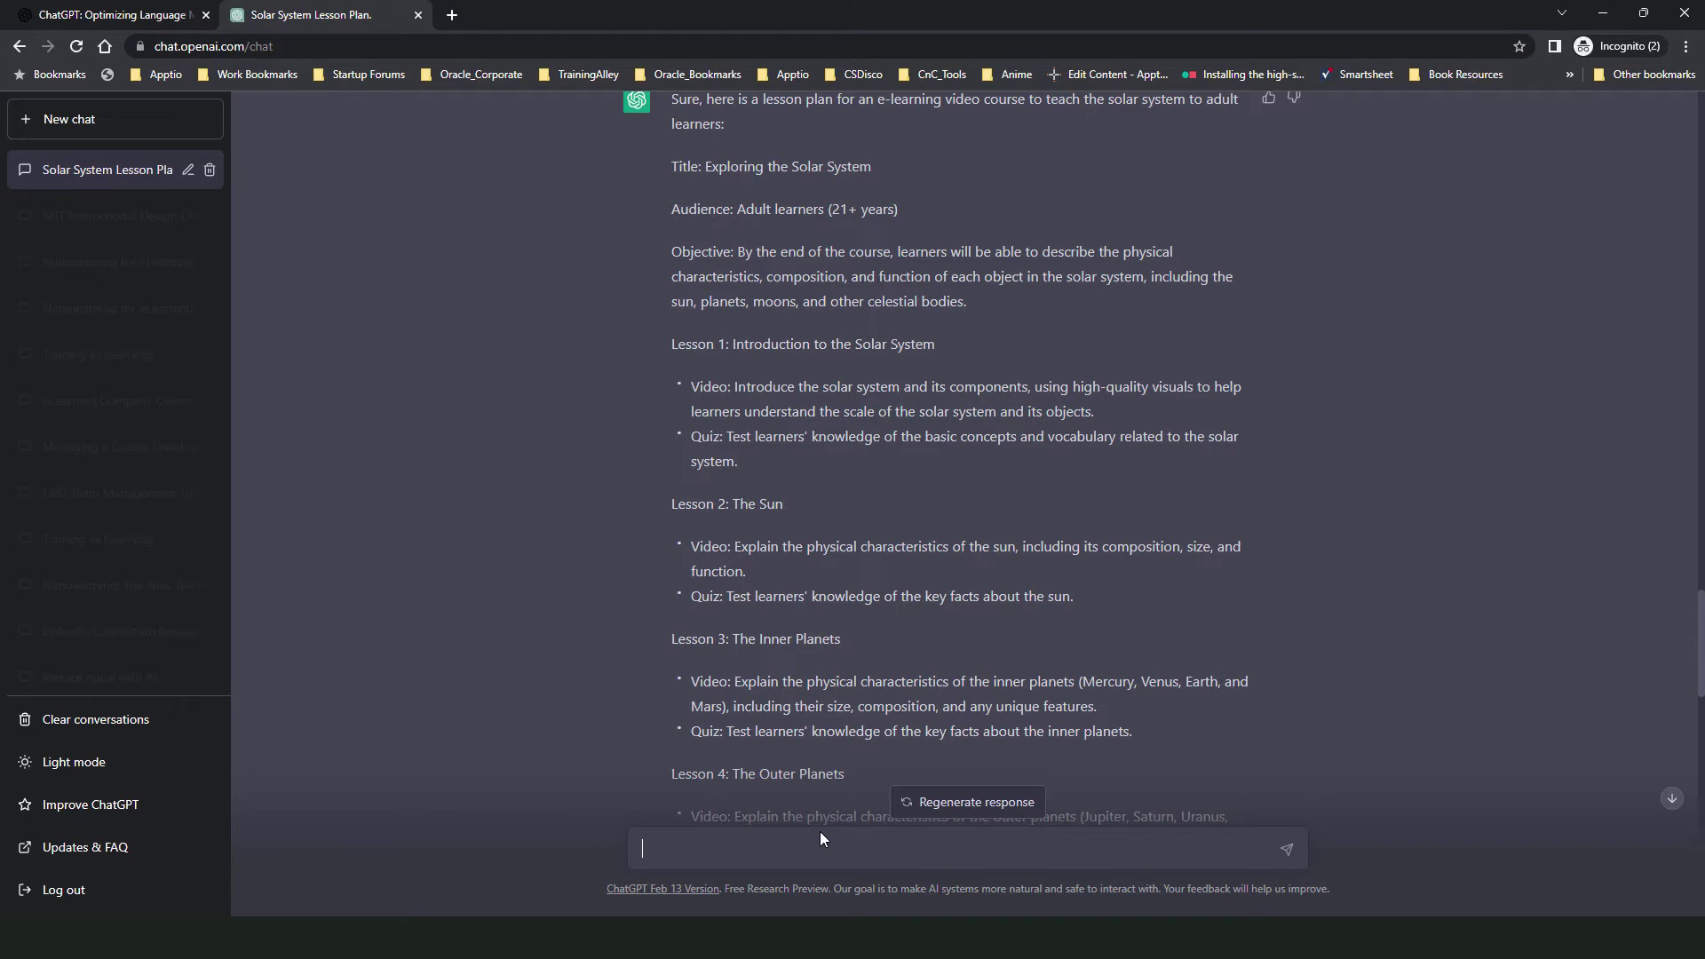
pyautogui.hotkey('ctrl', 'v')
pyautogui.click(643, 780)
# Write the expert script request for learners above 21, ending with key topic 'Introduce the solar system and its components.'.
pyautogui.write('Help me write a unique script content as an expert for the topic:')
pyautogui.press('End')
pyautogui.write('. Target audience is learners above the age of 21. The script will be used to create a training video, which the learners will see online and at their own pace. The topics of the video are:')
pyautogui.hotkey('shift', 'Down')
pyautogui.hotkey('shift', 'Down')
pyautogui.press('BackSpace')
pyautogui.hotkey('ctrl', 'shift', 'End')
pyautogui.write('Introduce the solar system and its components.')
pyautogui.click(1022, 784)
pyautogui.write('key')
pyautogui.click(1164, 784)
pyautogui.press('BackSpace')
pyautogui.press('BackSpace')
pyautogui.press('BackSpace')
pyautogui.press('BackSpace')
pyautogui.write('is')
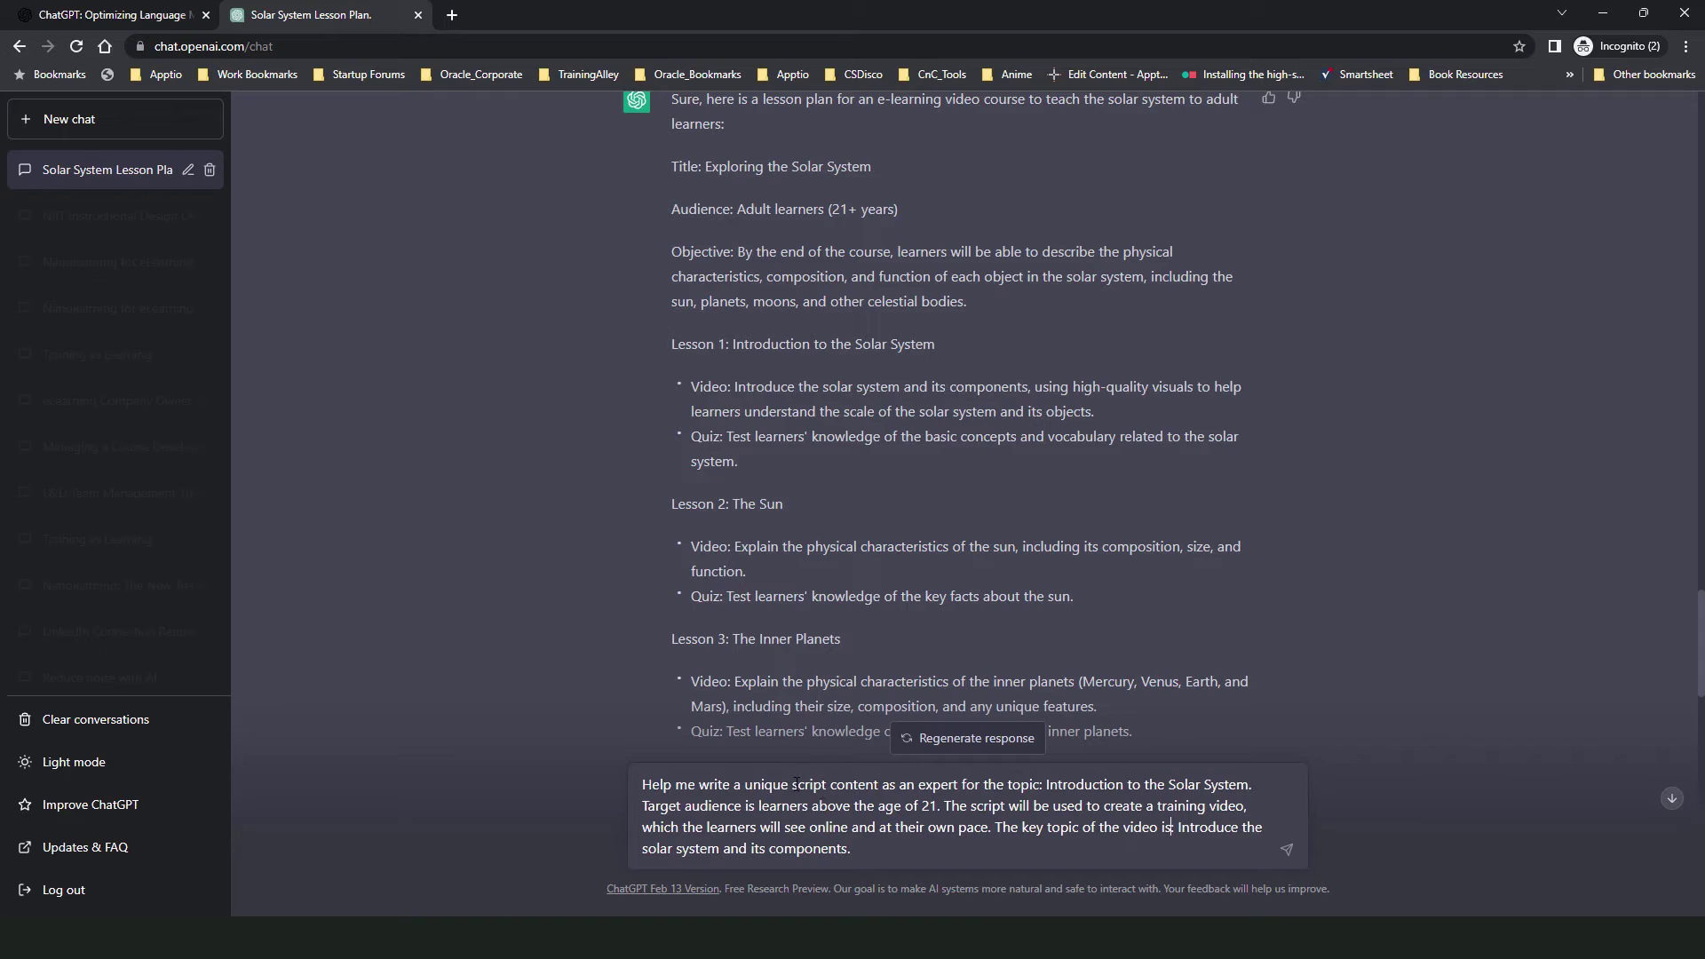
pyautogui.press('Delete')
# Review the draft by highlighting its opening sentence, audience sentence, key topic and 'as an expert'.
pyautogui.hotkey('ctrl', 'Home')
pyautogui.hotkey('ctrl', 'shift', 'Right')
pyautogui.hotkey('ctrl', 'shift', 'Right')
pyautogui.hotkey('ctrl', 'shift', 'Right')
pyautogui.hotkey('ctrl', 'shift', 'Right')
pyautogui.hotkey('ctrl', 'shift', 'Right')
pyautogui.hotkey('ctrl', 'shift', 'Right')
pyautogui.hotkey('ctrl', 'shift', 'Right')
pyautogui.hotkey('ctrl', 'shift', 'Right')
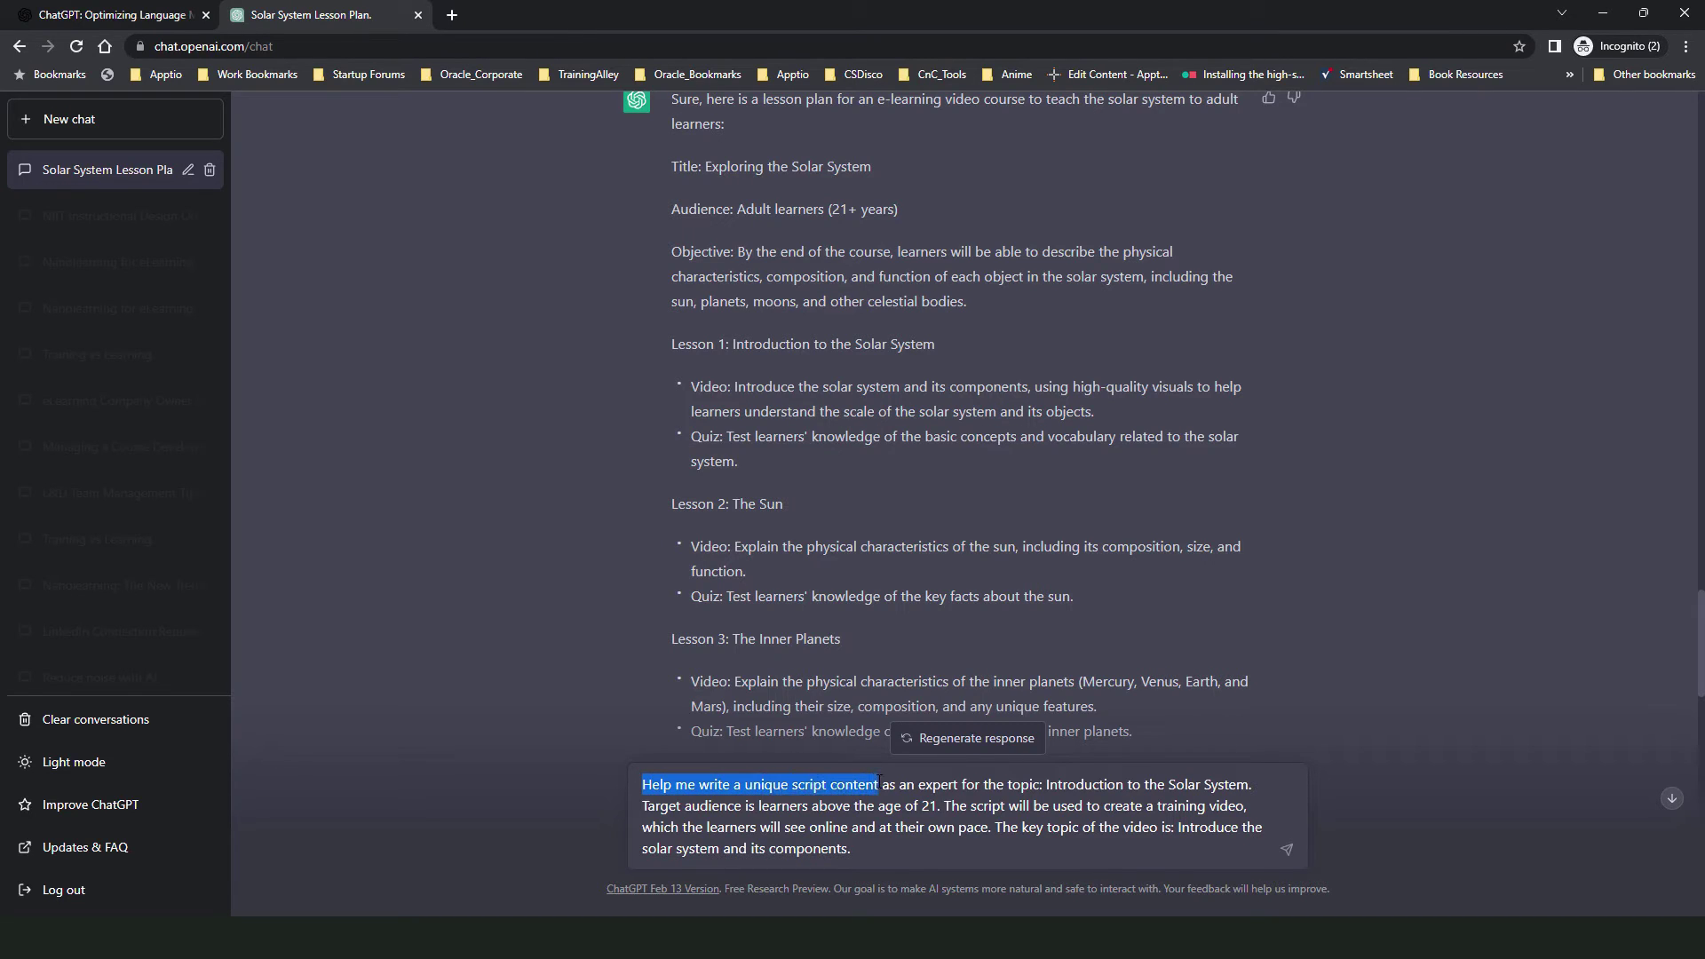
pyautogui.moveTo(926, 785); pyautogui.dragTo(1255, 777)
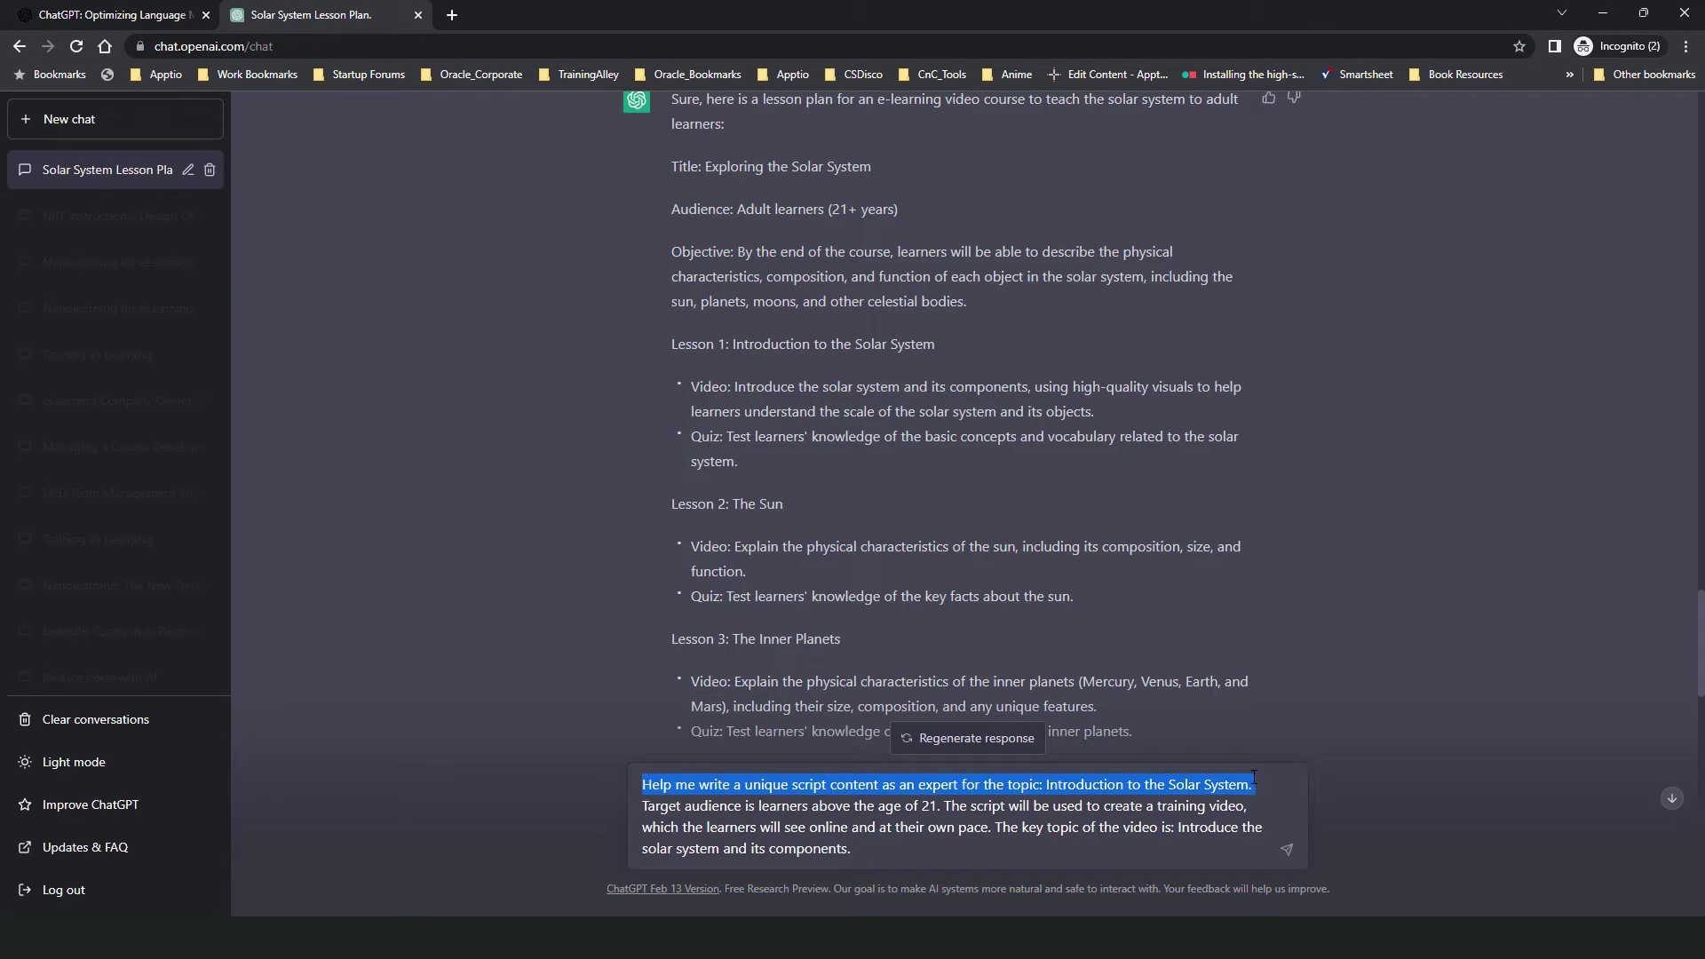
pyautogui.moveTo(644, 806); pyautogui.dragTo(1060, 845)
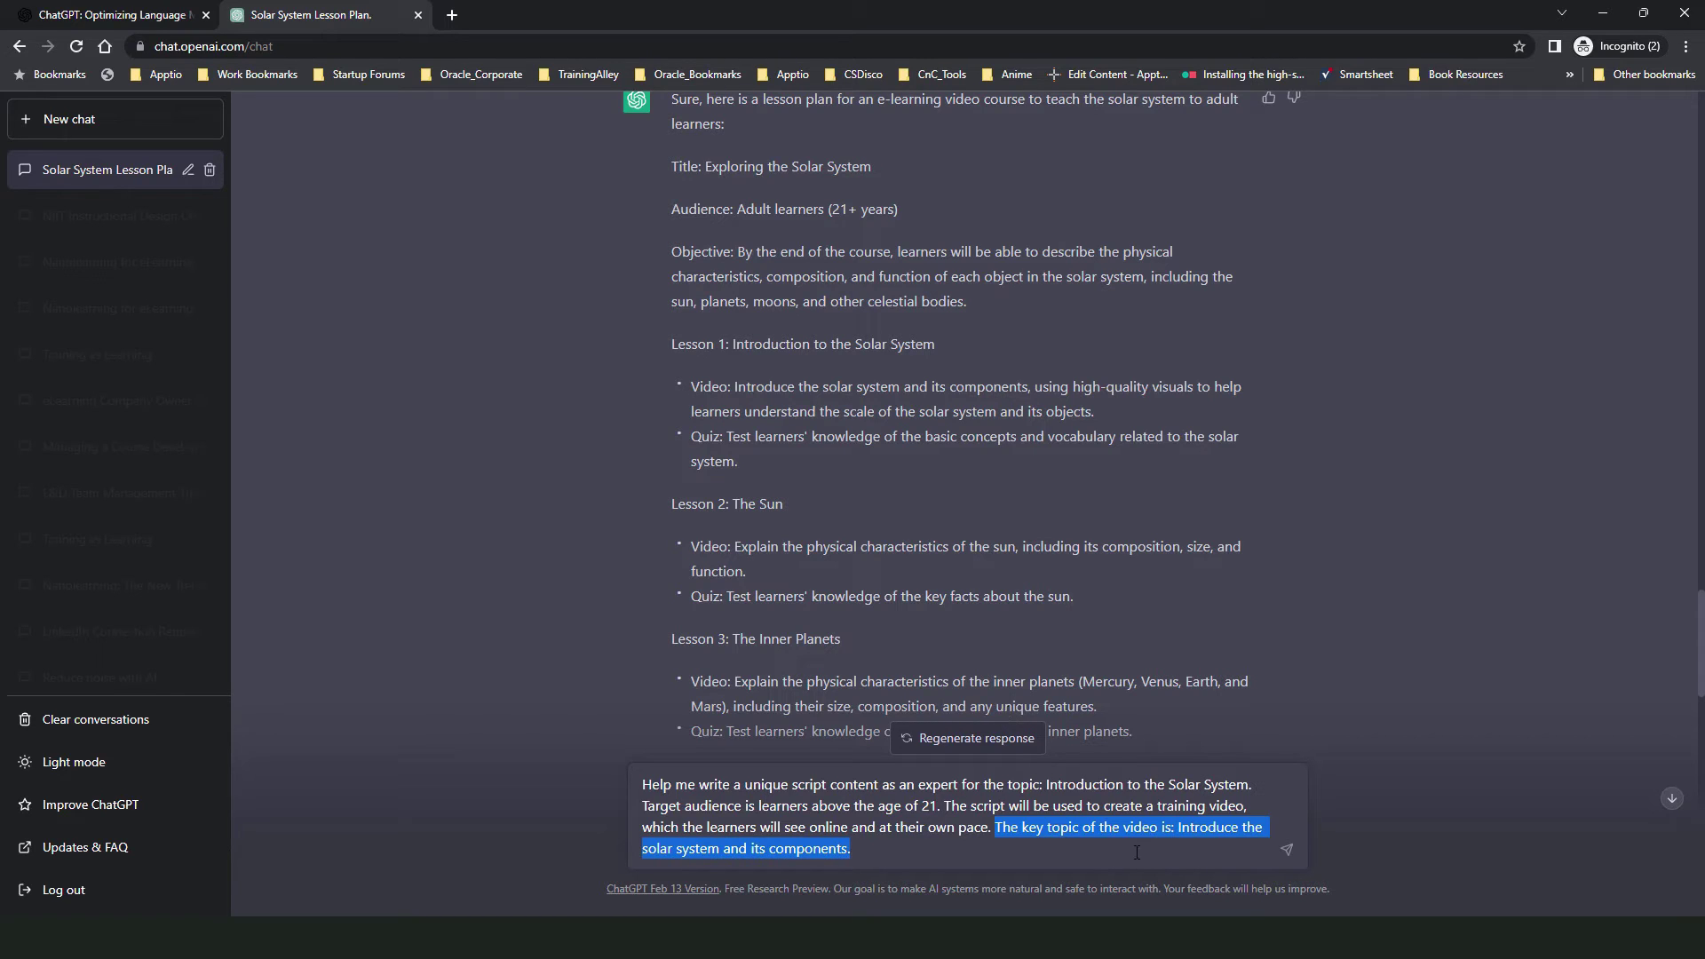
pyautogui.click(1205, 835)
pyautogui.moveTo(1179, 827); pyautogui.dragTo(1248, 842)
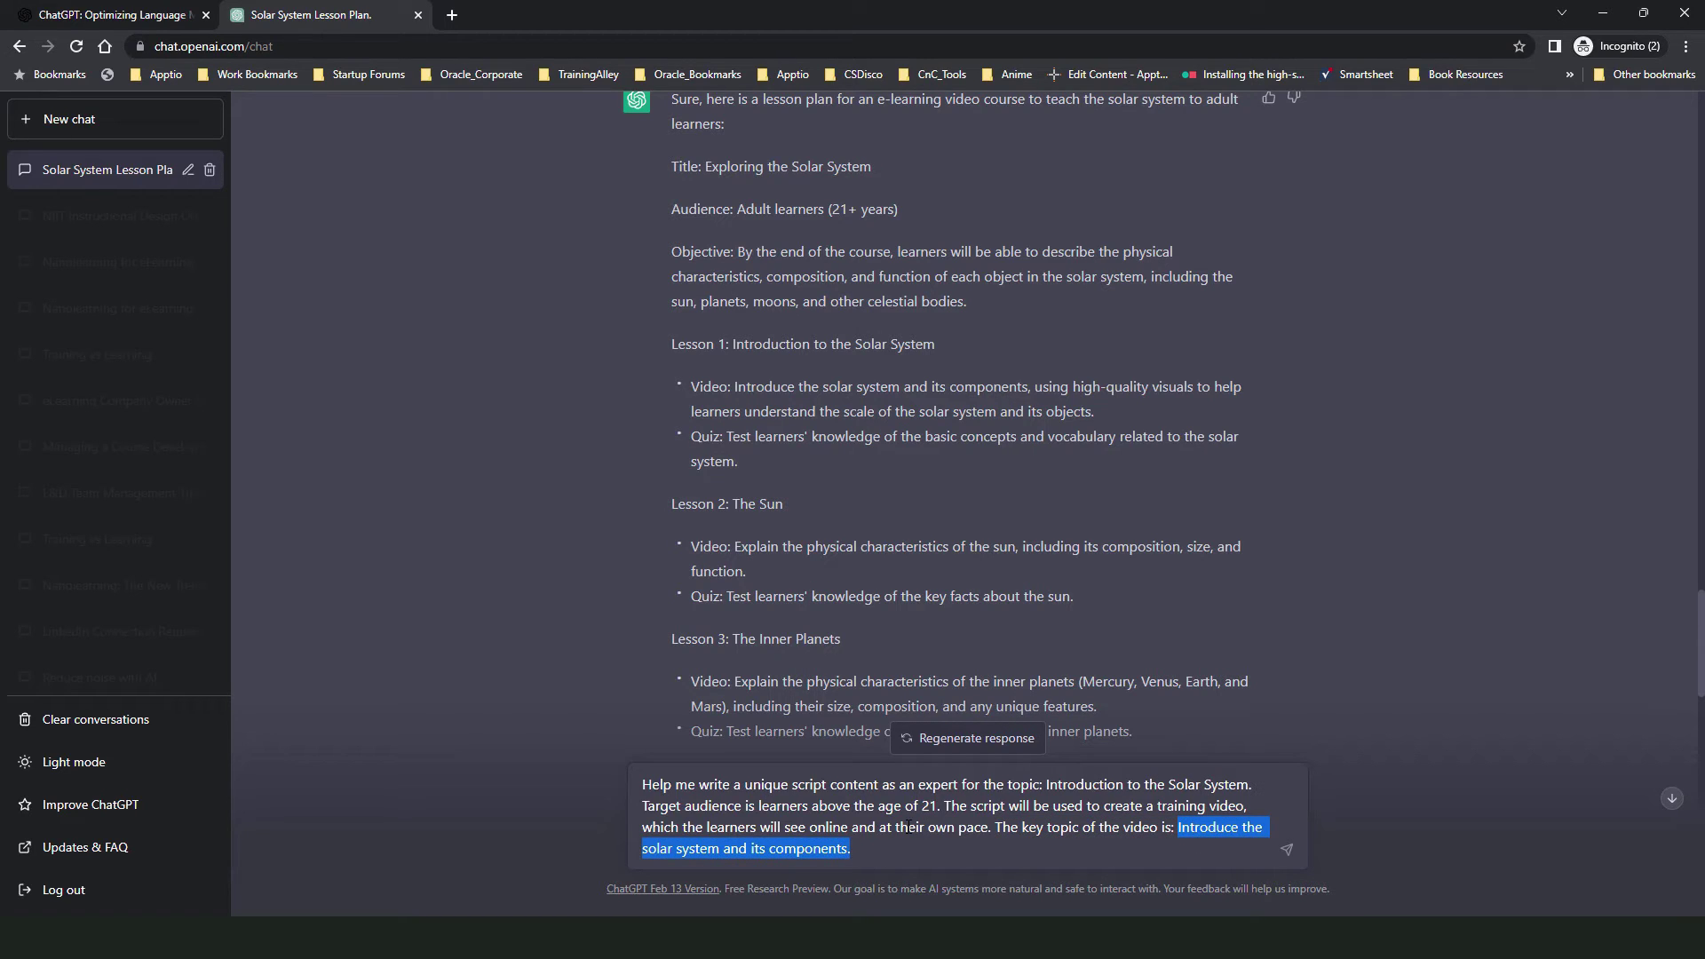
pyautogui.click(844, 784)
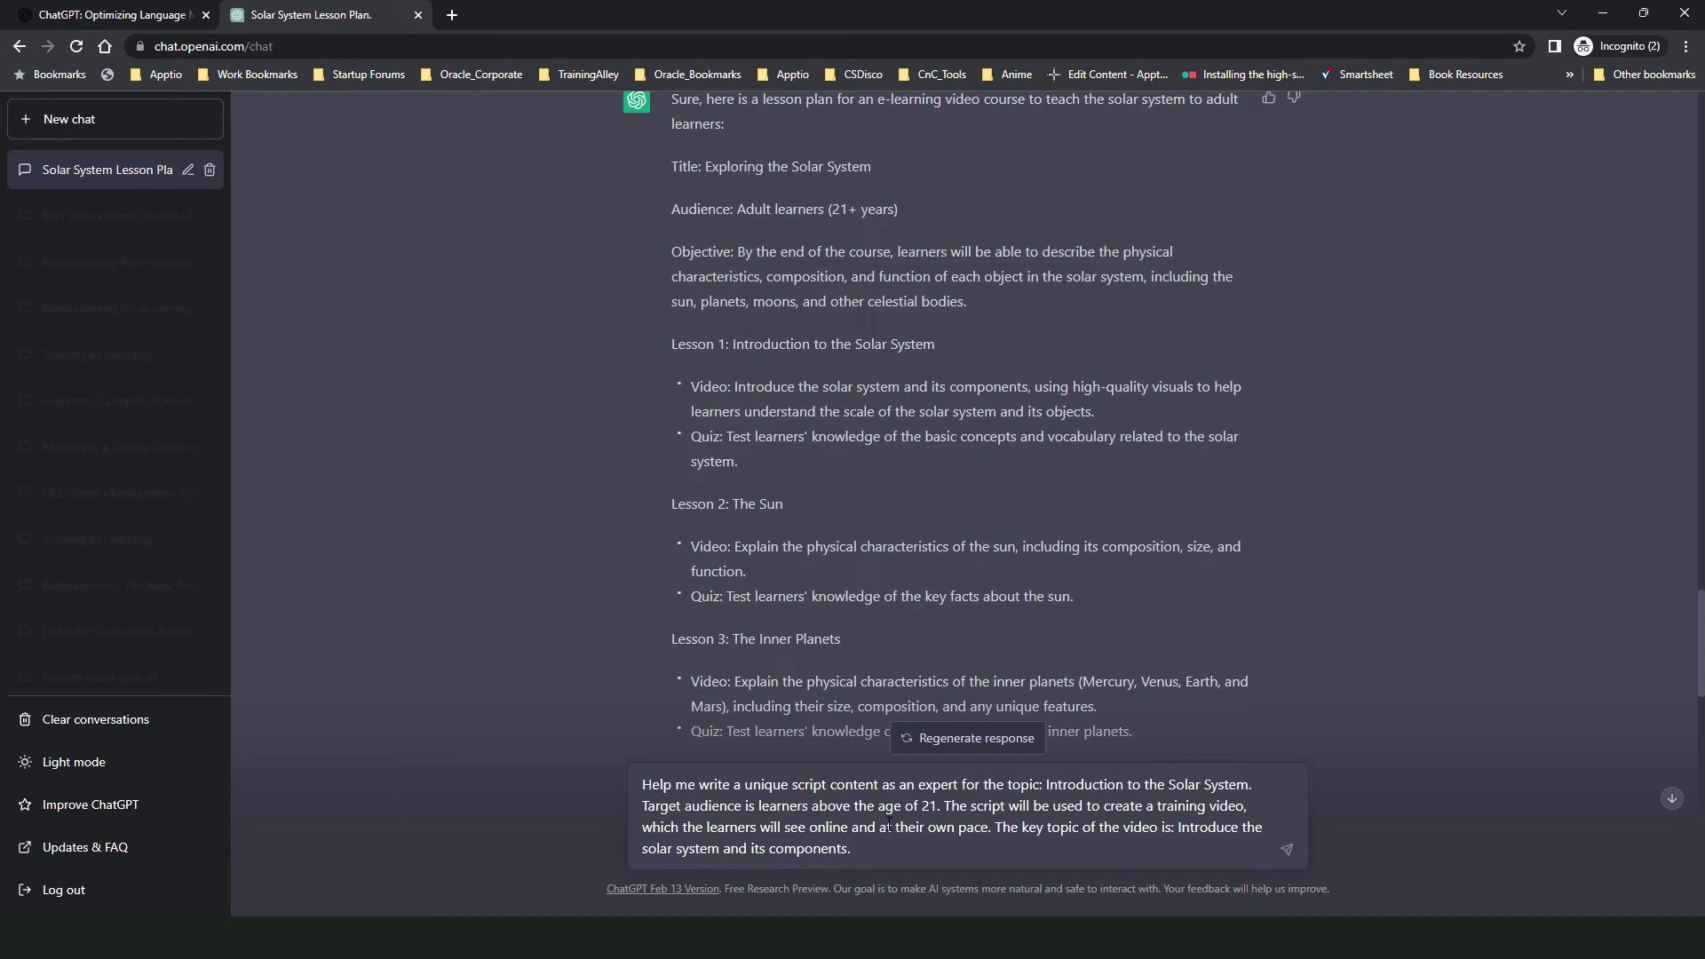
pyautogui.moveTo(882, 784); pyautogui.dragTo(957, 785)
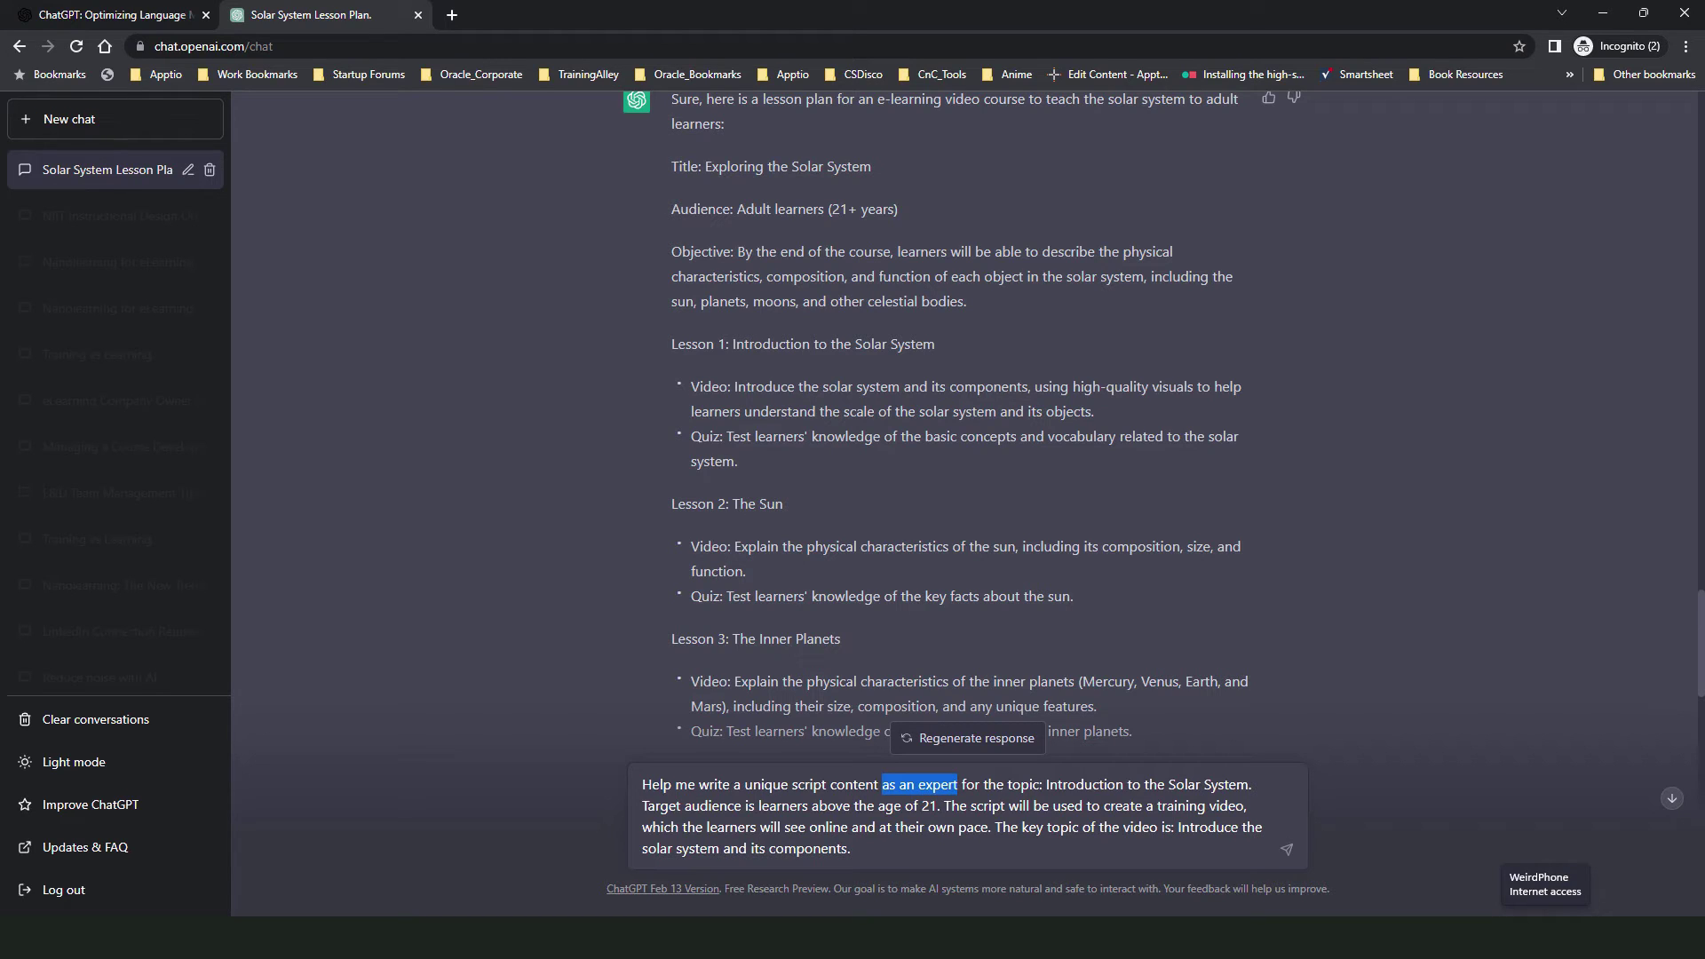
# Send the script request and highlight the opening paragraphs of the returned script.
pyautogui.click(1286, 849)
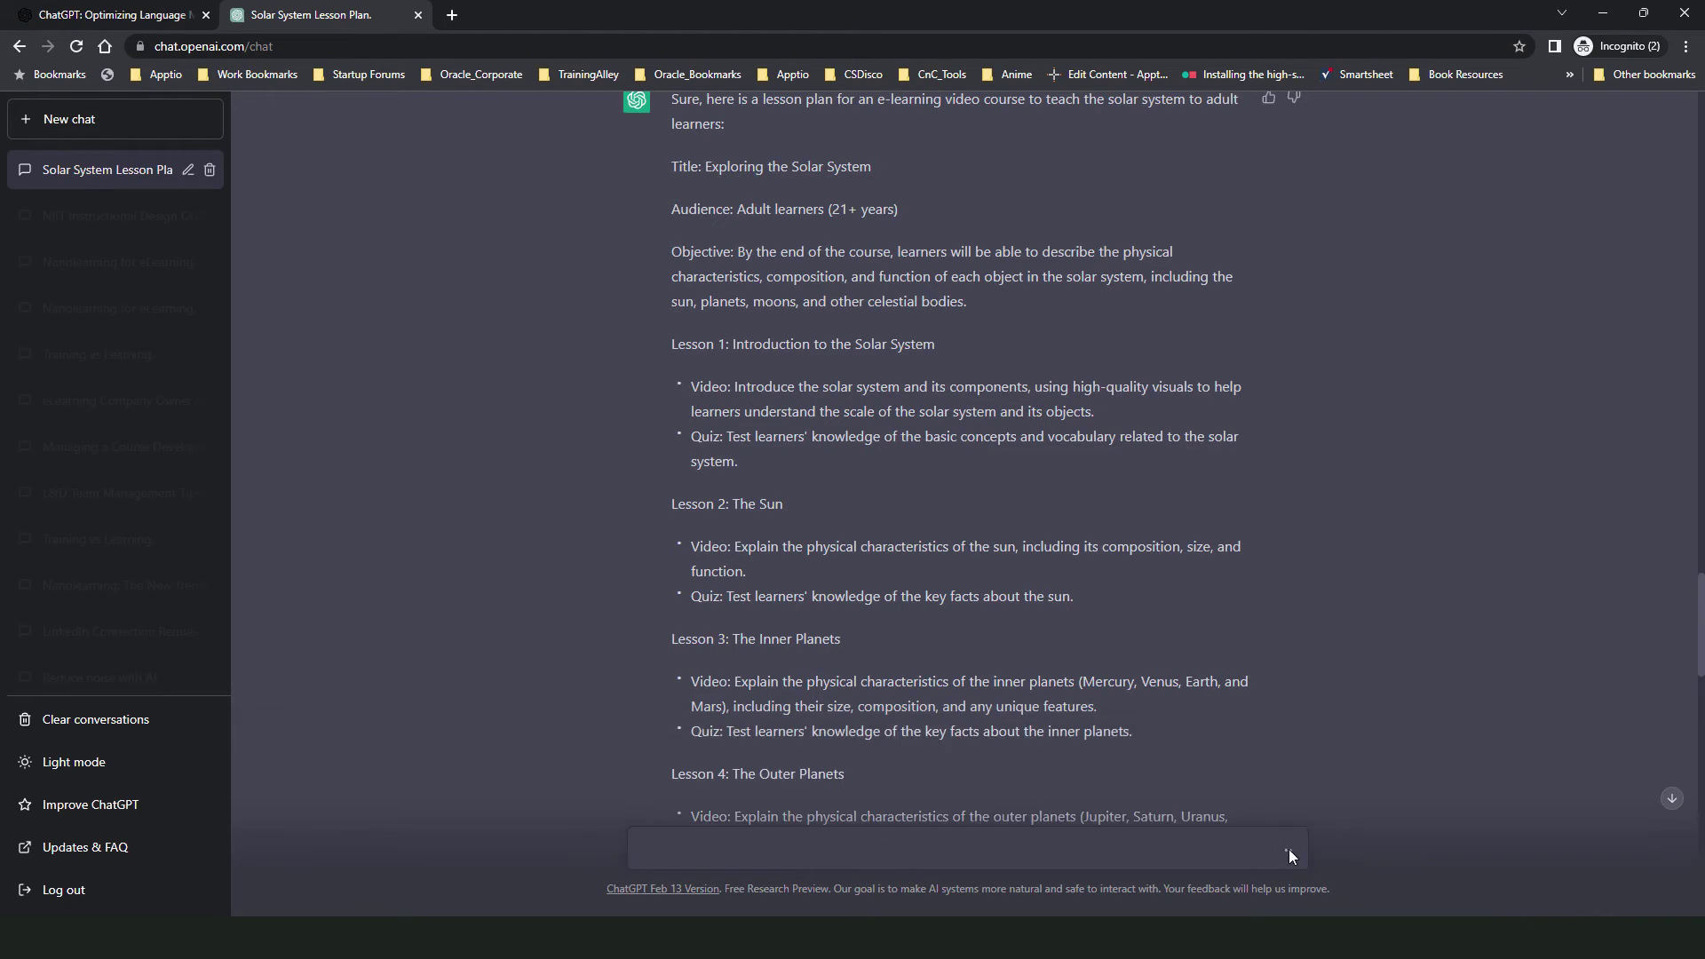
pyautogui.scroll(8, 712, 331)
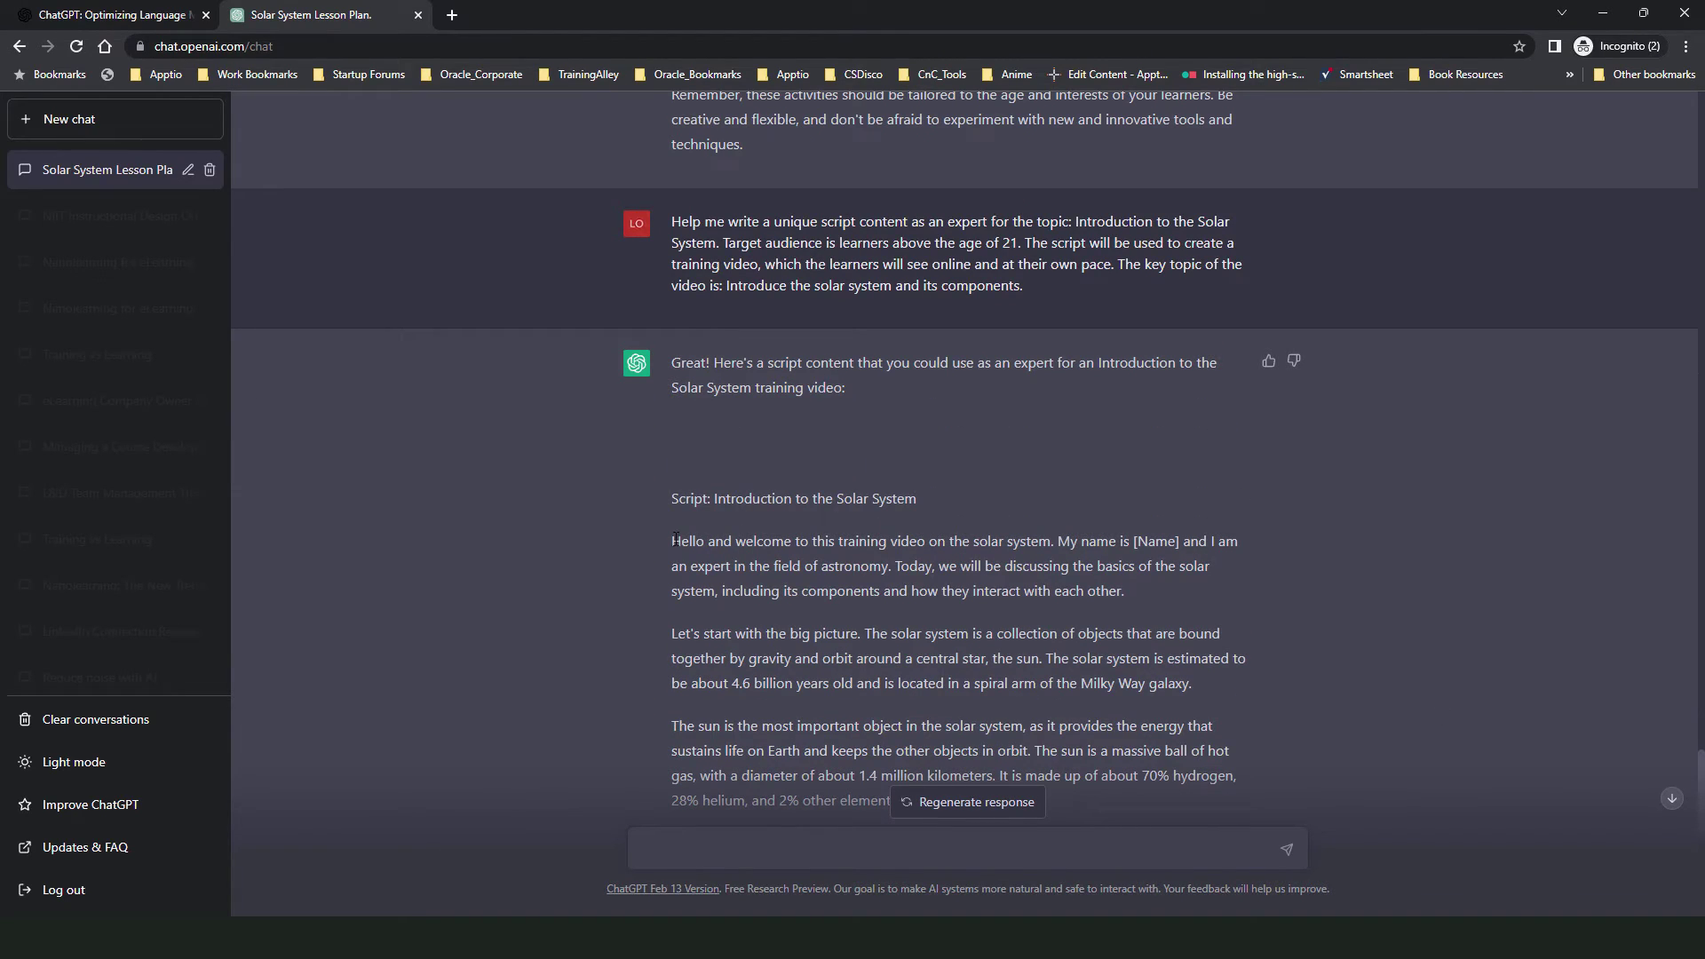
pyautogui.moveTo(675, 543); pyautogui.dragTo(971, 692)
pyautogui.click(747, 513)
# Scroll through the script and select its text from the greeting to the closing thank-you paragraph.
pyautogui.scroll(-1, 748, 520)
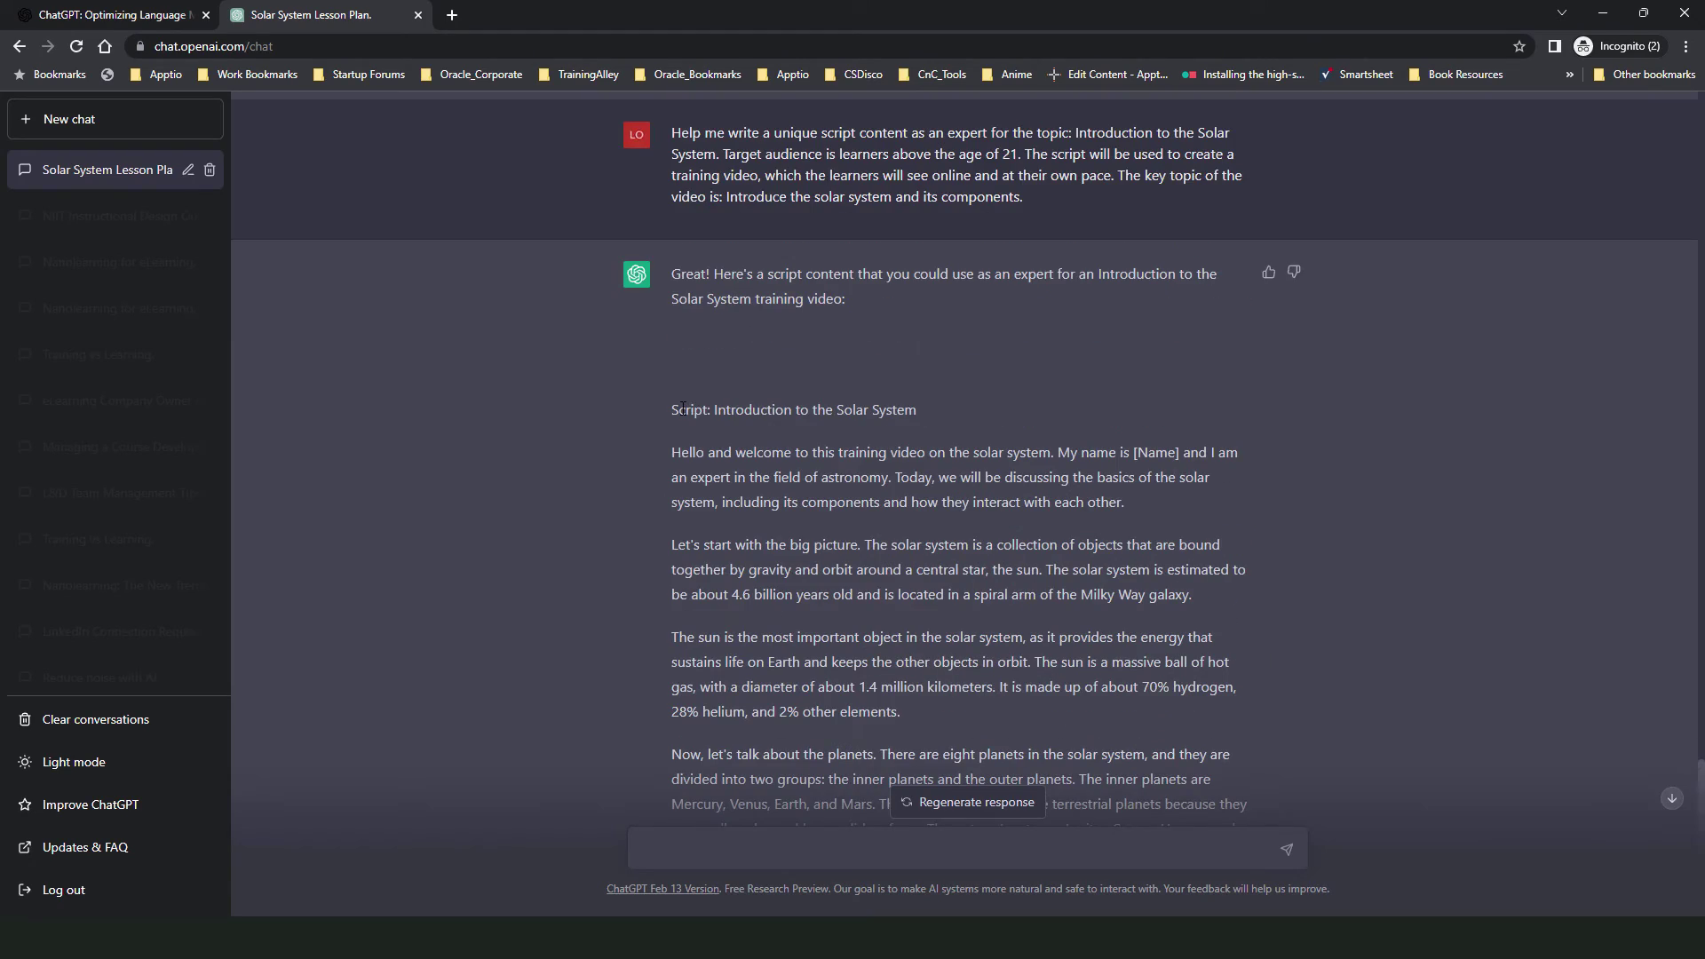
pyautogui.scroll(-7, 723, 401)
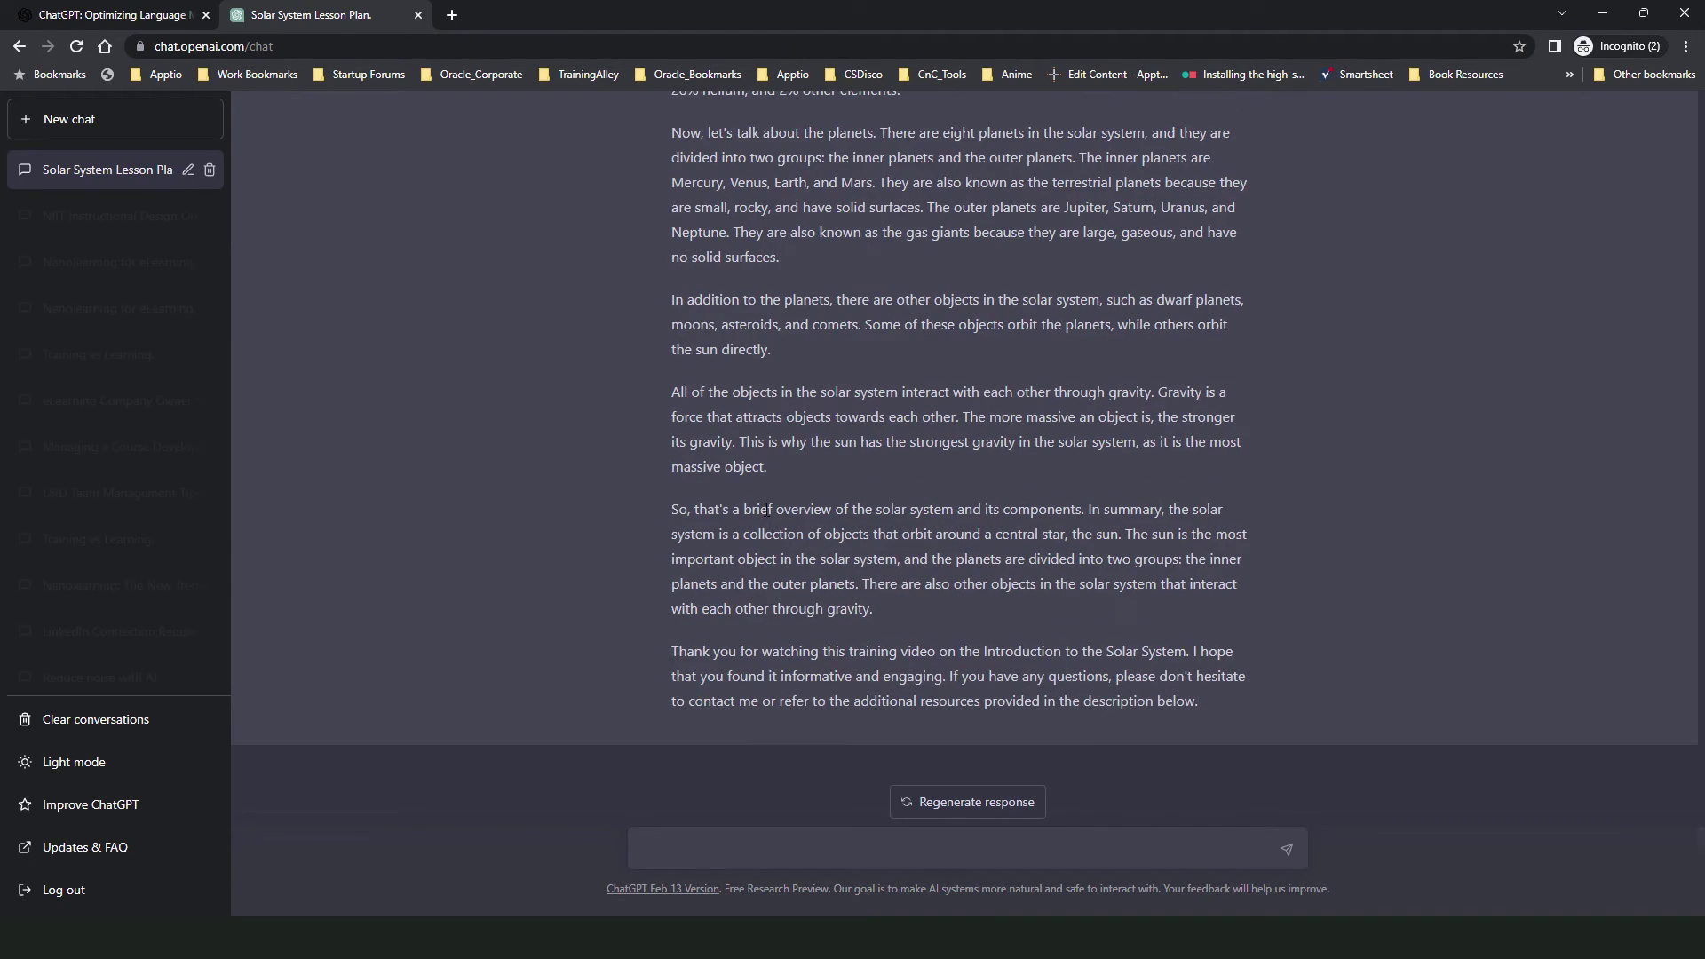
pyautogui.scroll(7, 766, 511)
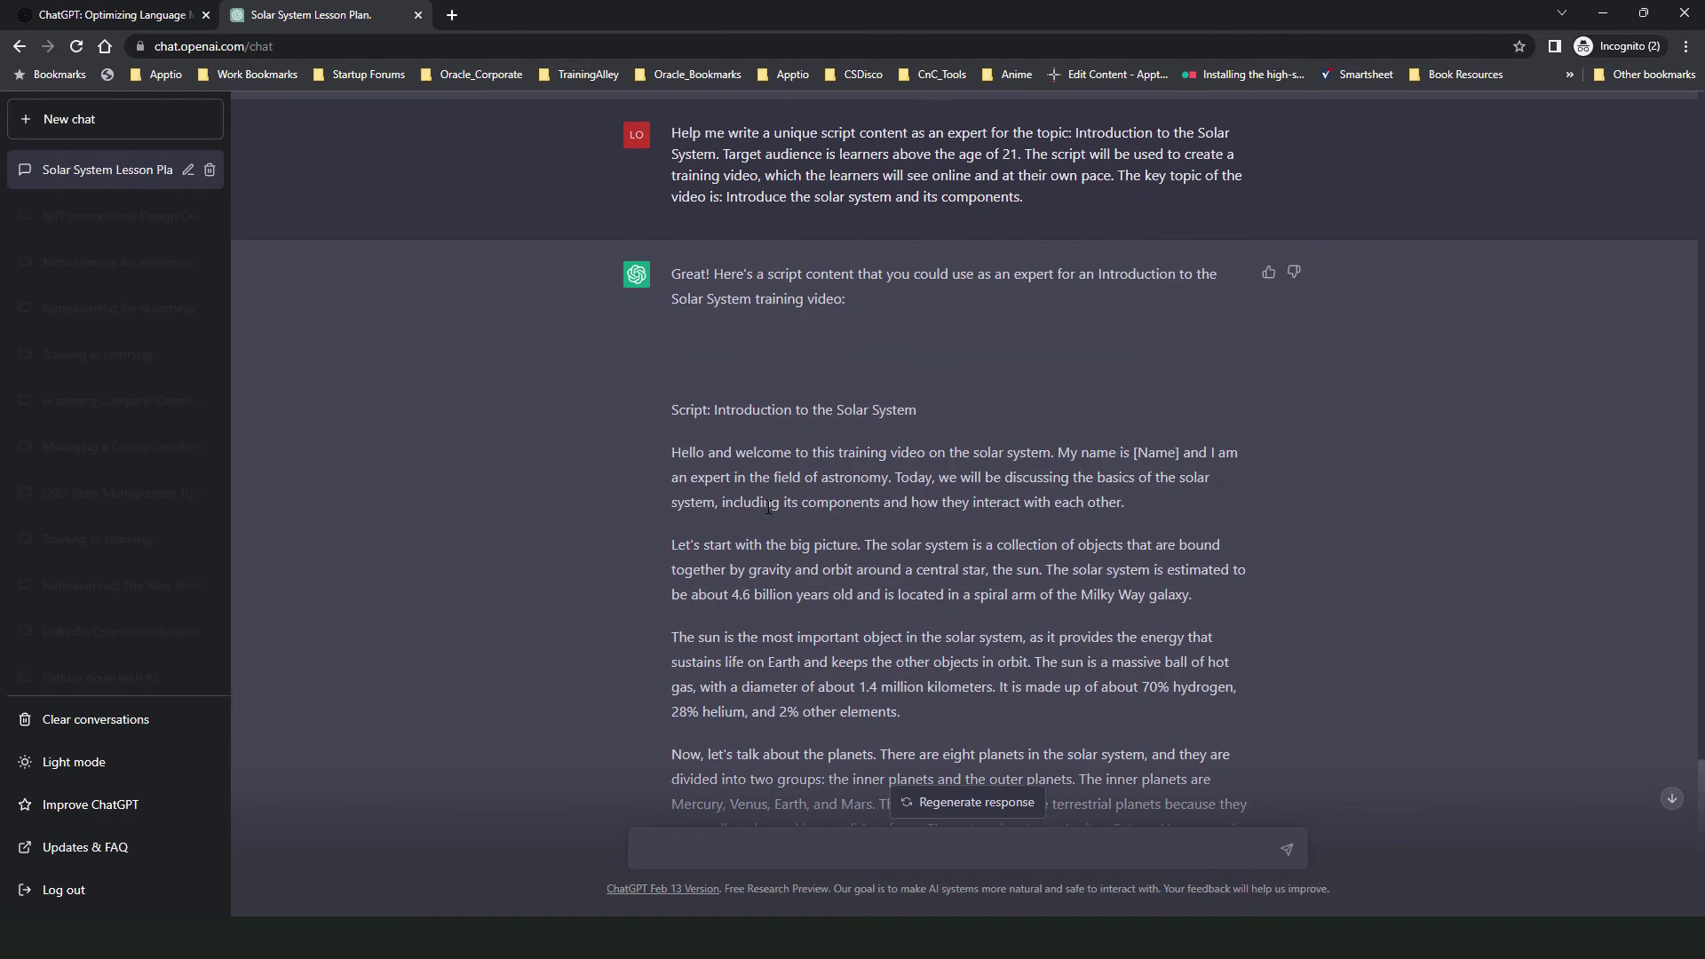
pyautogui.scroll(1, 769, 506)
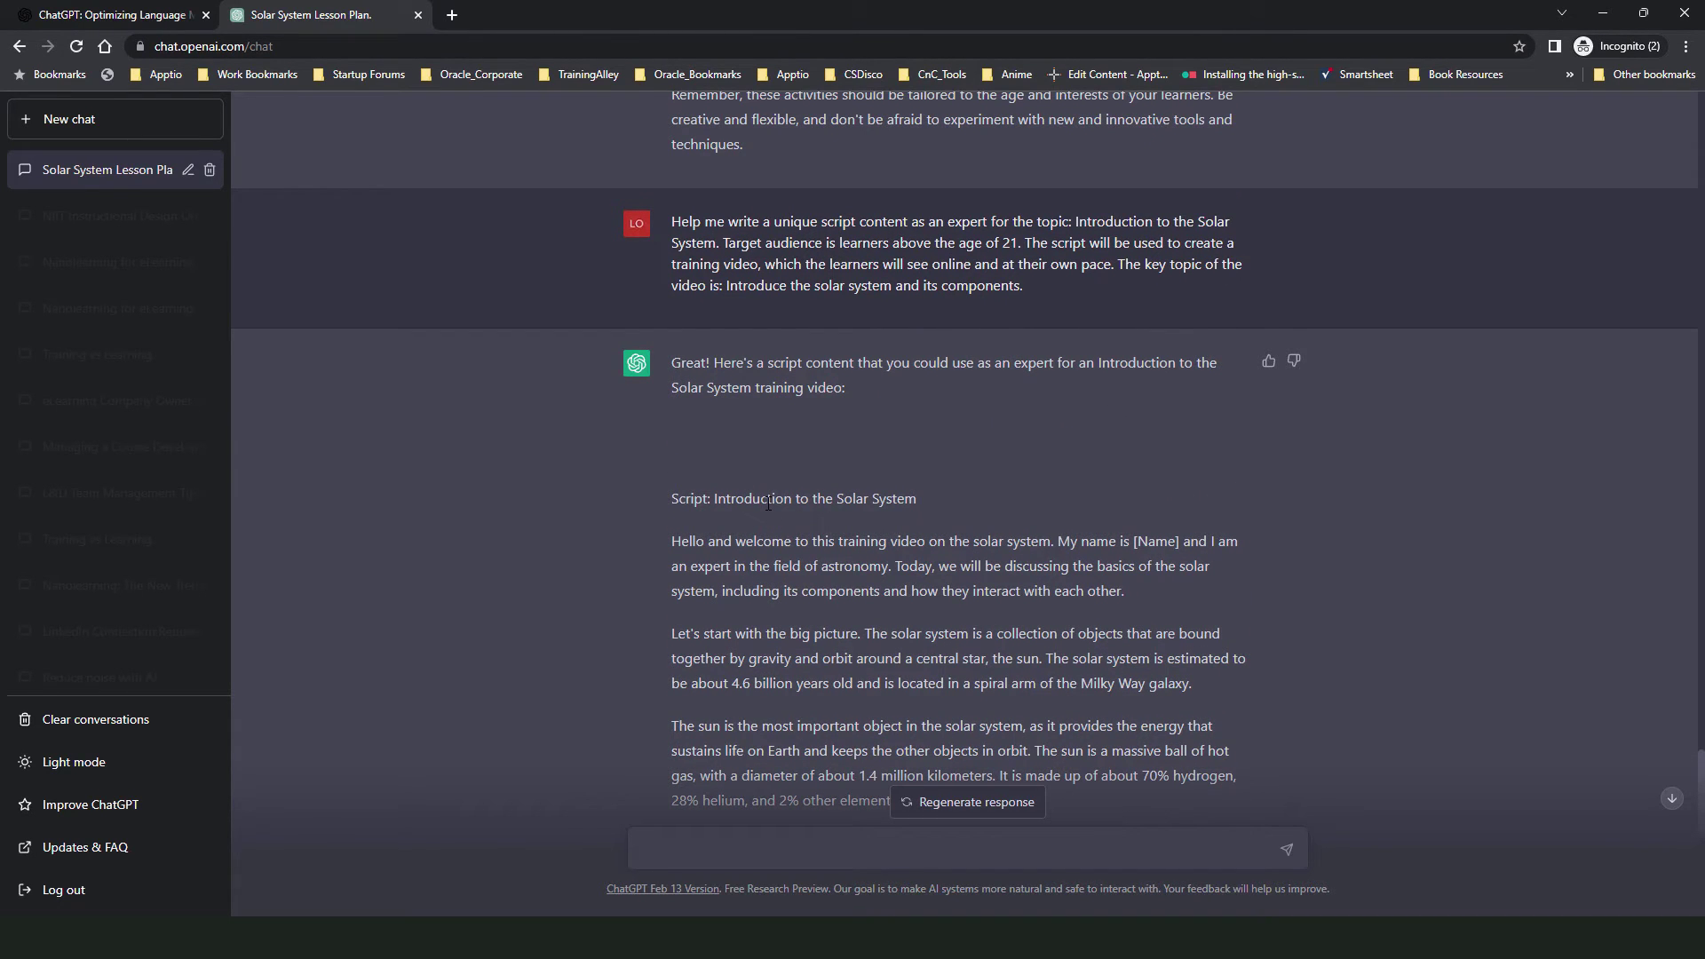
pyautogui.scroll(-1, 769, 504)
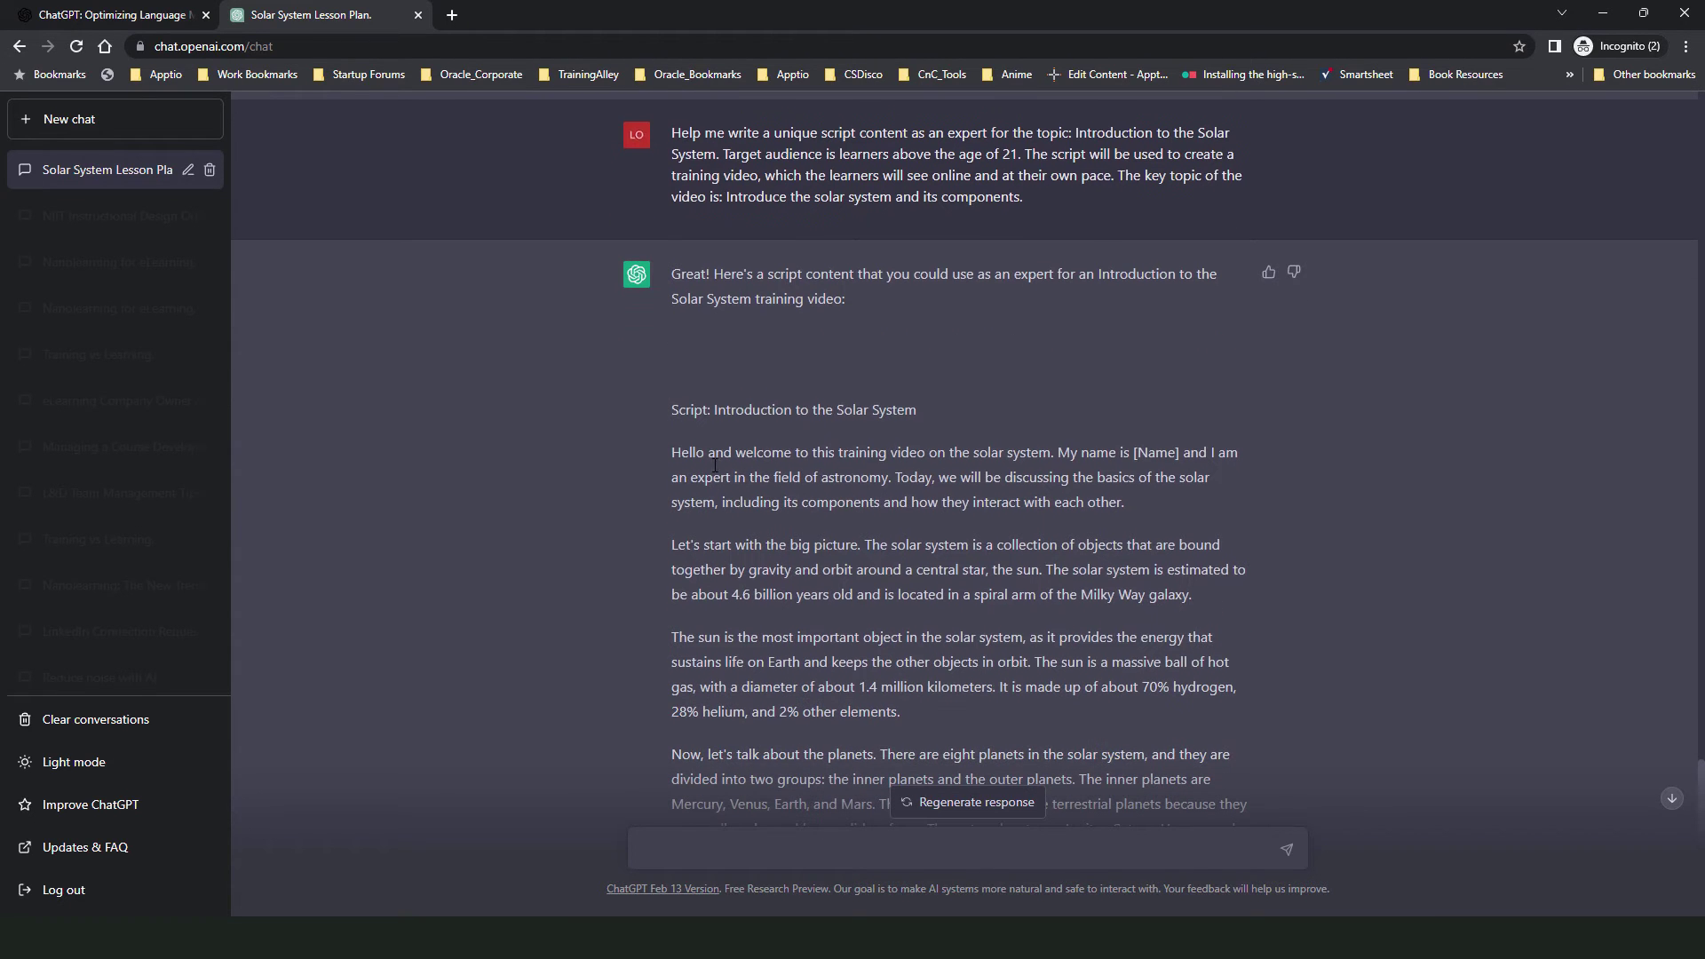
pyautogui.moveTo(671, 452); pyautogui.dragTo(1212, 717)
pyautogui.scroll(-7, 850, 592)
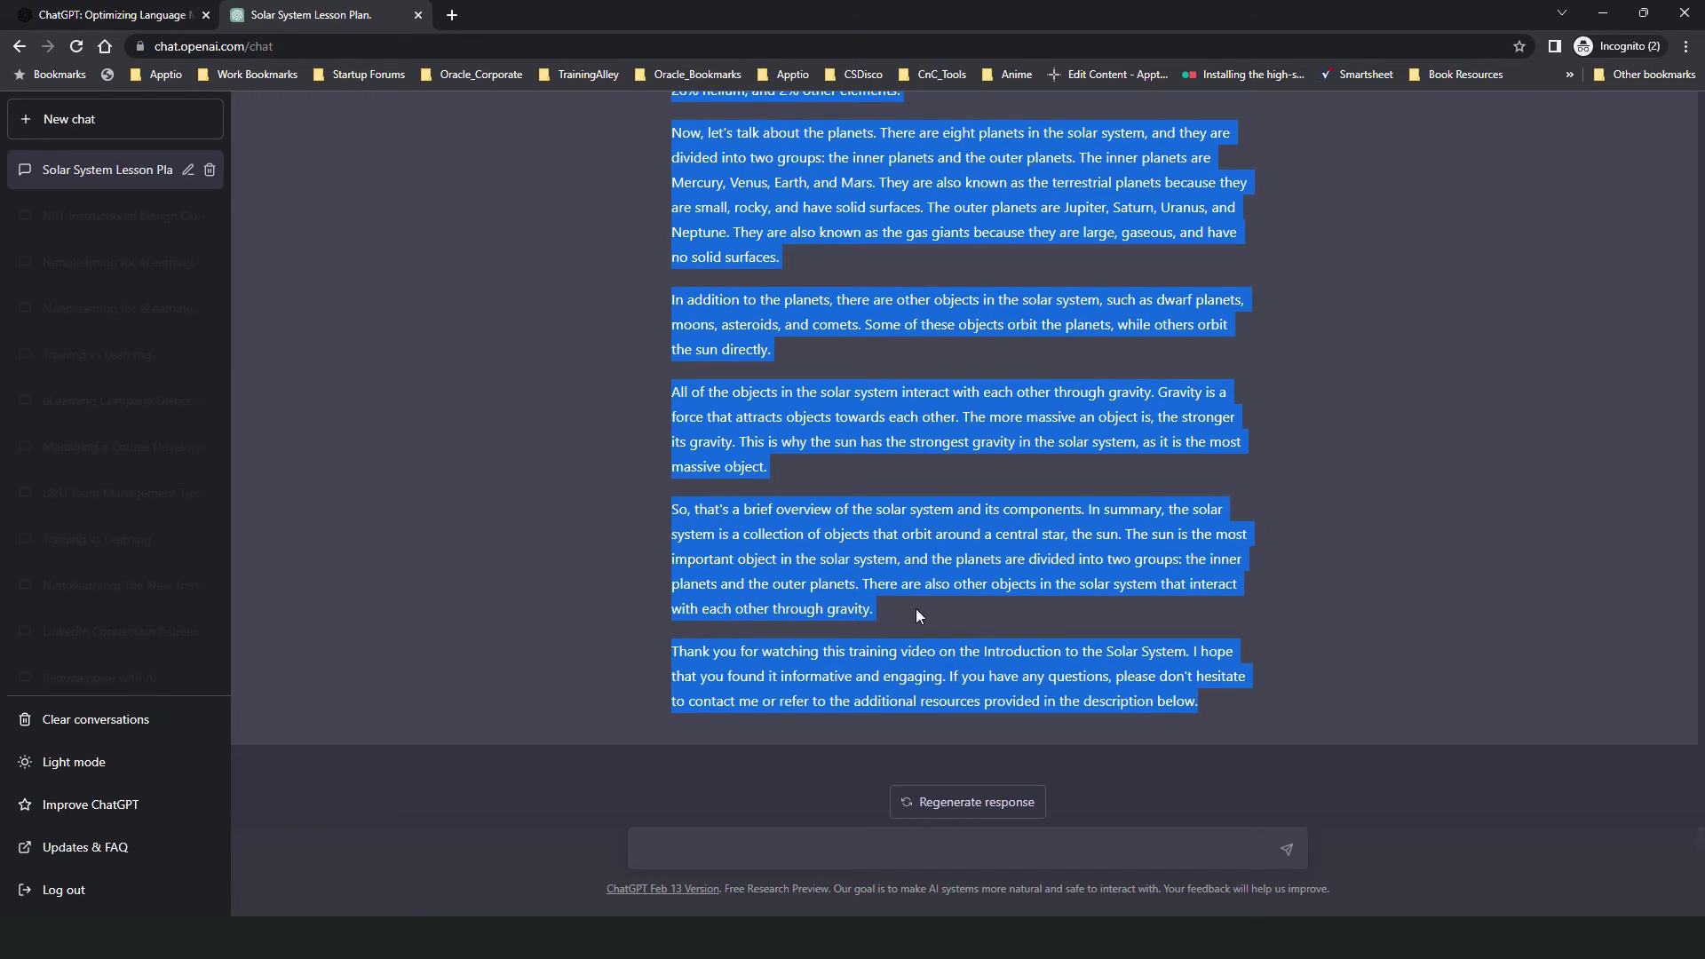
pyautogui.scroll(2, 882, 616)
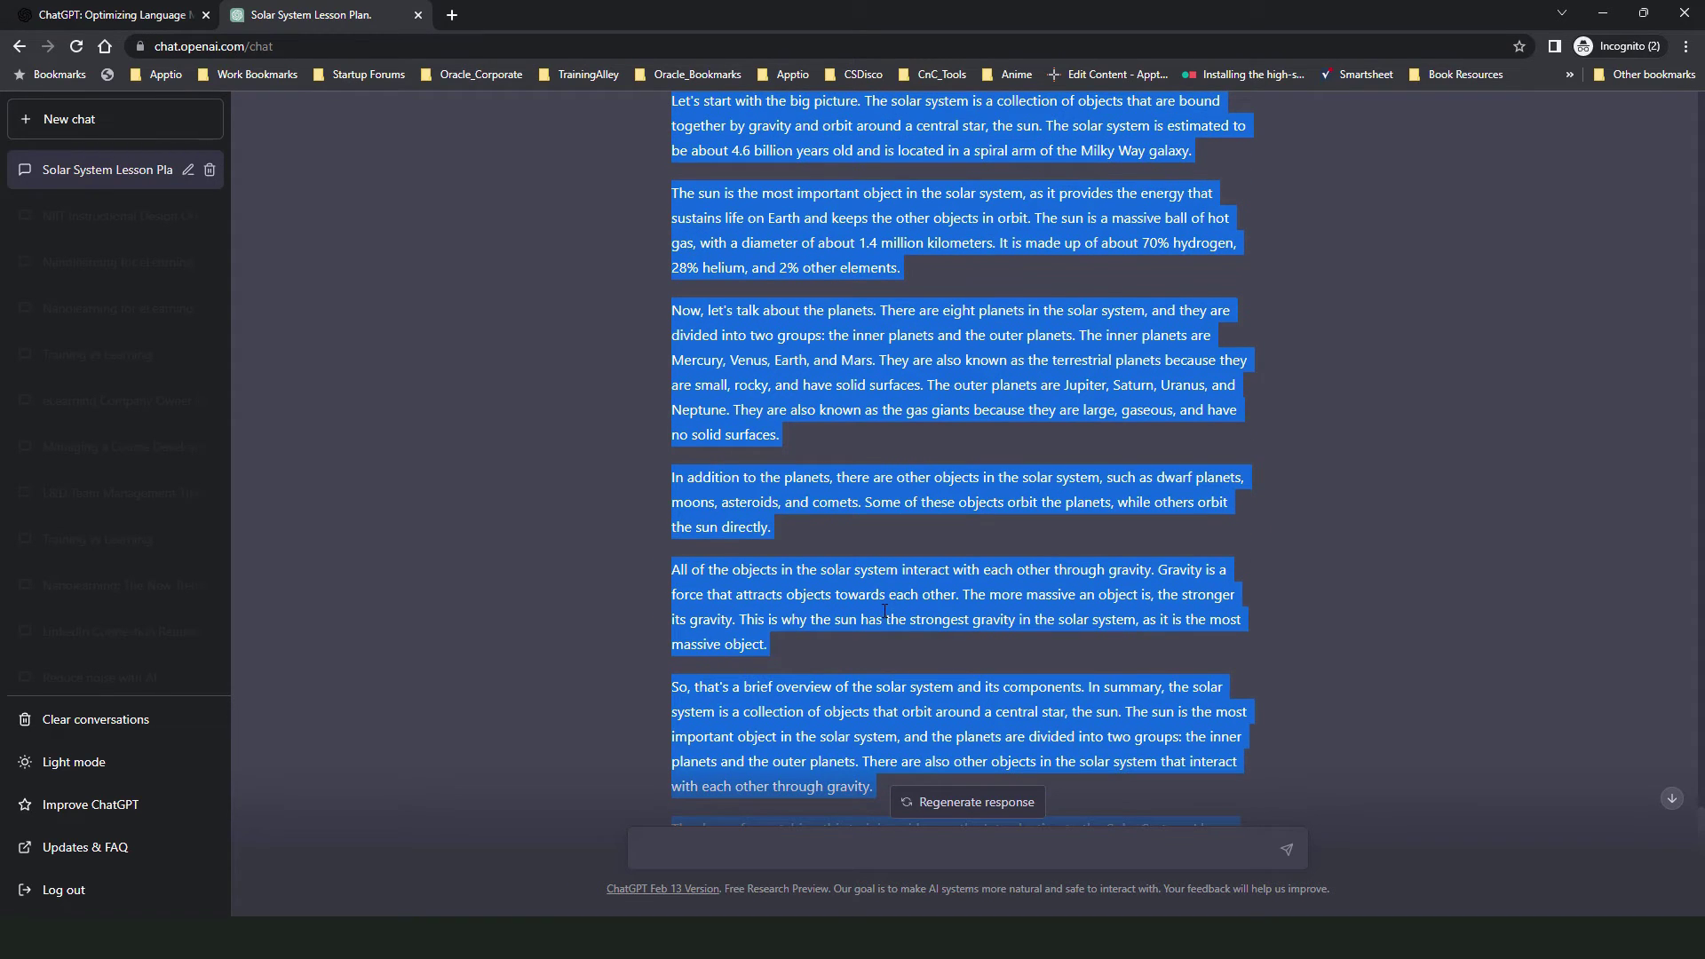
pyautogui.scroll(3, 884, 611)
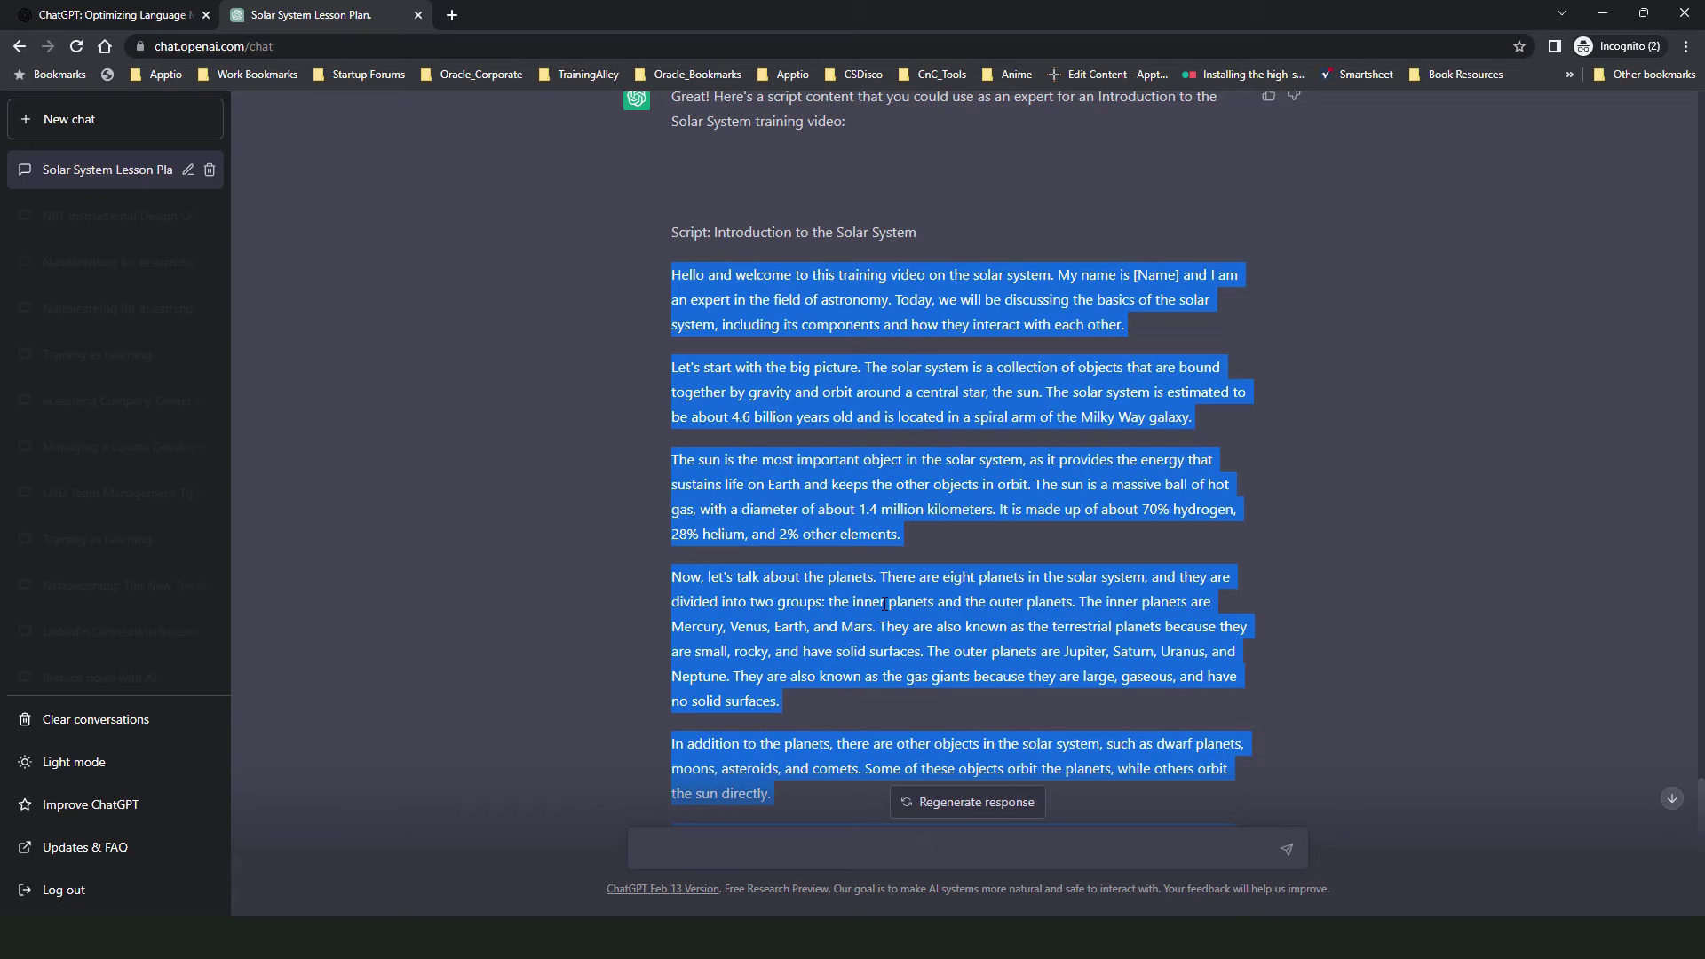
pyautogui.scroll(-4, 906, 595)
# Select the original script request prompt in the conversation so it can be copied.
pyautogui.scroll(8, 915, 588)
pyautogui.click(859, 317)
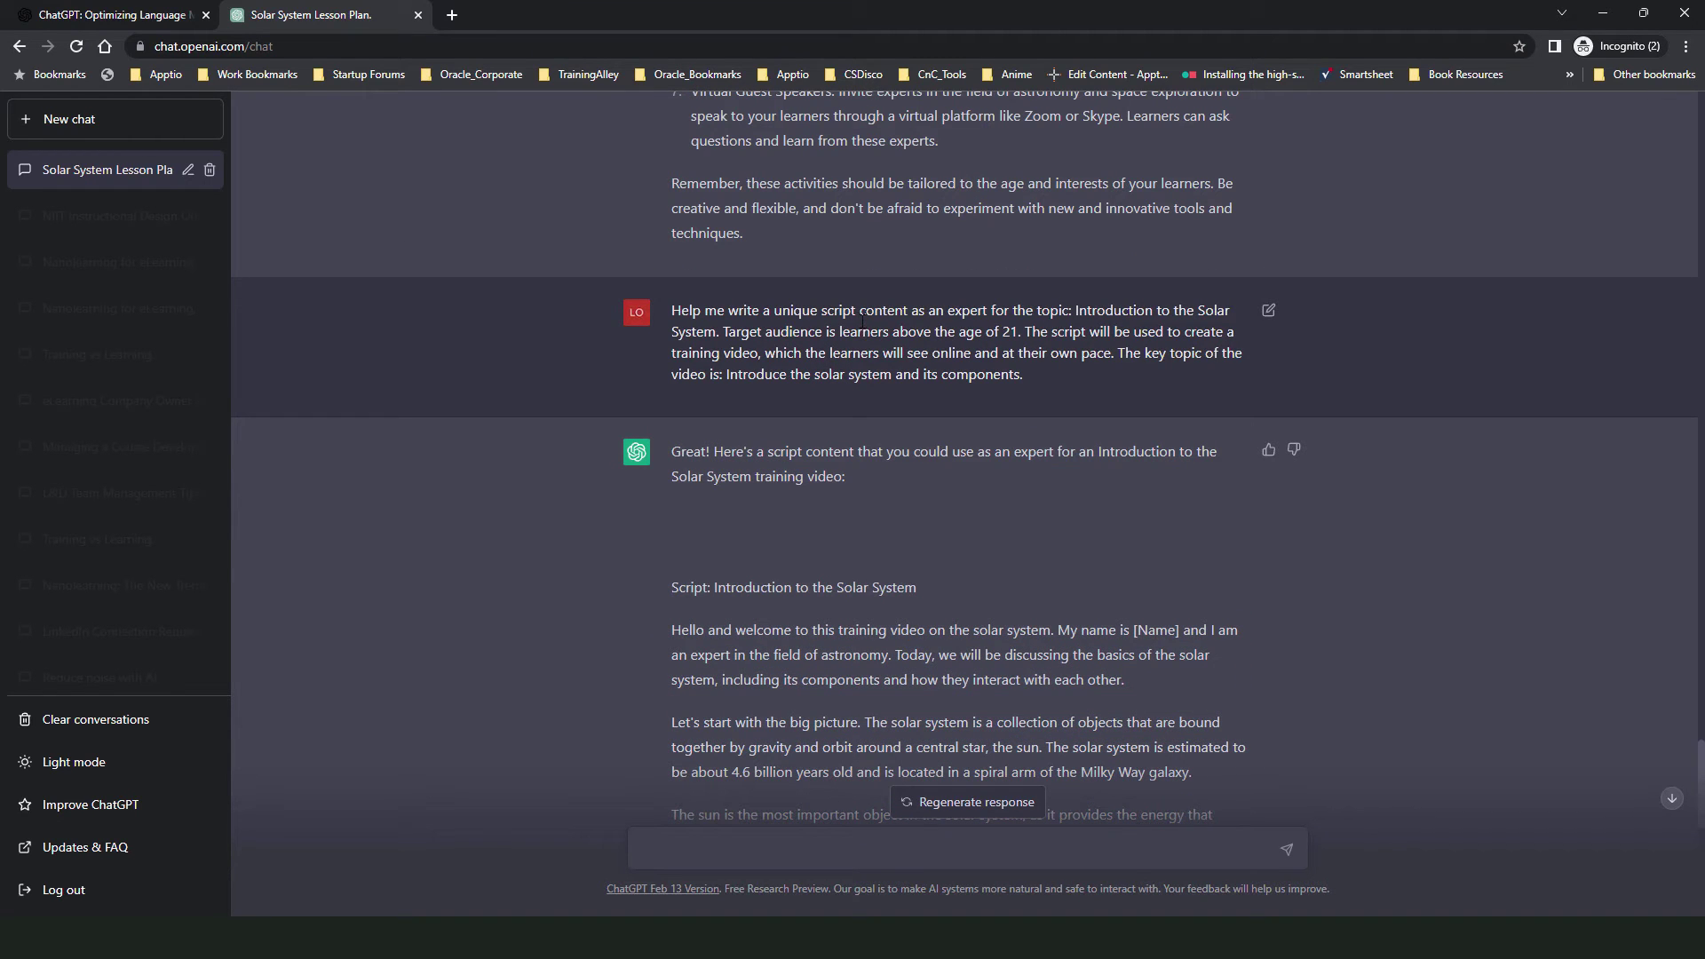
pyautogui.moveTo(691, 309); pyautogui.dragTo(1046, 380)
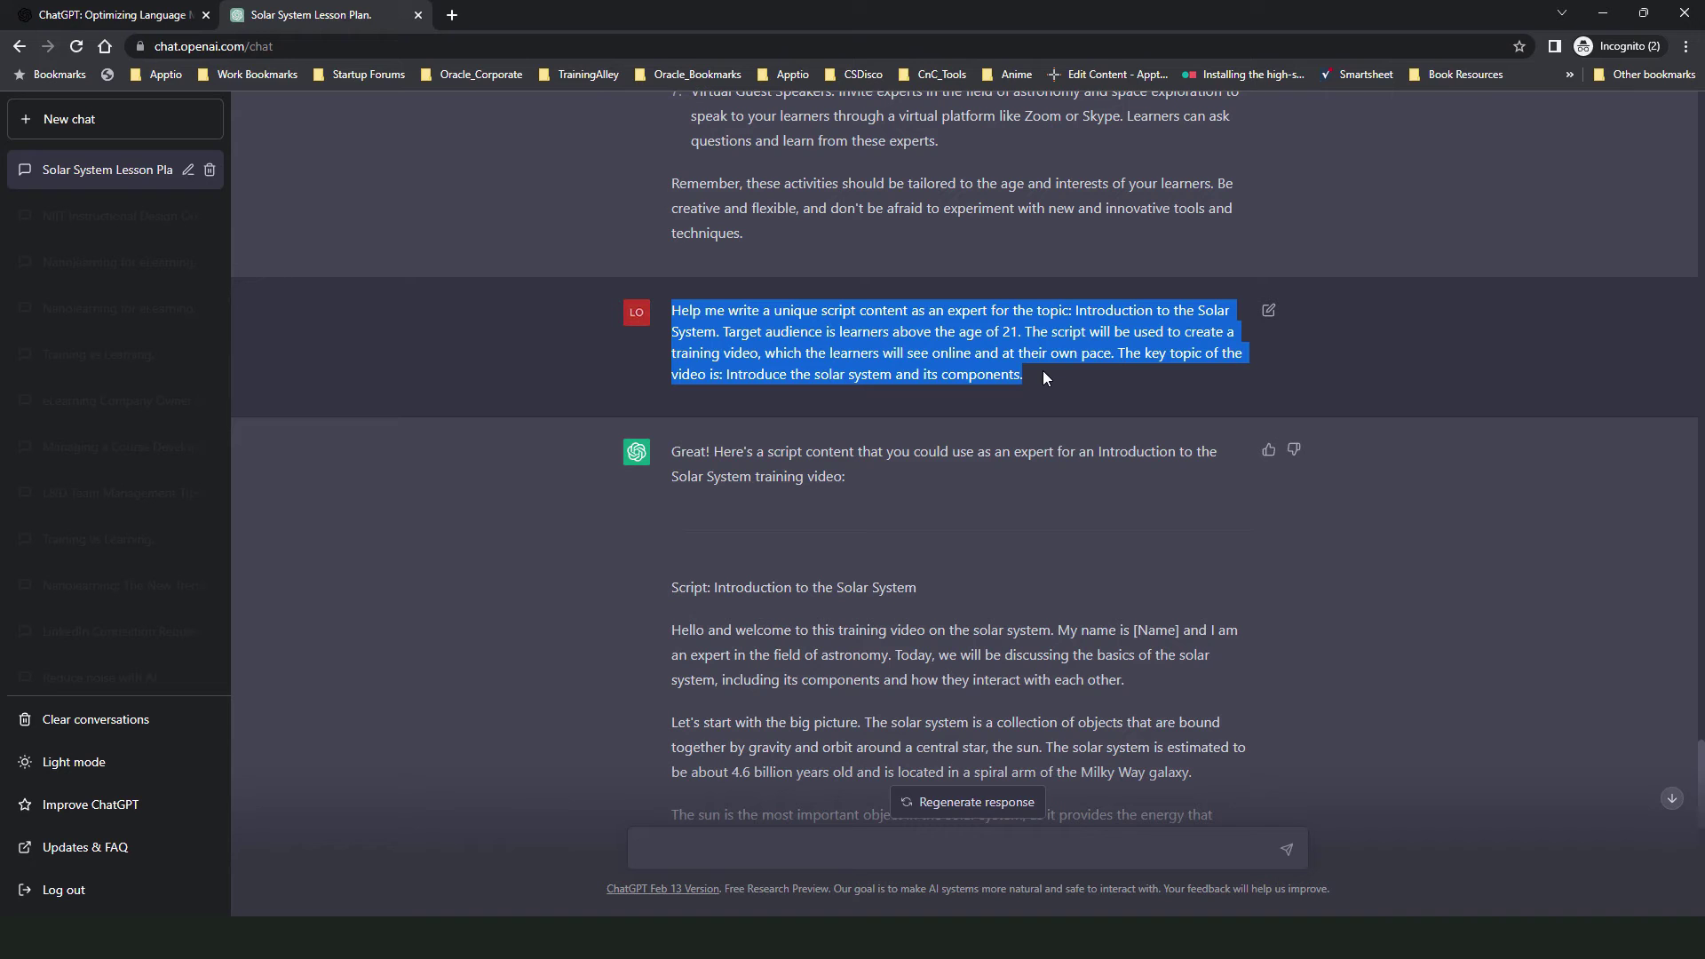
pyautogui.scroll(-10, 935, 501)
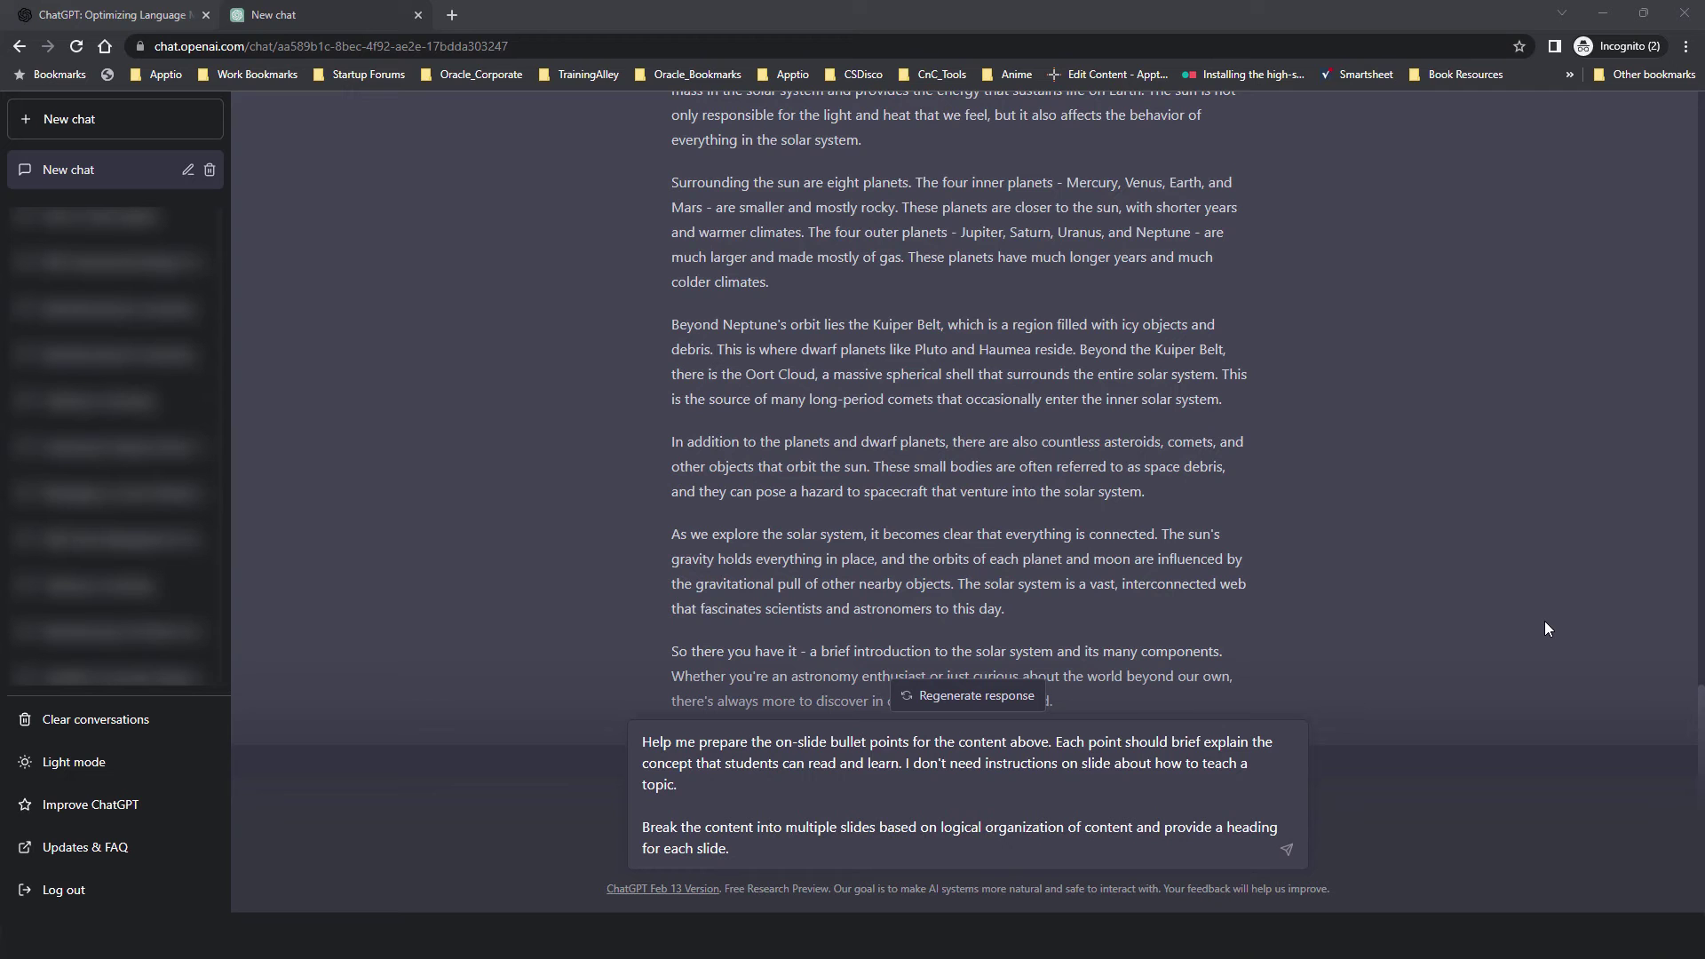
# Fix 'brief explain' to 'briefly explain' and review the no-teaching-instructions sentence.
pyautogui.write('ly')
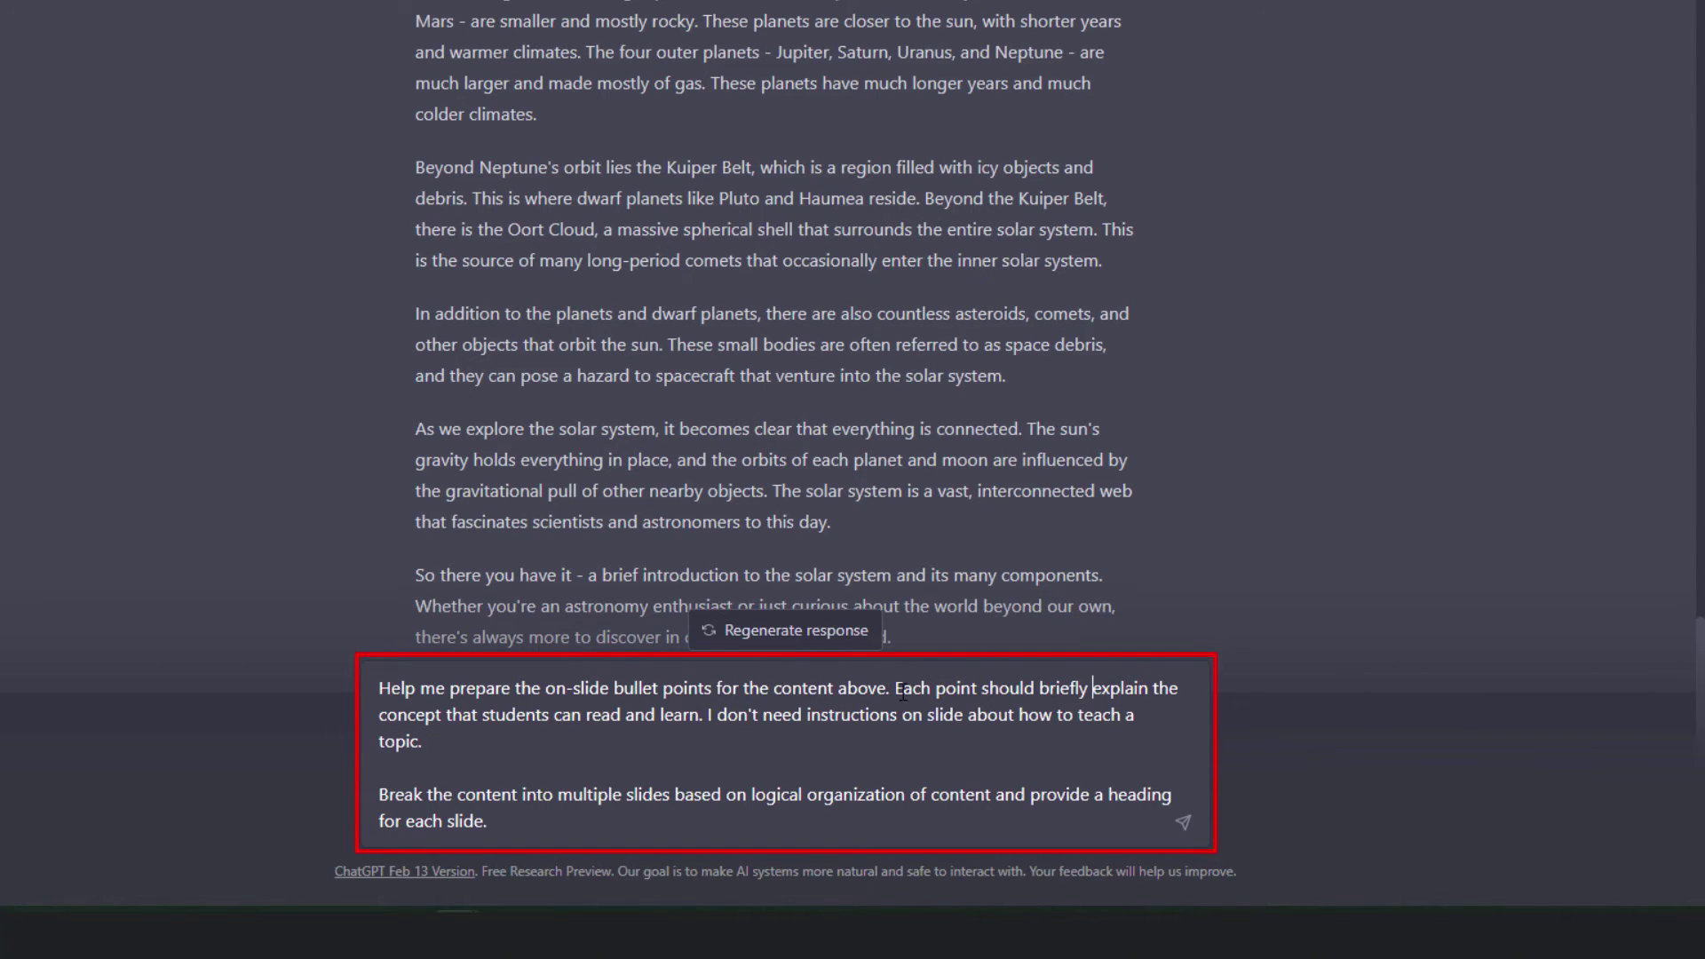
pyautogui.moveTo(899, 688); pyautogui.dragTo(721, 734)
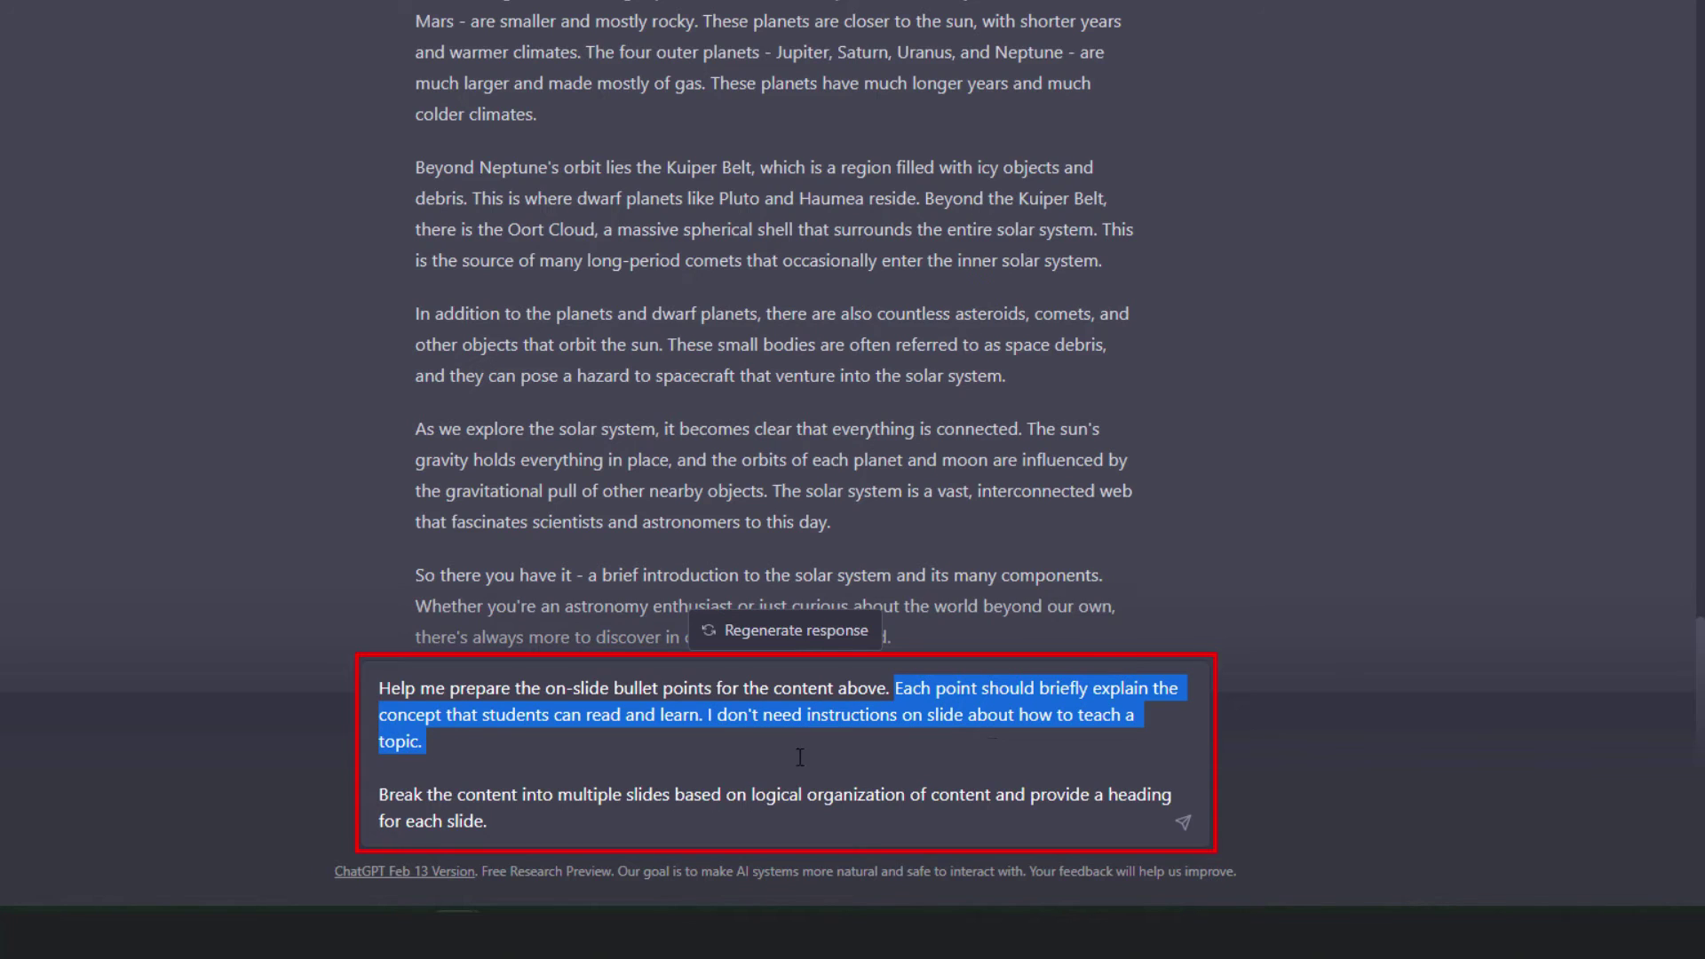
pyautogui.click(425, 754)
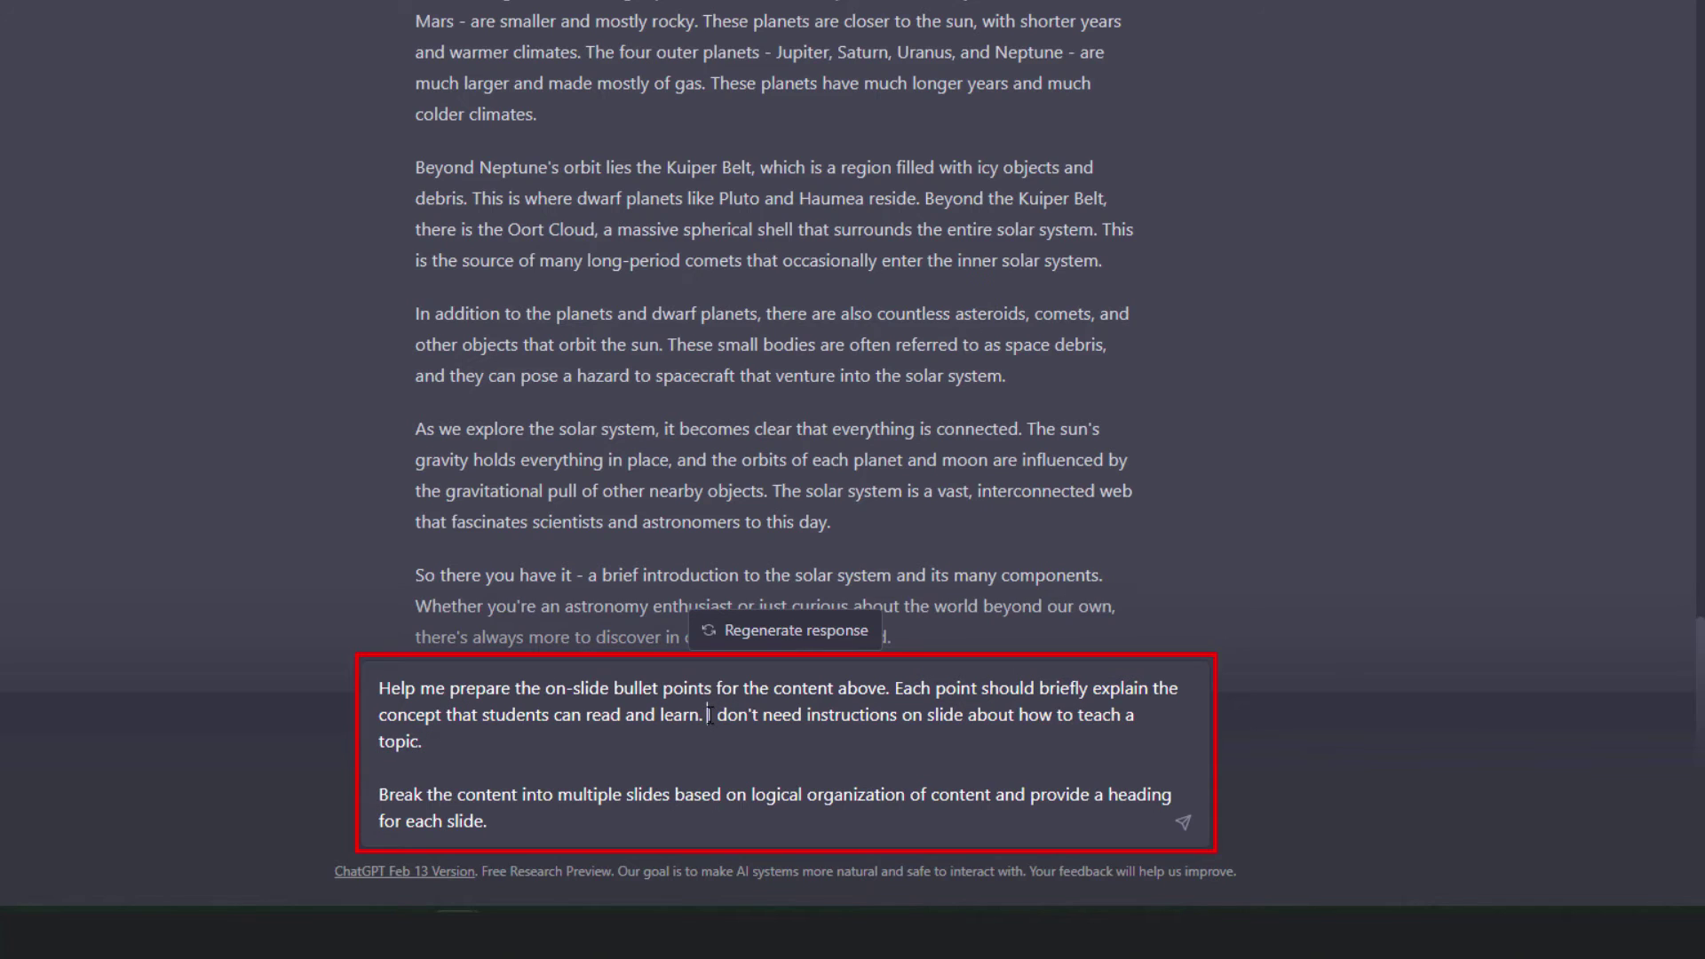
pyautogui.moveTo(709, 716); pyautogui.dragTo(781, 750)
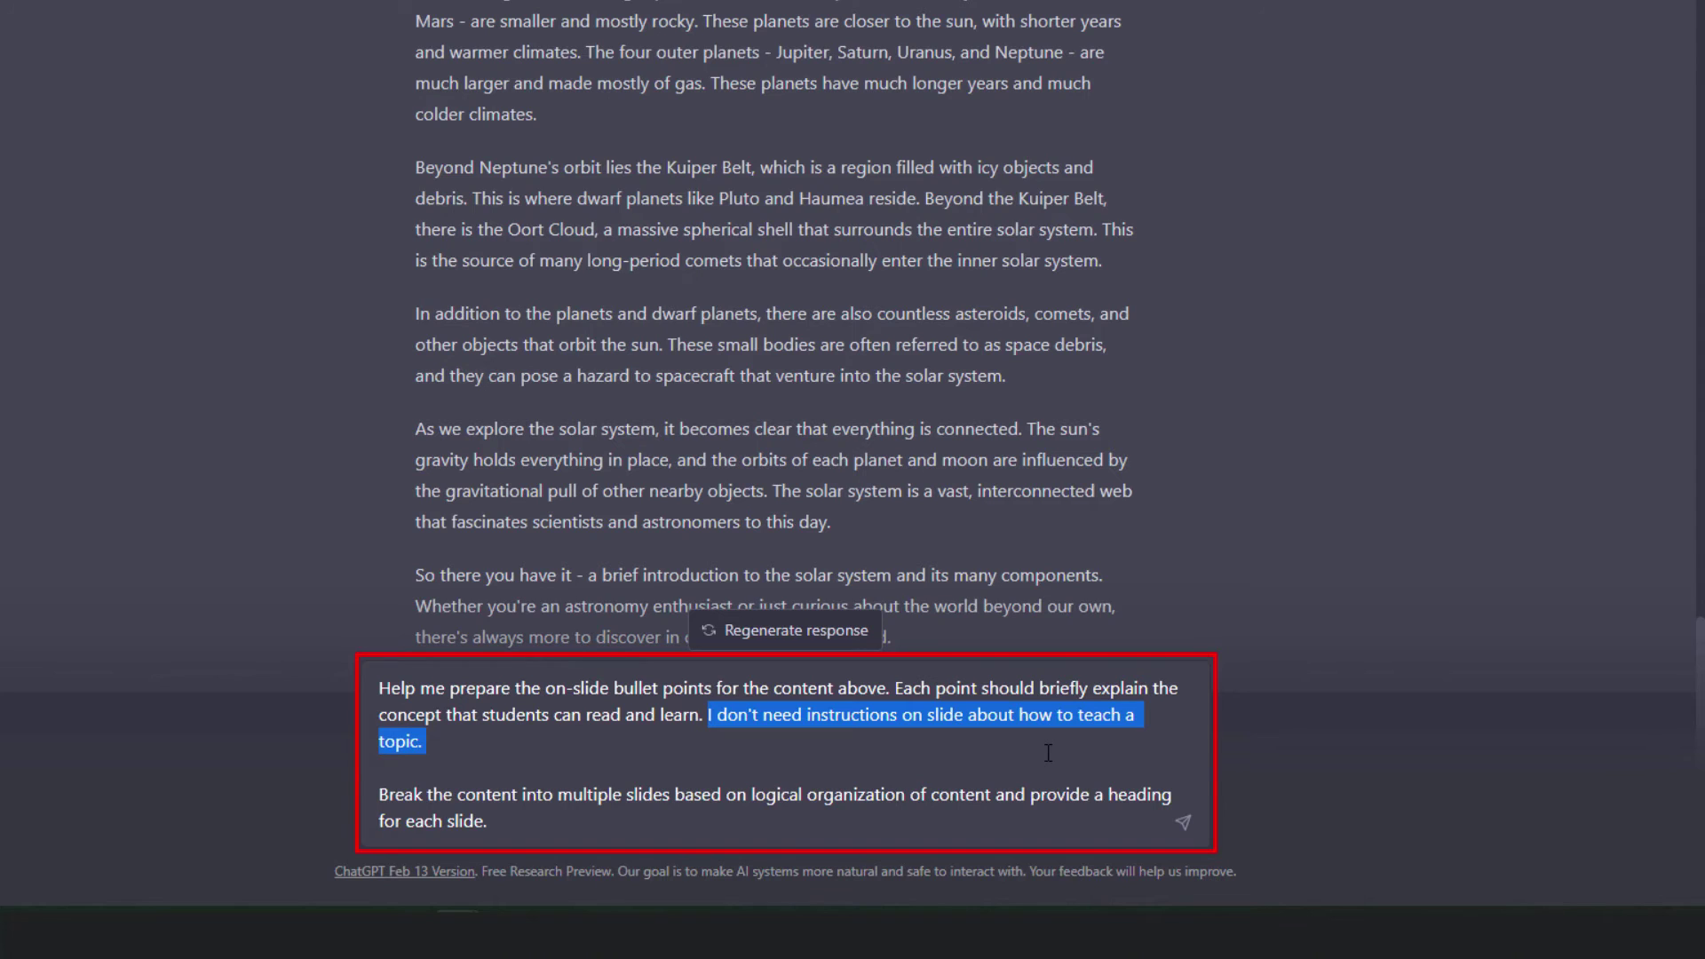
pyautogui.click(825, 804)
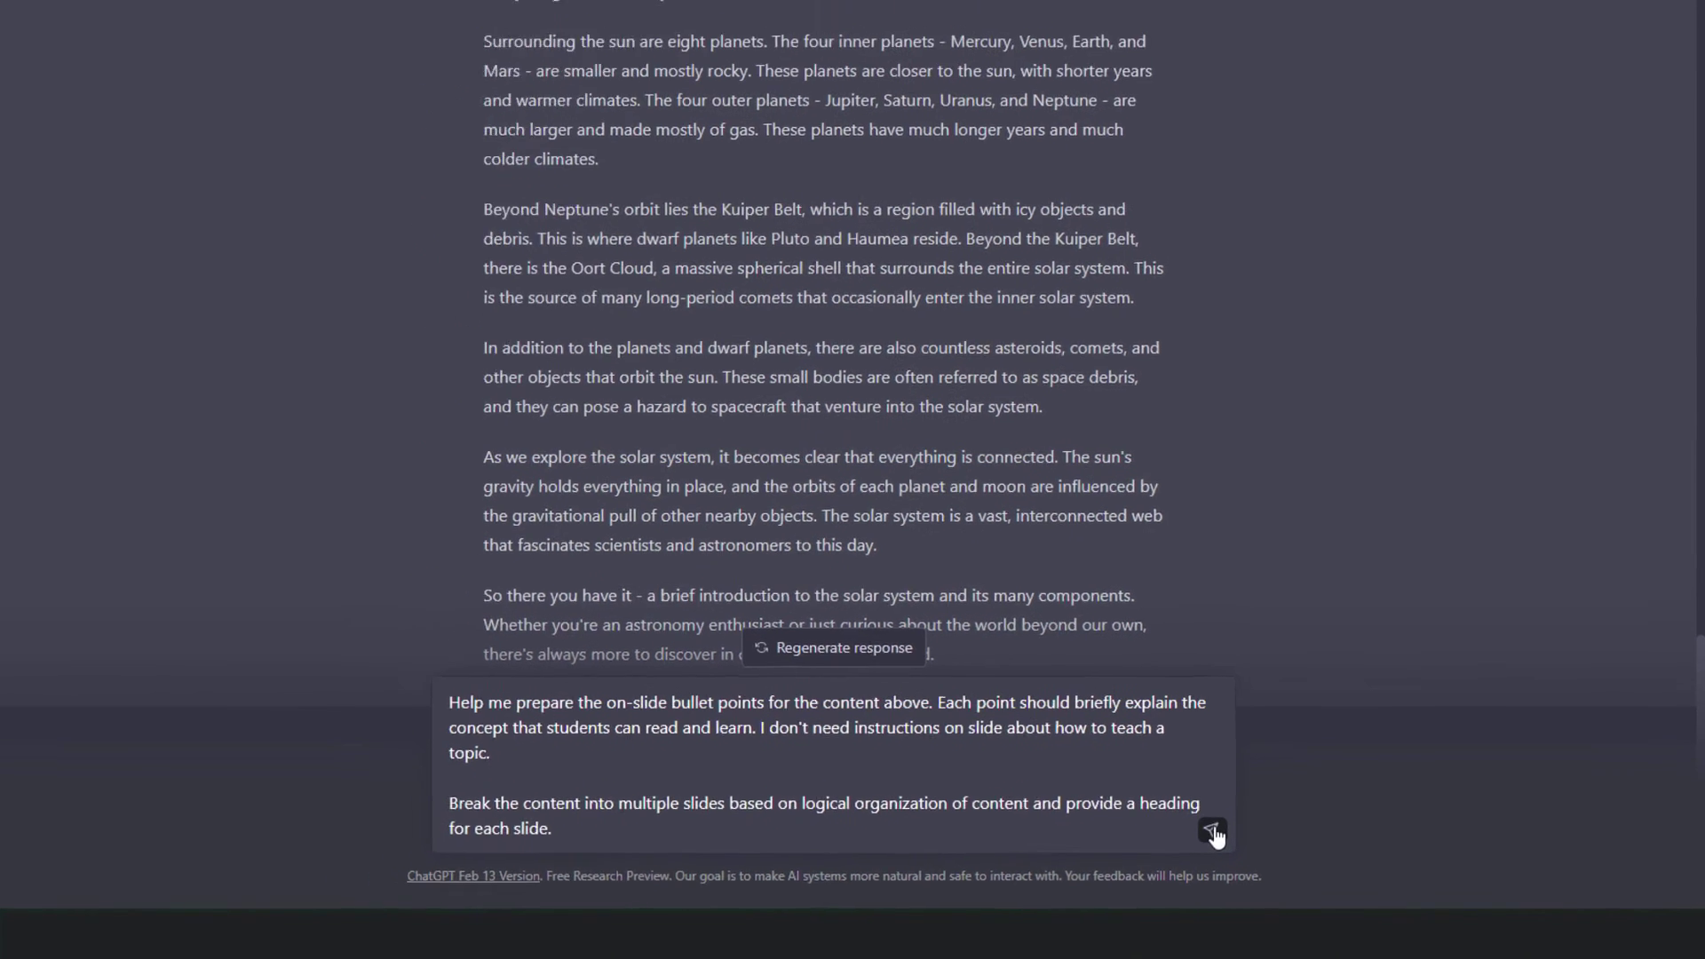
# Submit the on-slide bullet points request and review the Slide 3 and Slide 4 bullets.
pyautogui.click(1184, 825)
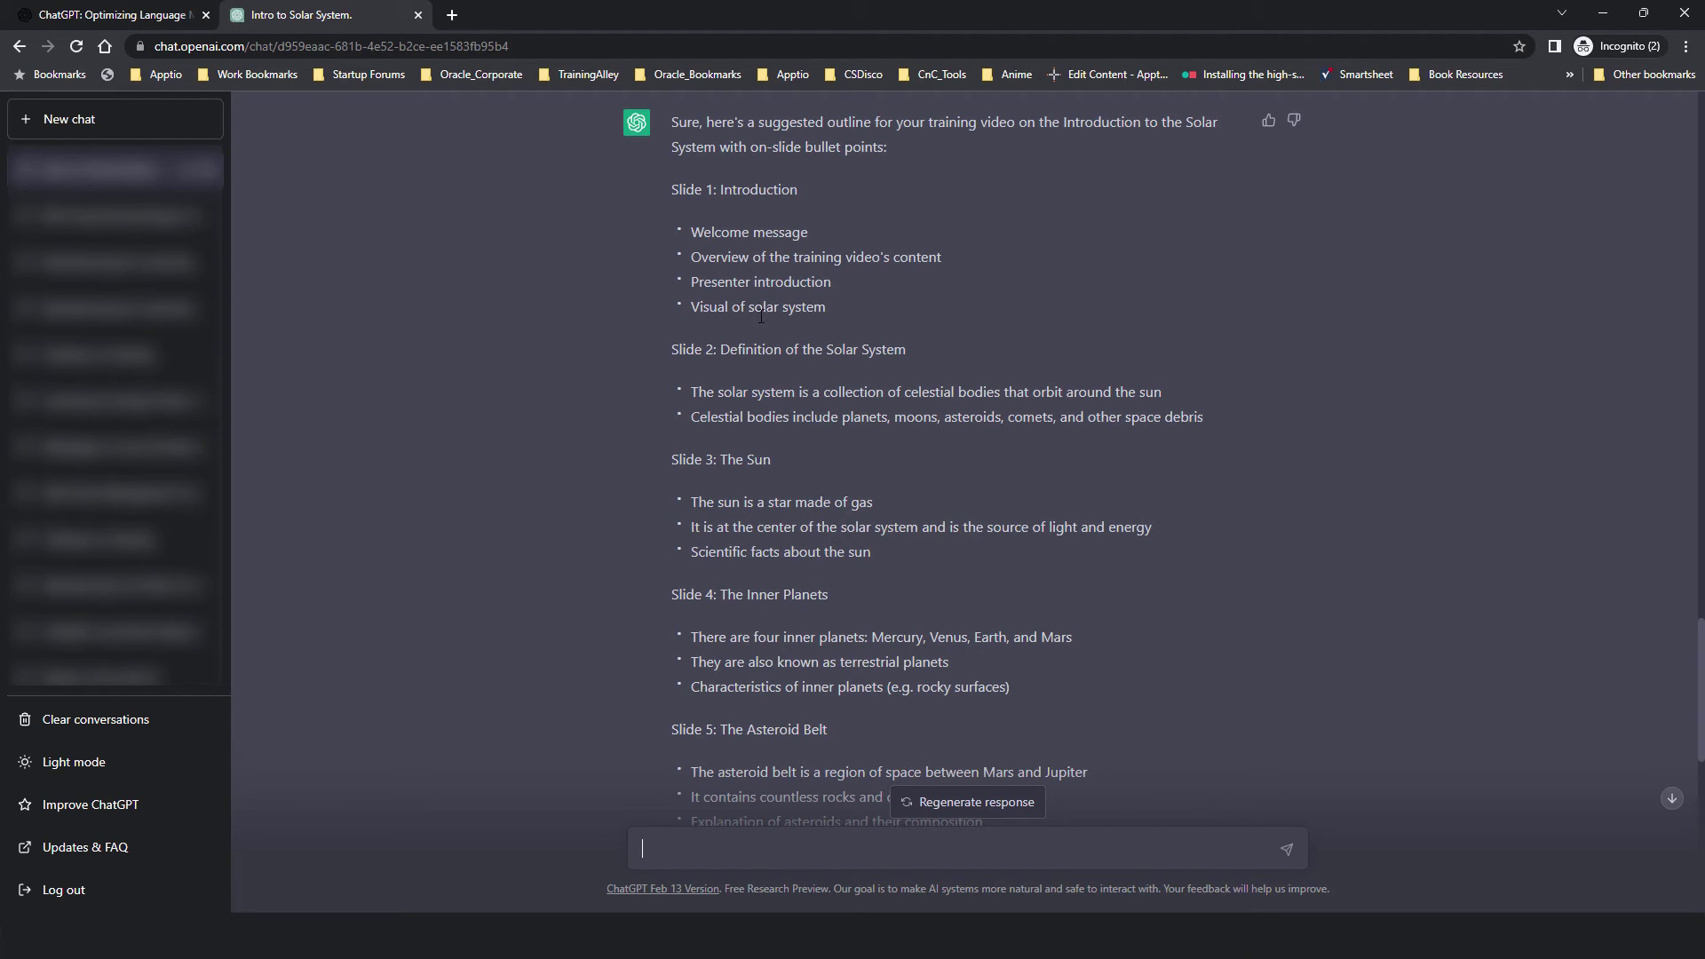
pyautogui.moveTo(698, 504); pyautogui.dragTo(993, 675)
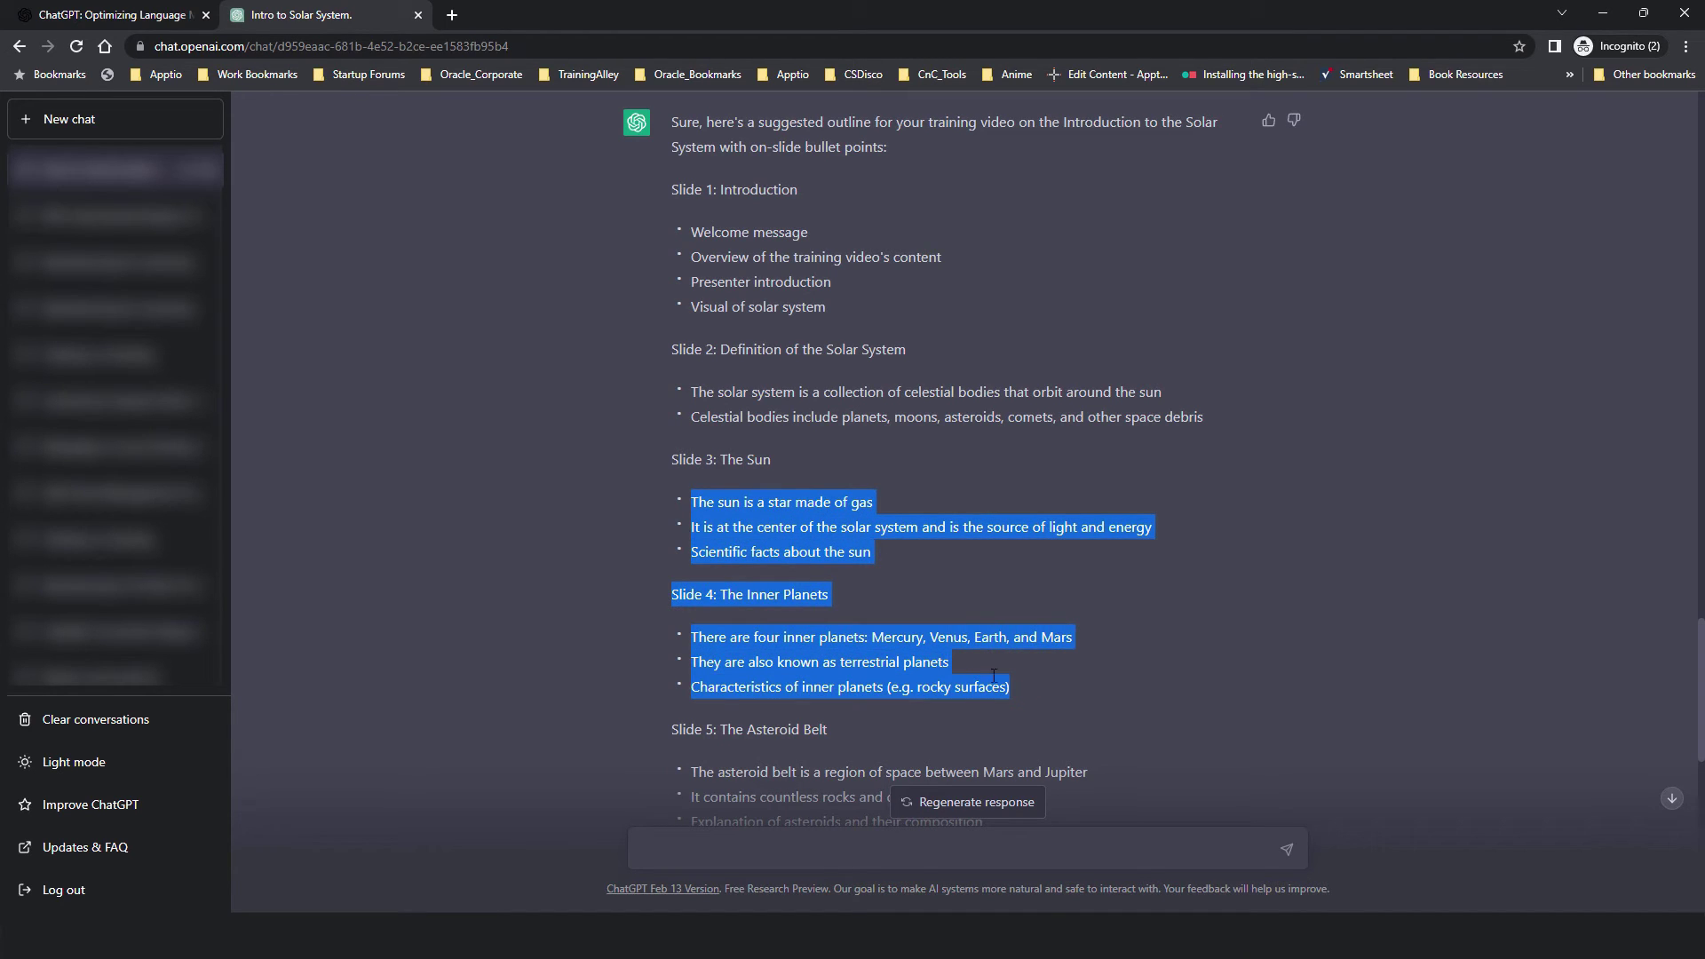
pyautogui.click(945, 588)
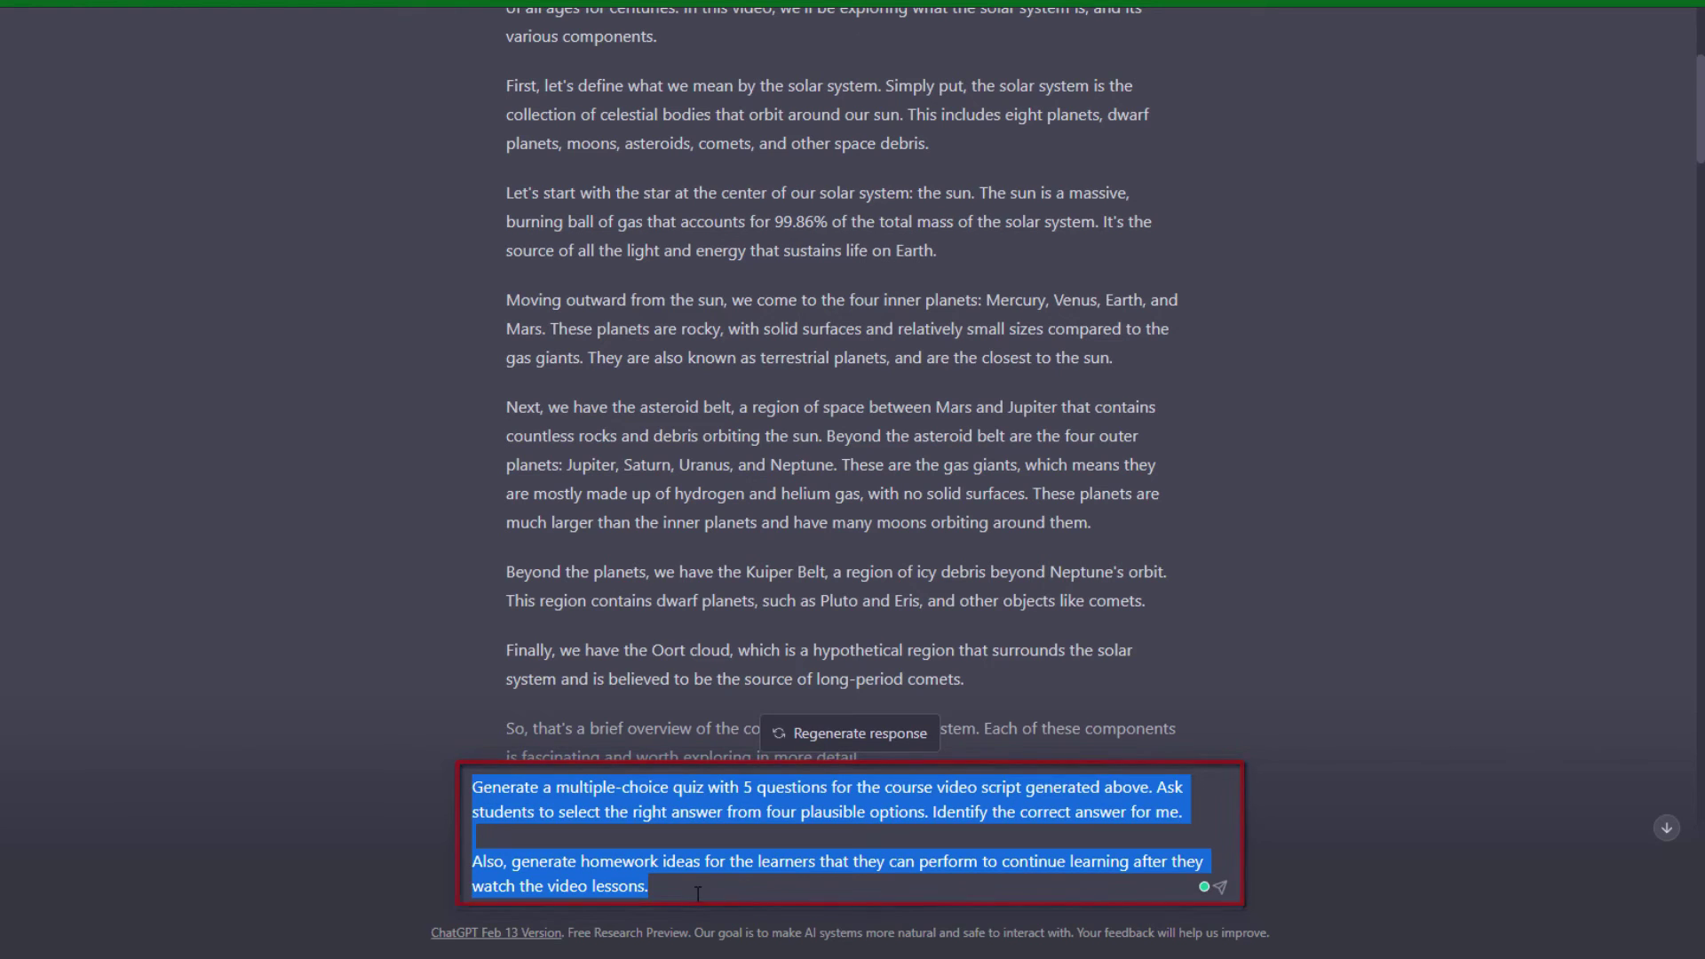
# Submit the 5-question quiz and homework request and read through the returned quiz and ideas.
pyautogui.click(698, 893)
pyautogui.click(1220, 886)
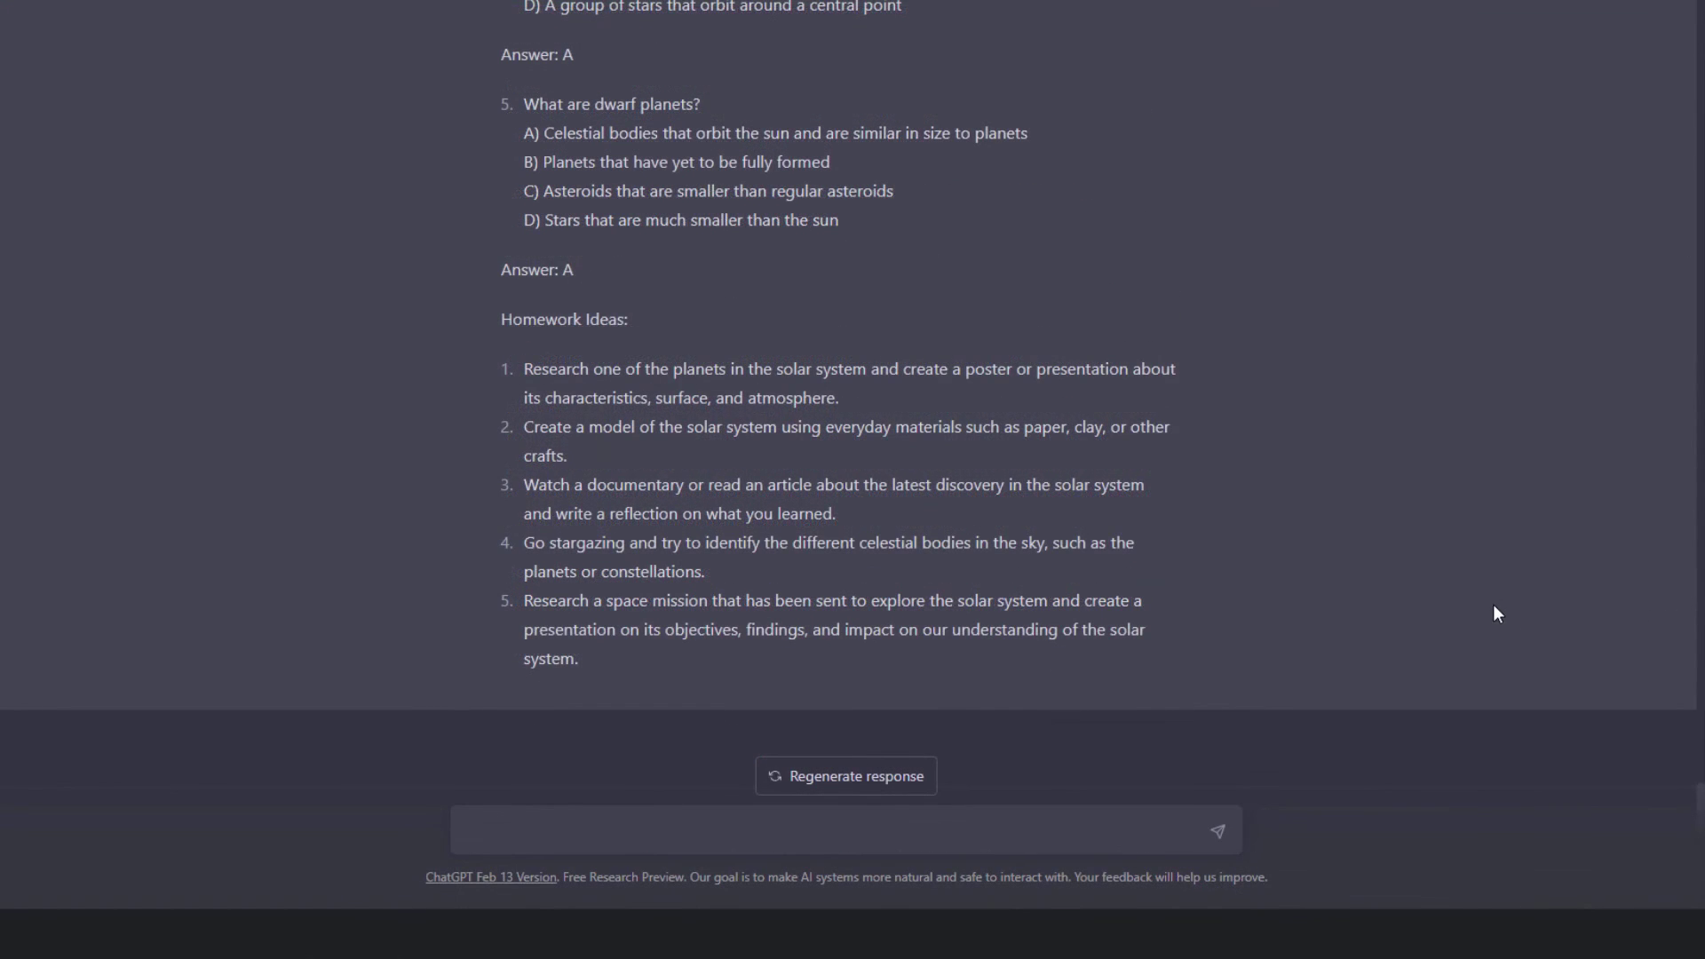
pyautogui.scroll(12, 1493, 606)
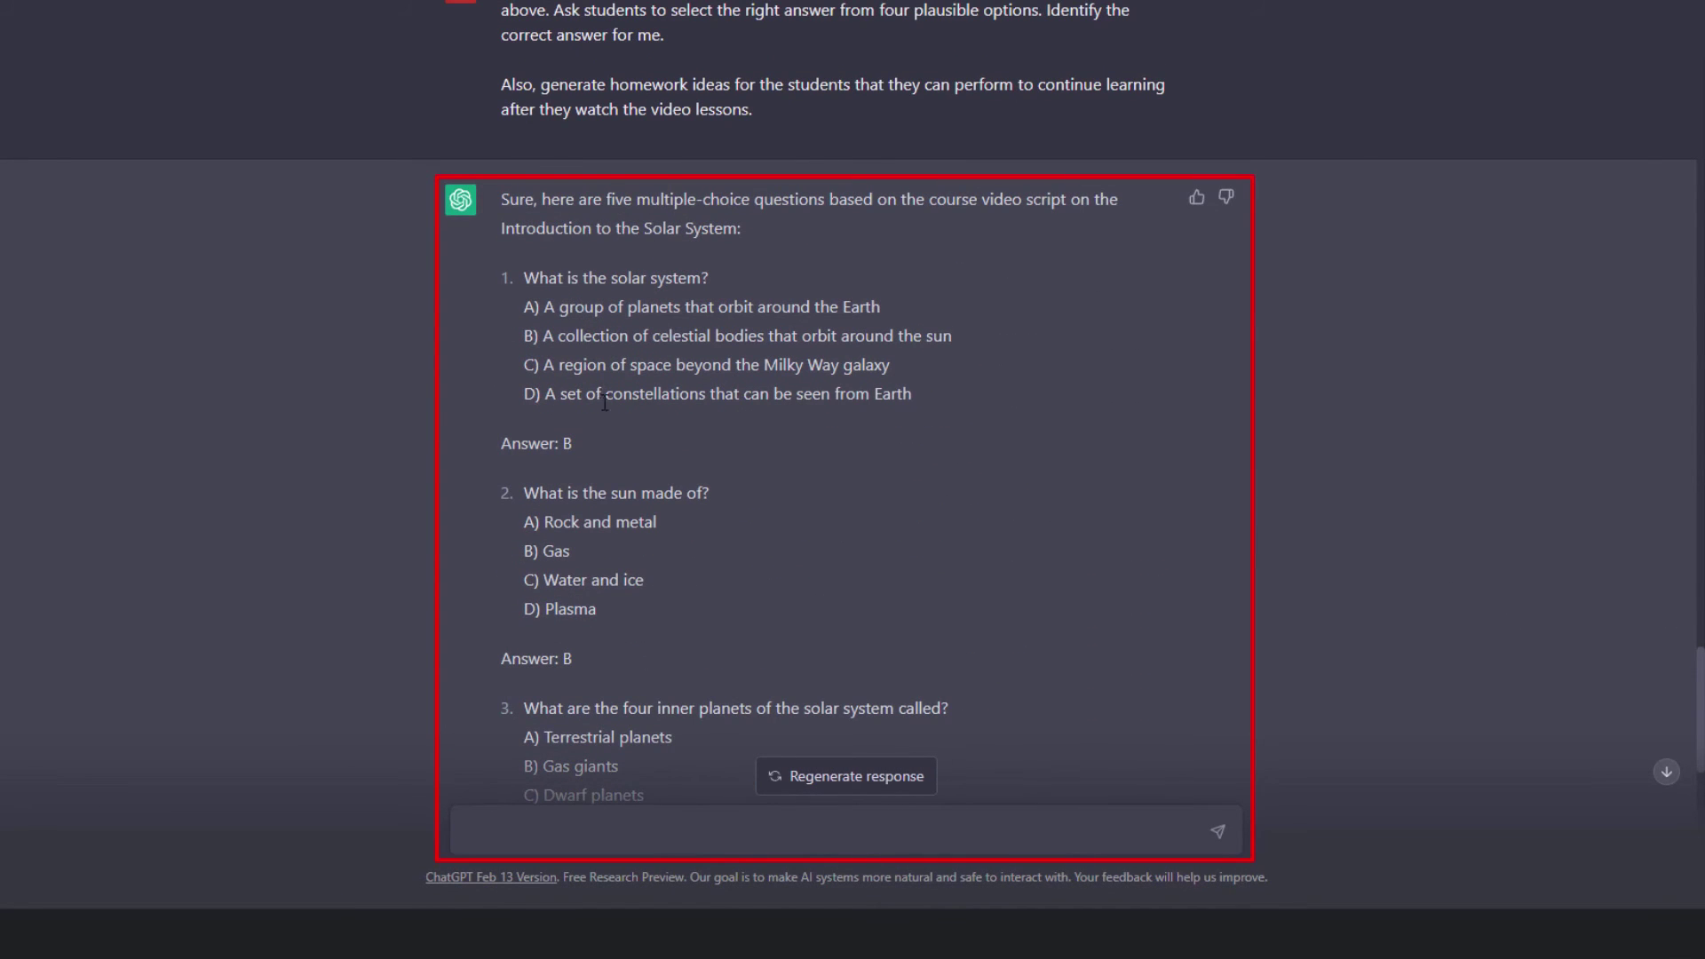
pyautogui.scroll(-5, 605, 404)
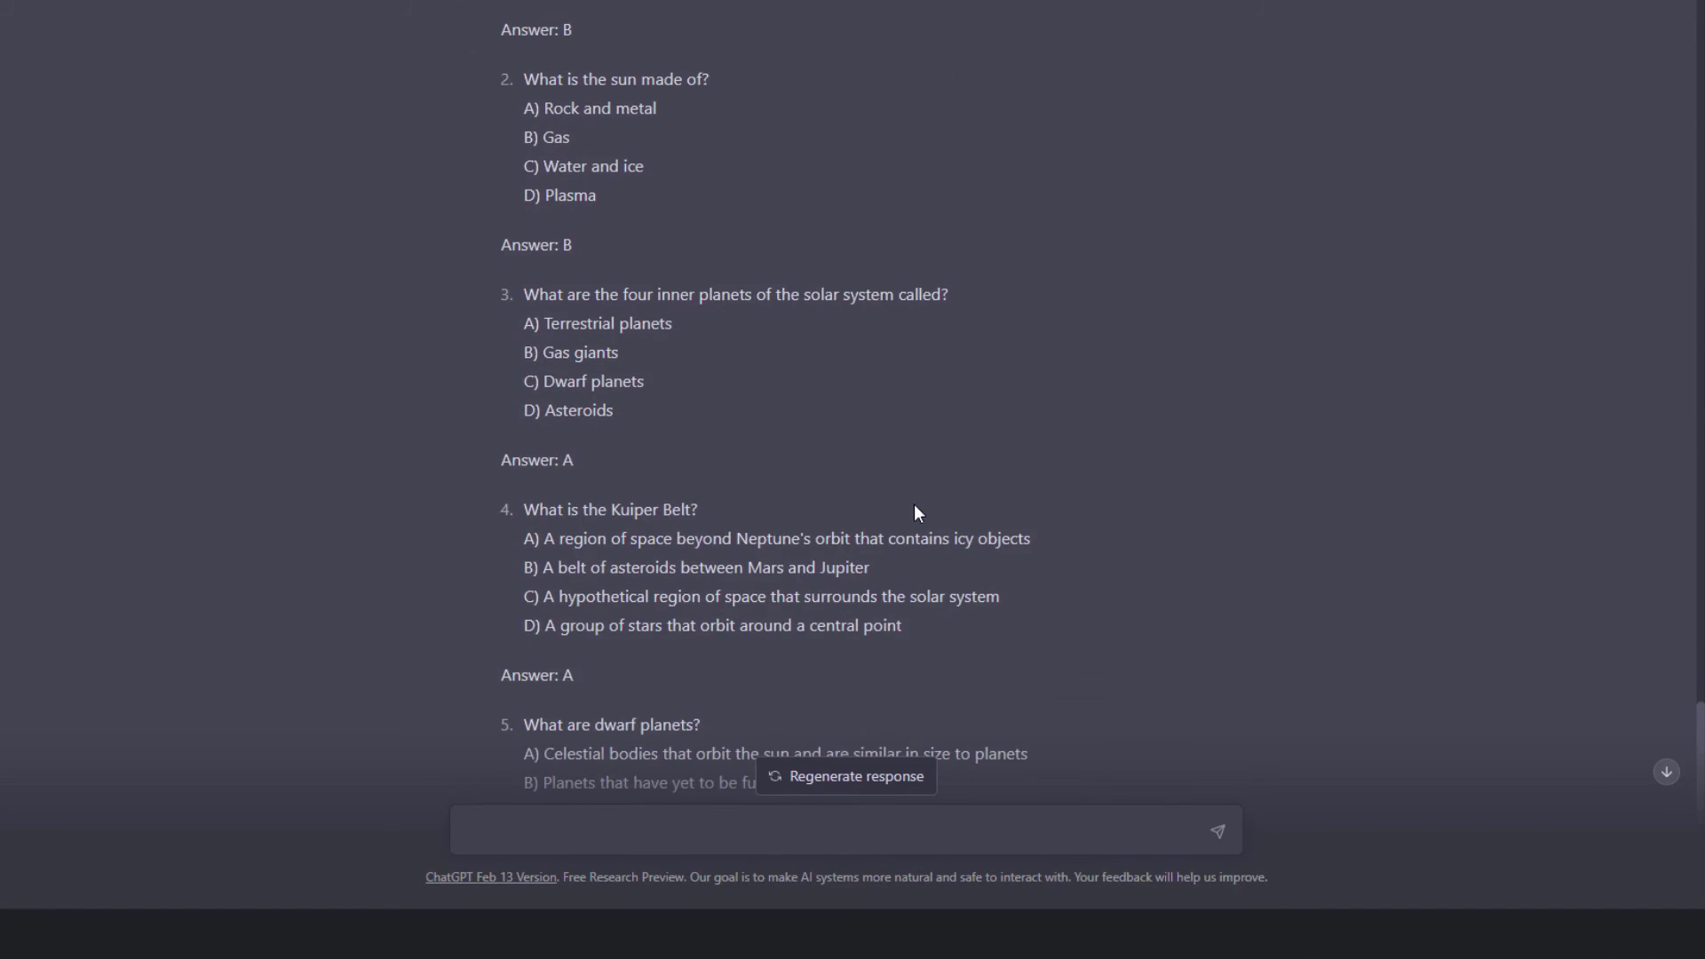
pyautogui.scroll(-7, 913, 503)
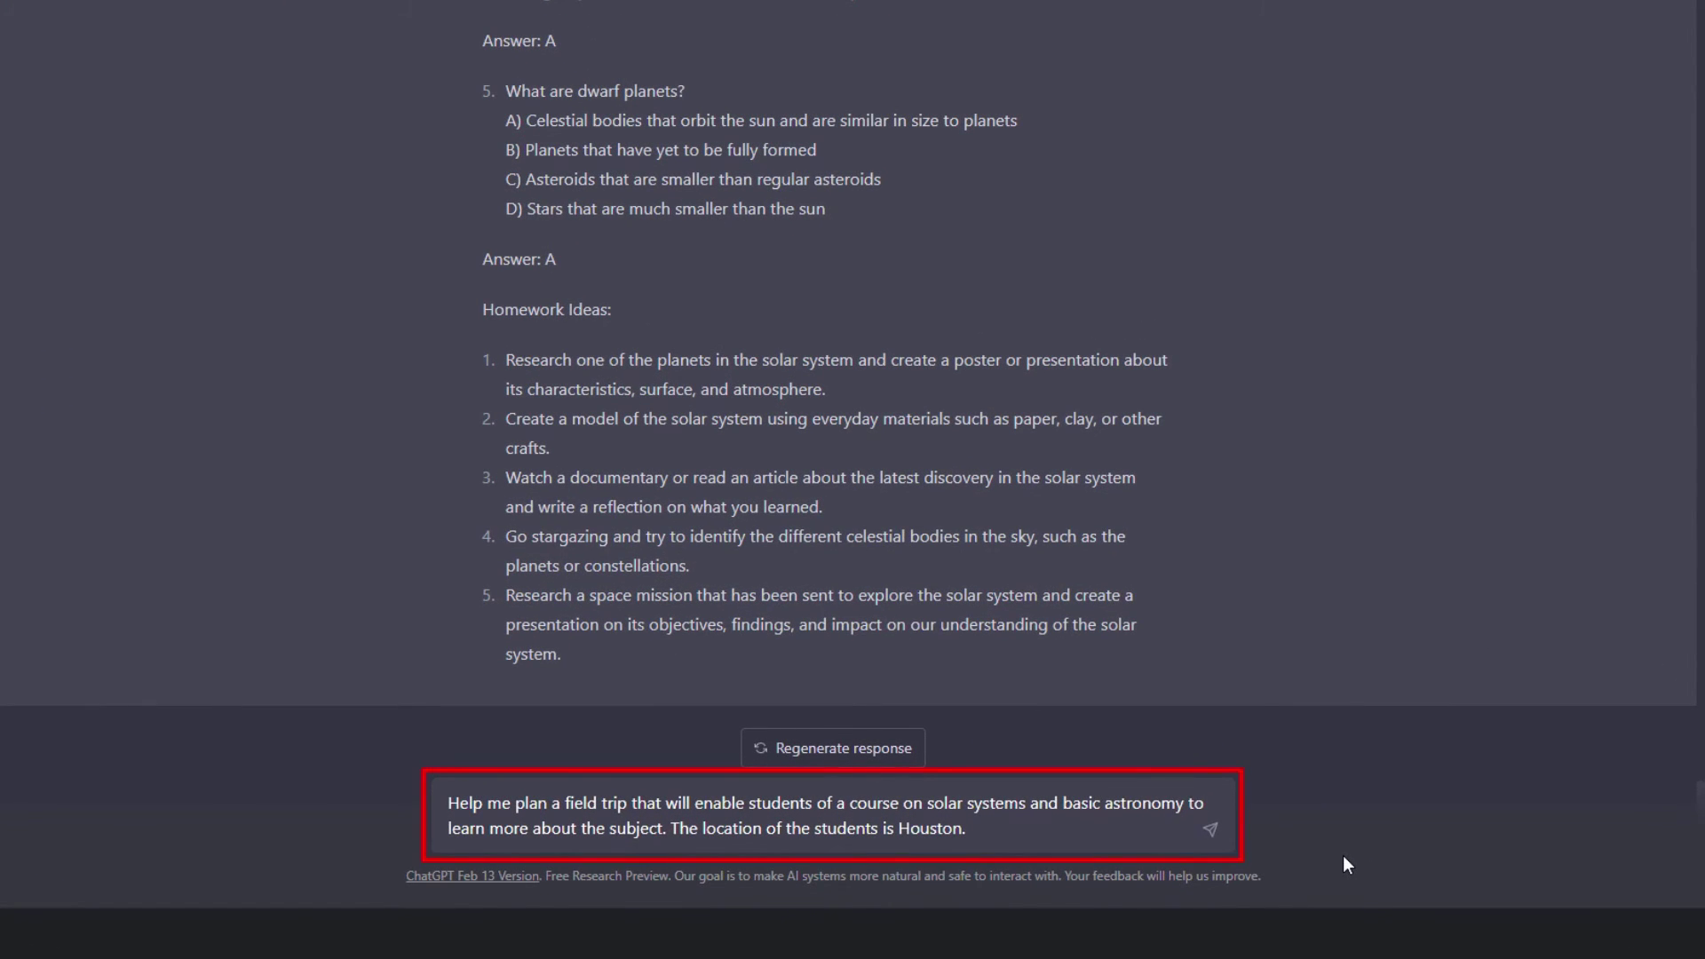
# Review and submit the Houston field trip request for a Space Center Houston visit plan.
pyautogui.moveTo(448, 803)
pyautogui.mouseDown()
pyautogui.moveTo(968, 829)
pyautogui.moveTo(948, 817)
pyautogui.moveTo(1003, 834)
pyautogui.mouseUp()
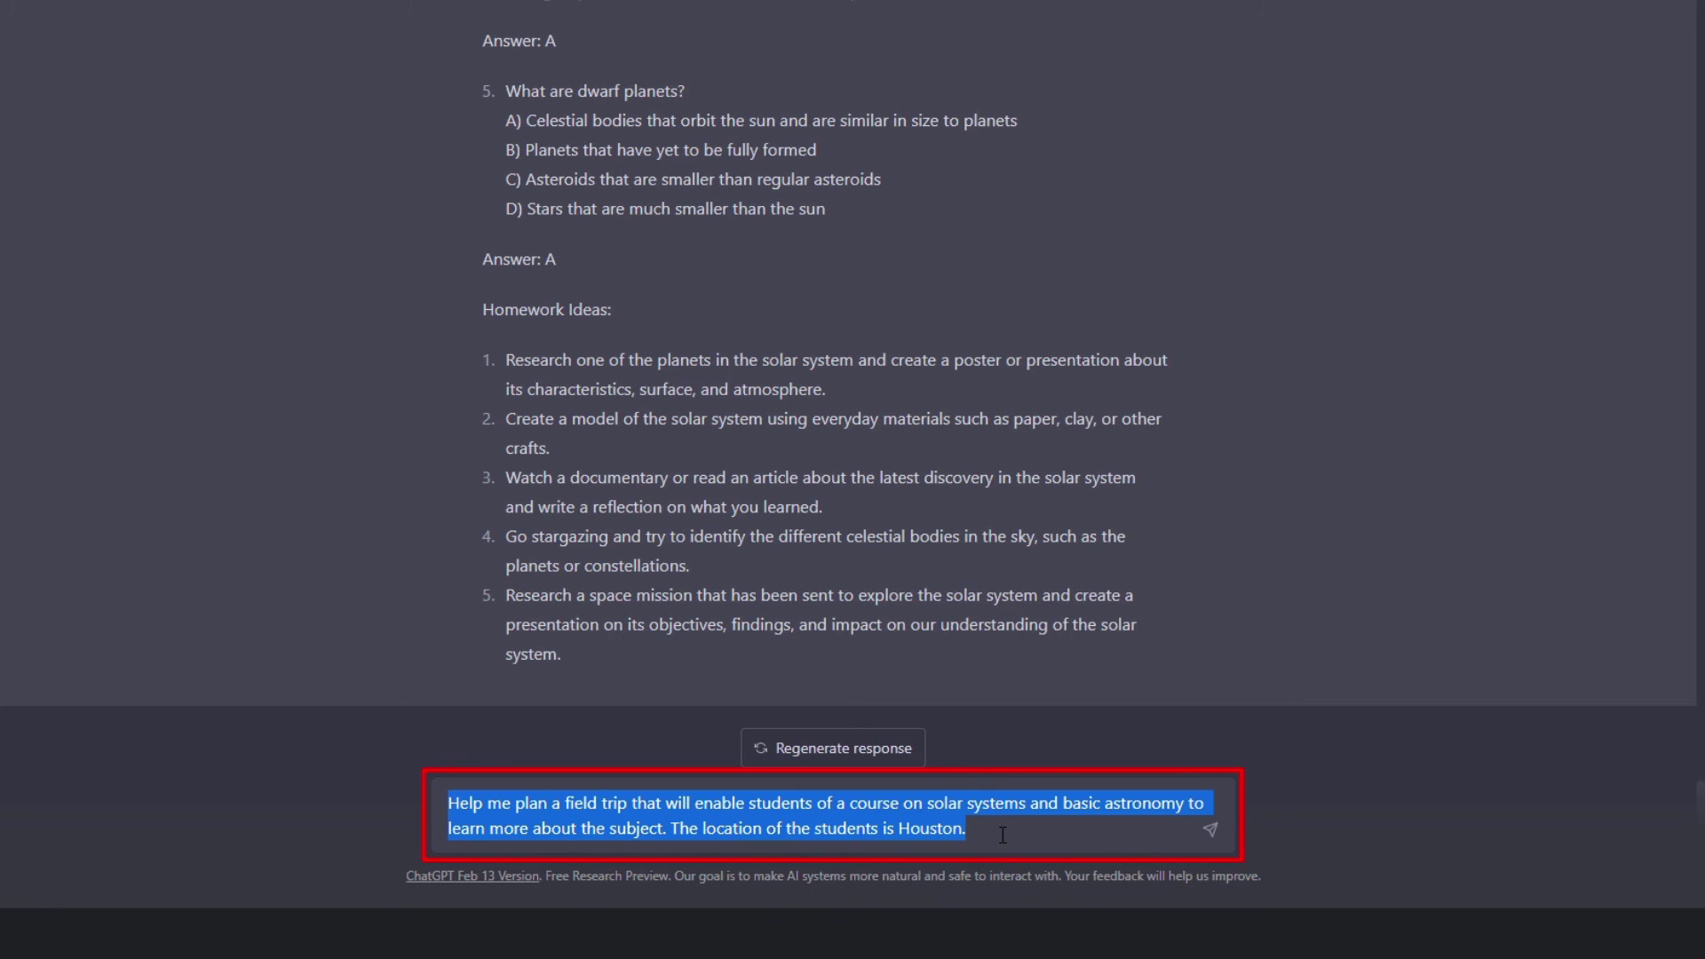
pyautogui.click(1206, 827)
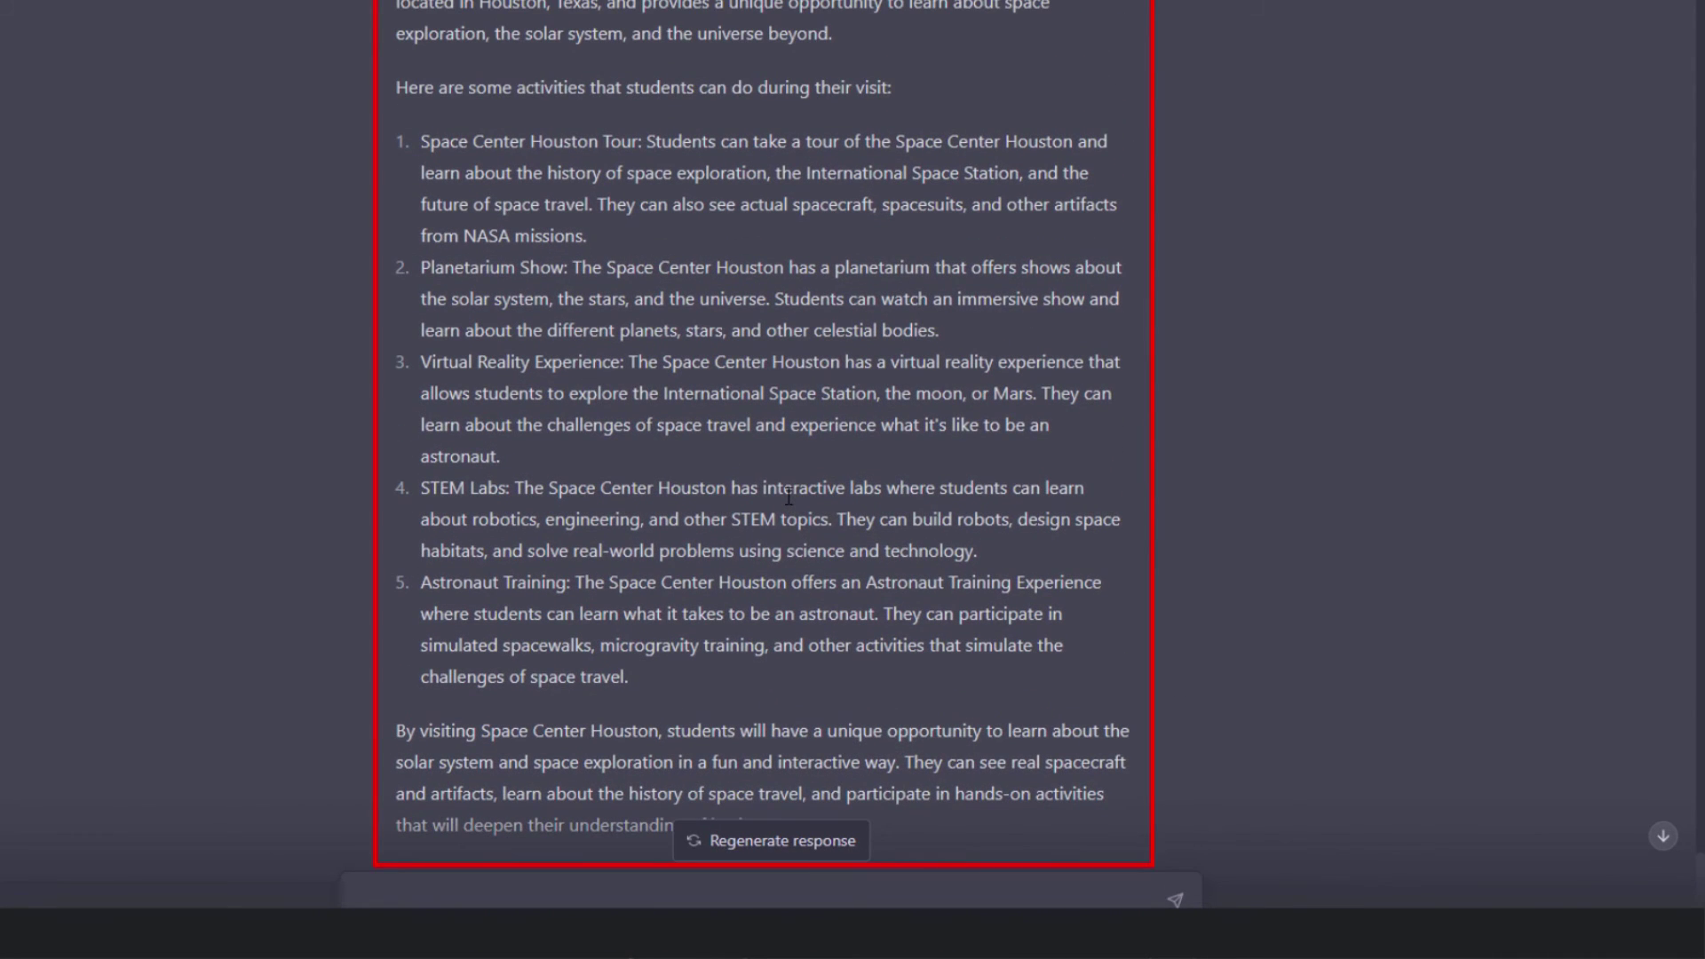
pyautogui.scroll(3, 789, 497)
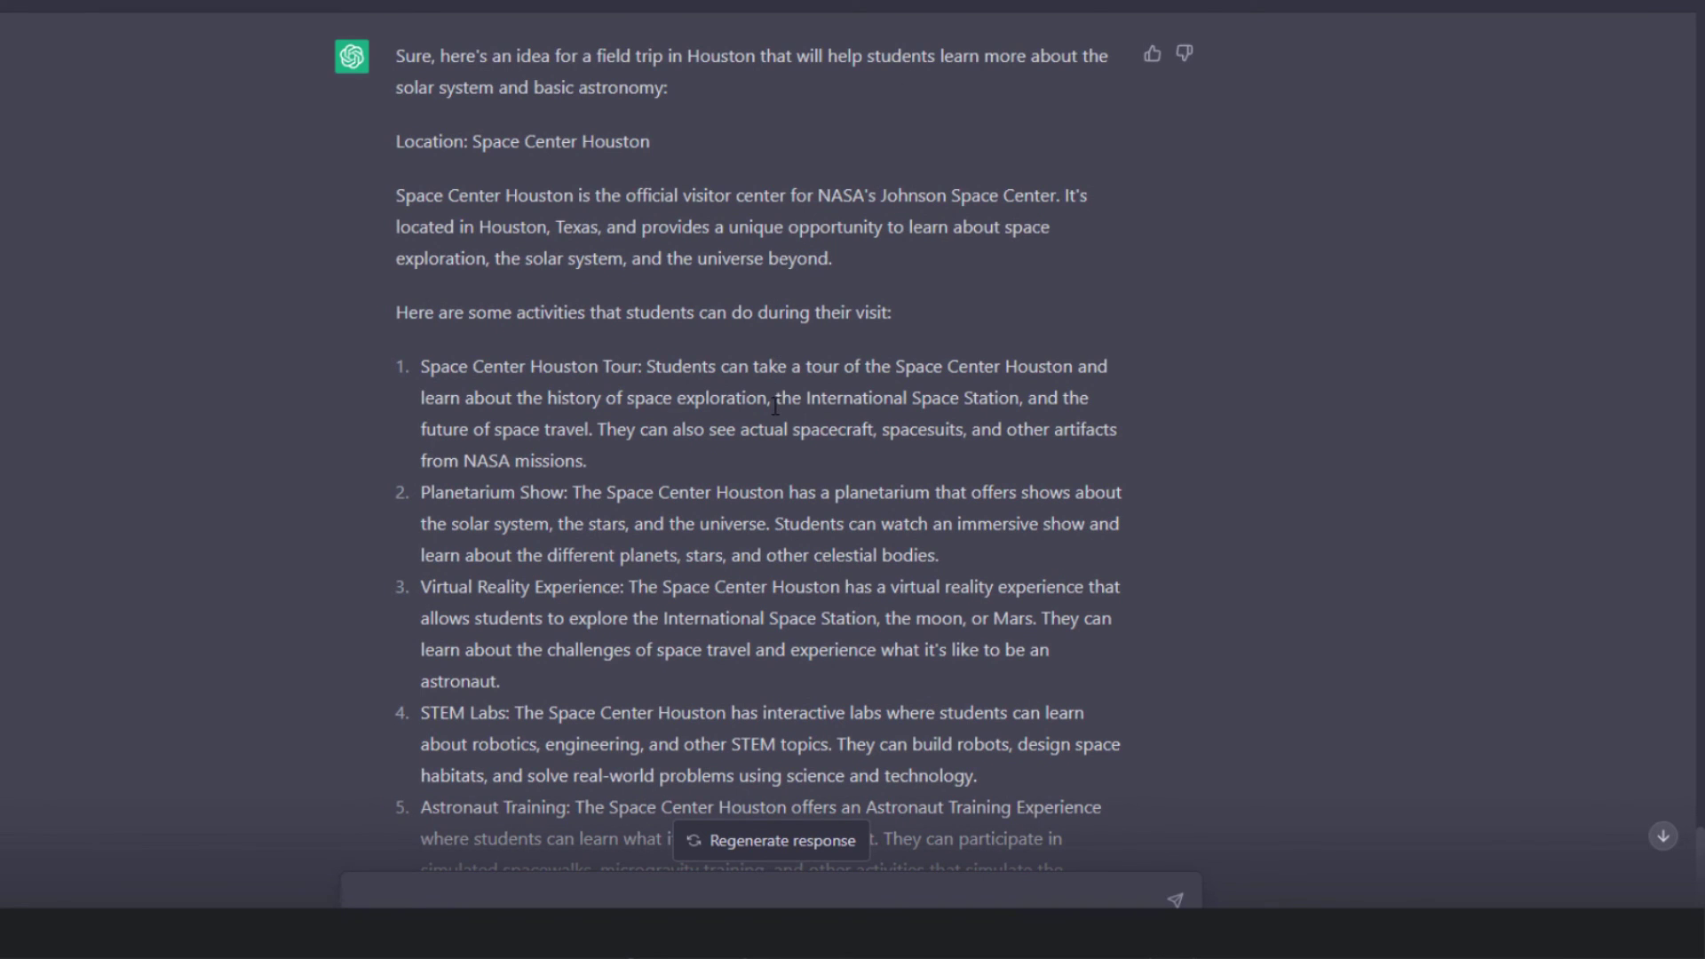
pyautogui.scroll(-1, 775, 406)
pyautogui.scroll(-1, 775, 406)
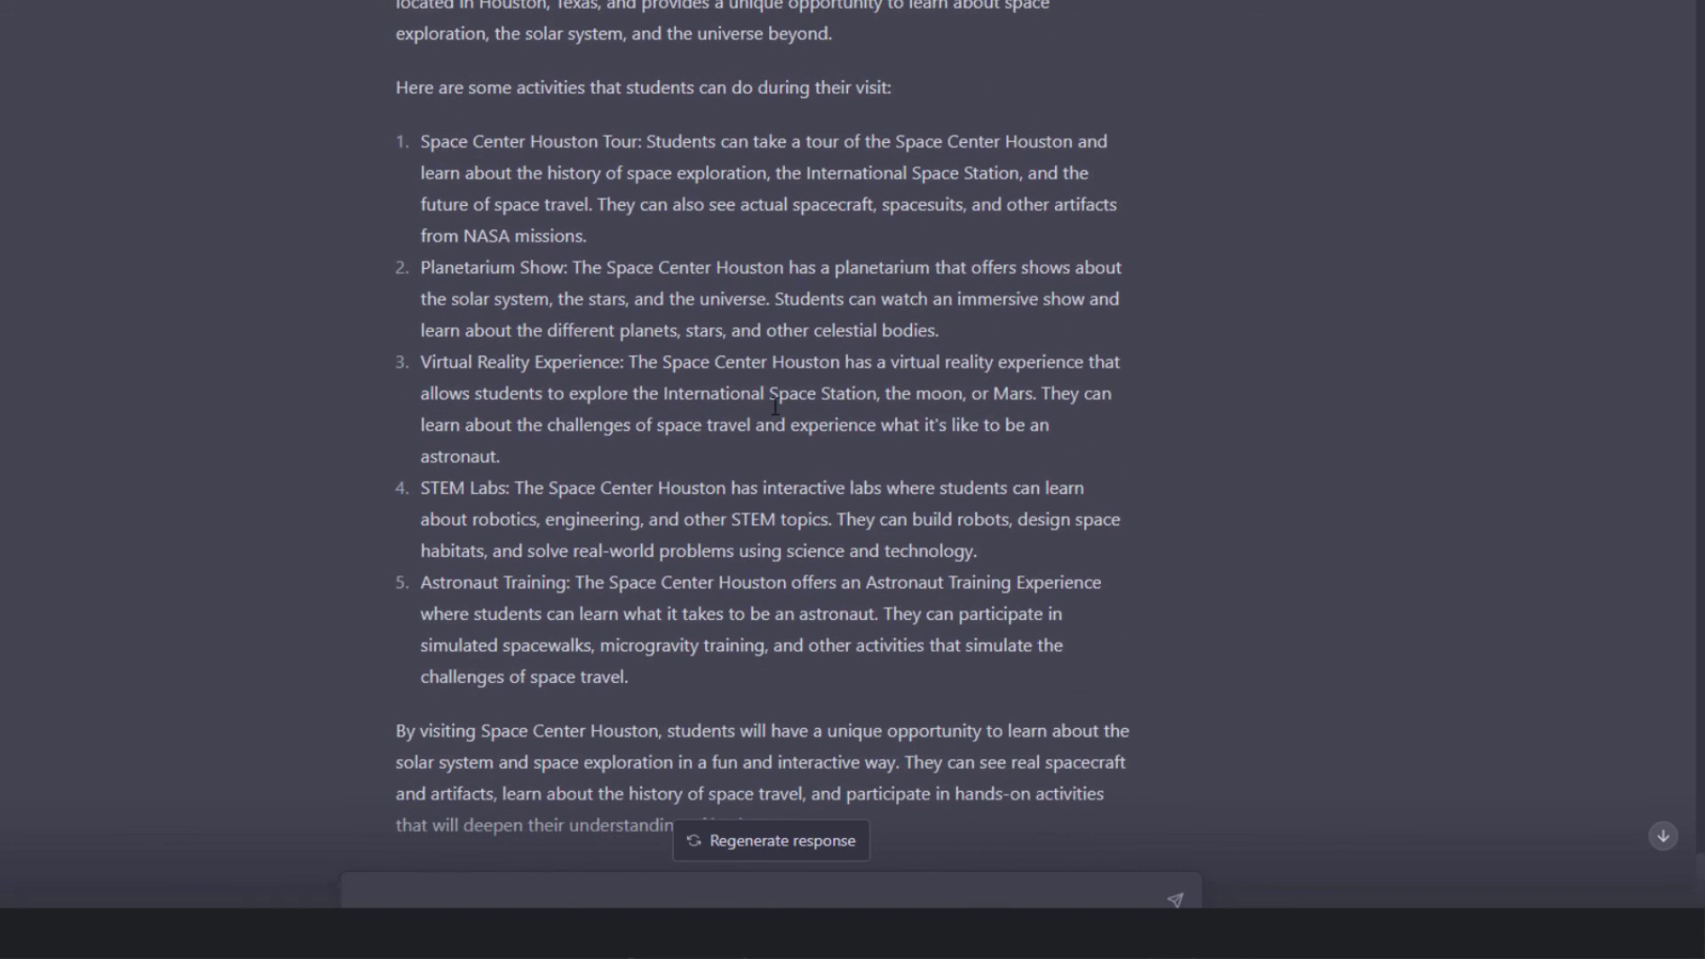